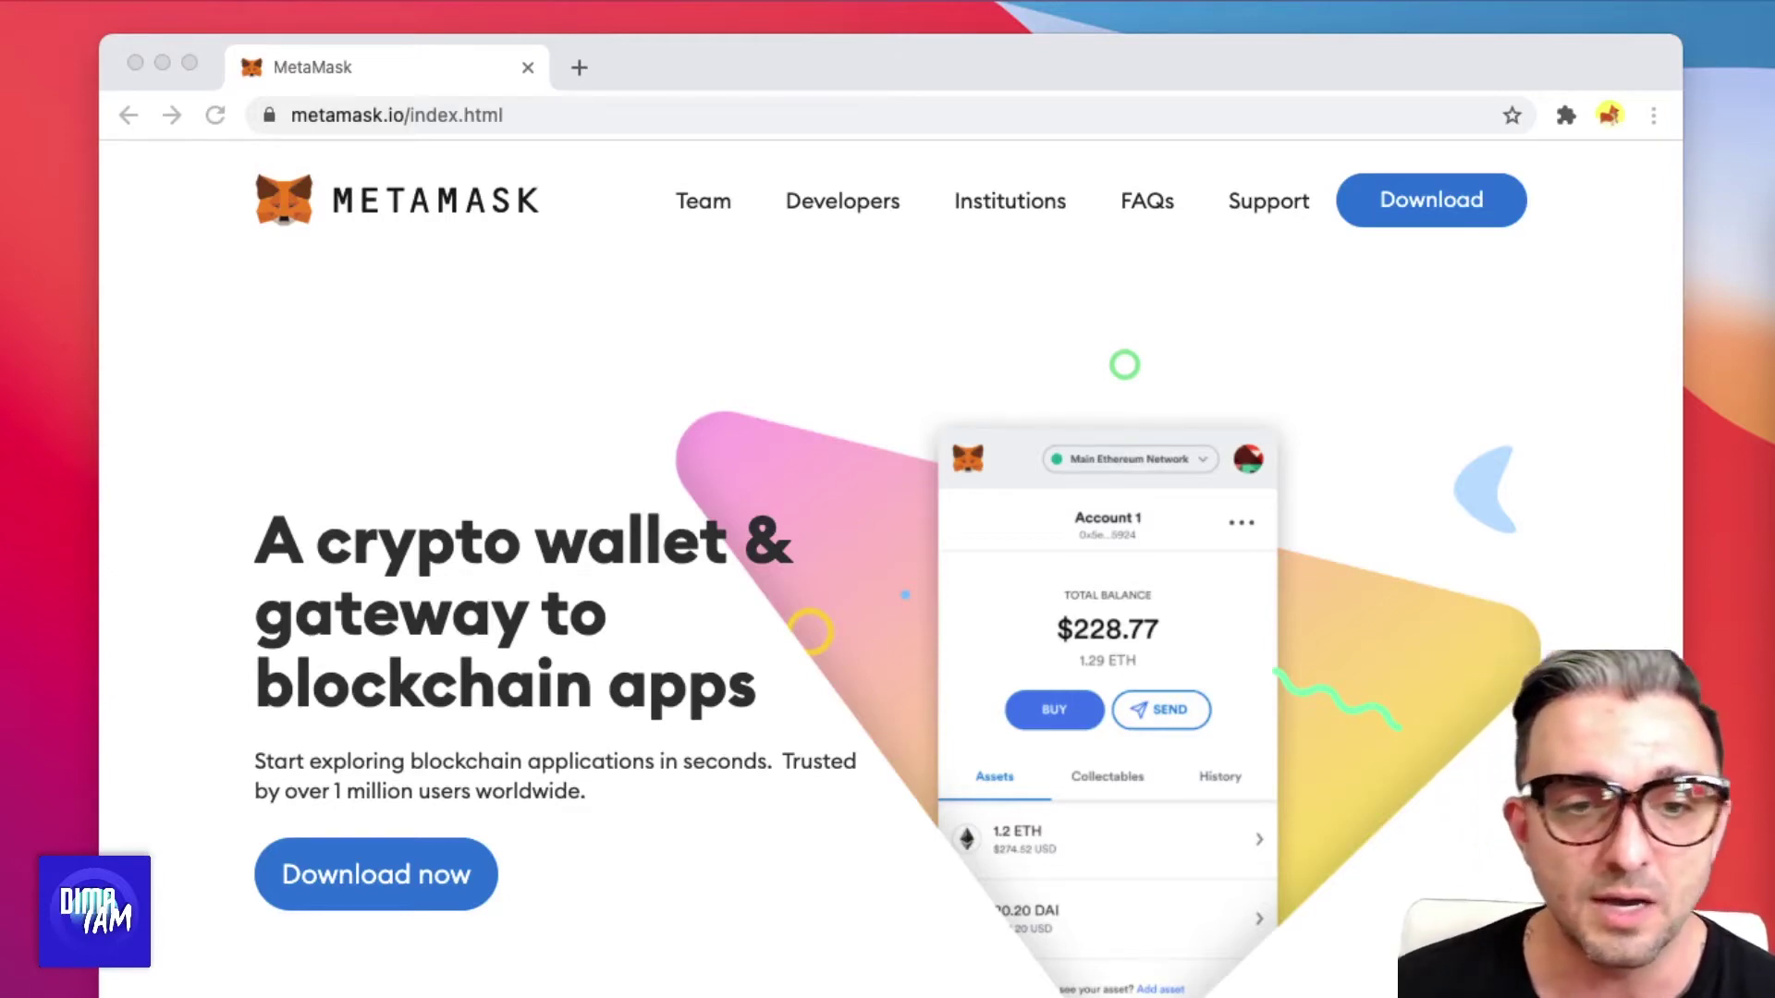
Look through the MetaMask homepage and the download page's Android, iOS and Chrome install options, and return to the homepage
scroll(634, 443, "down", 10)
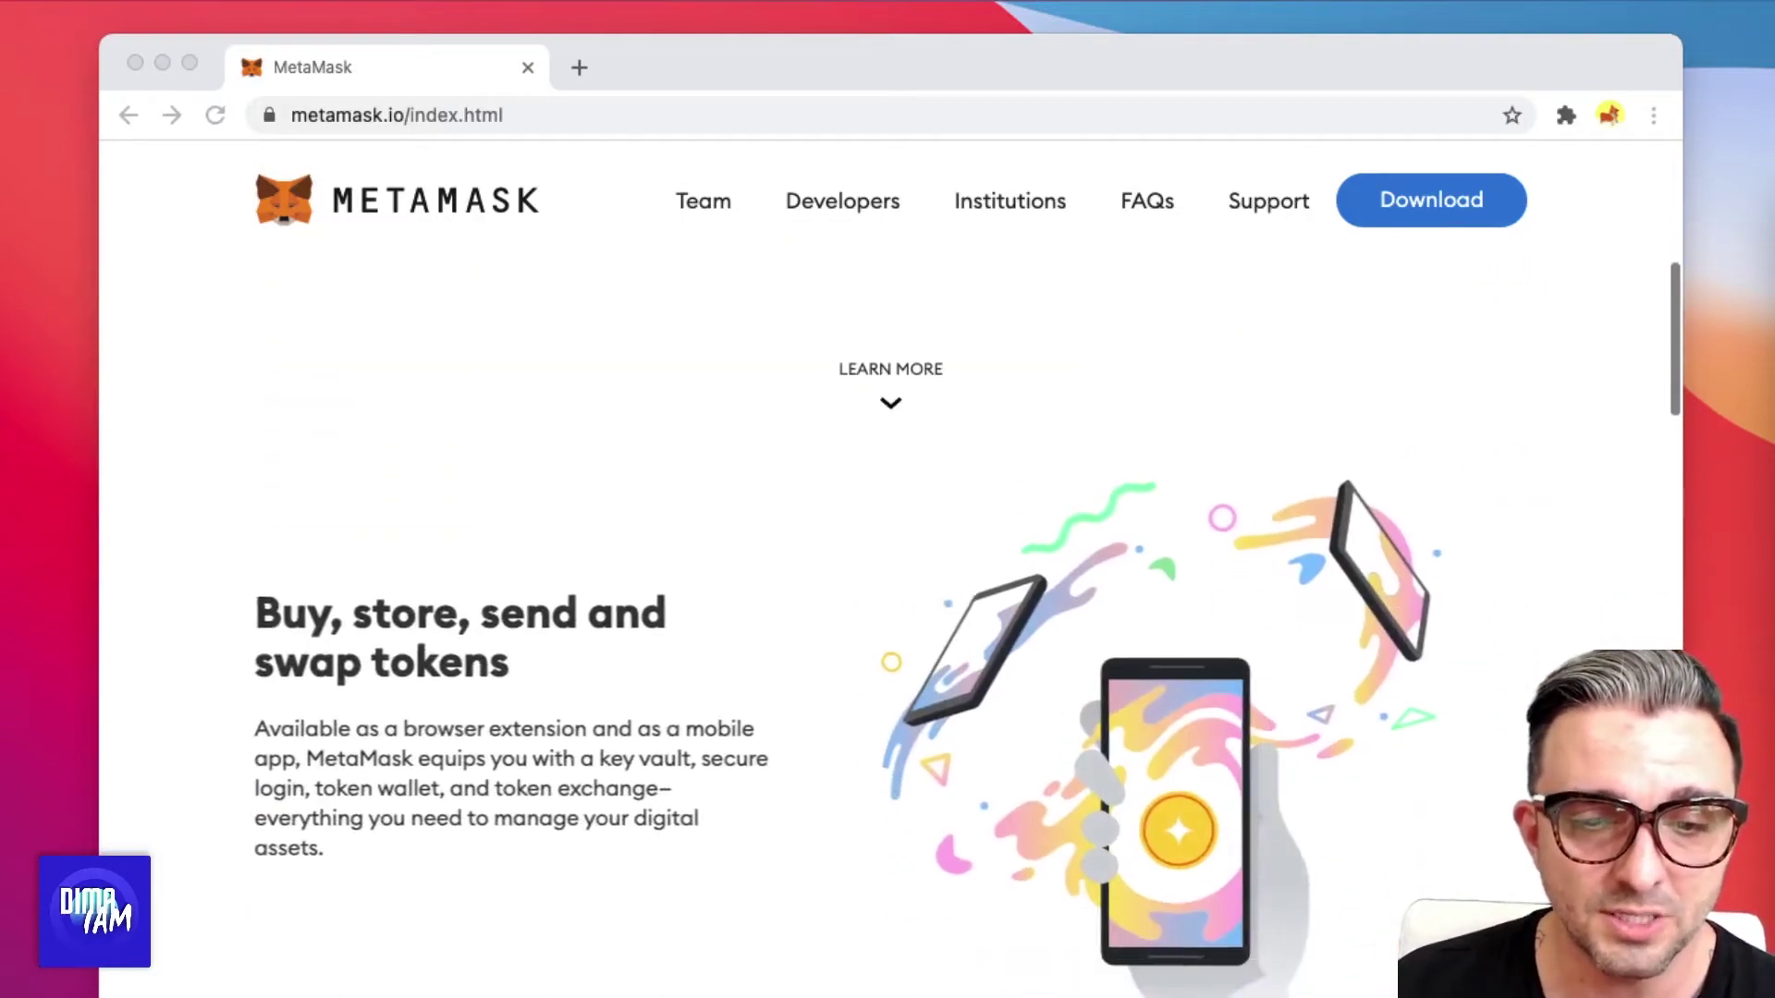
scroll(890, 628, "down", 20)
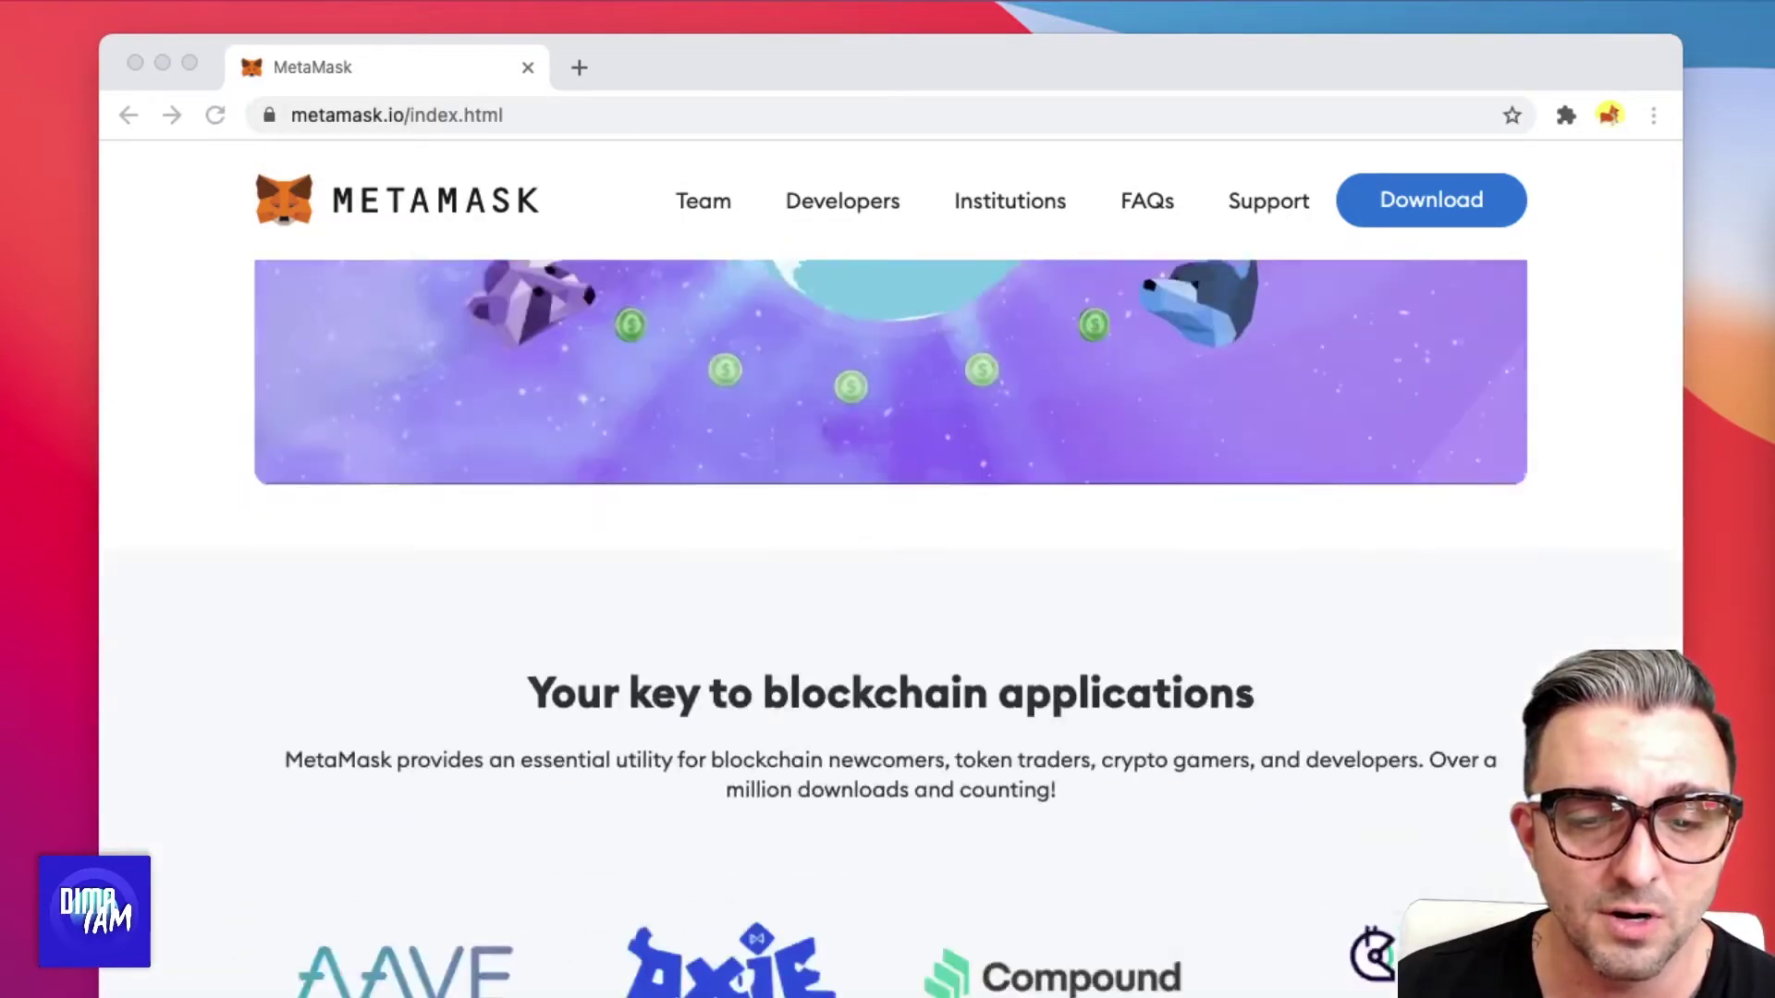
scroll(1251, 468, "down", 10)
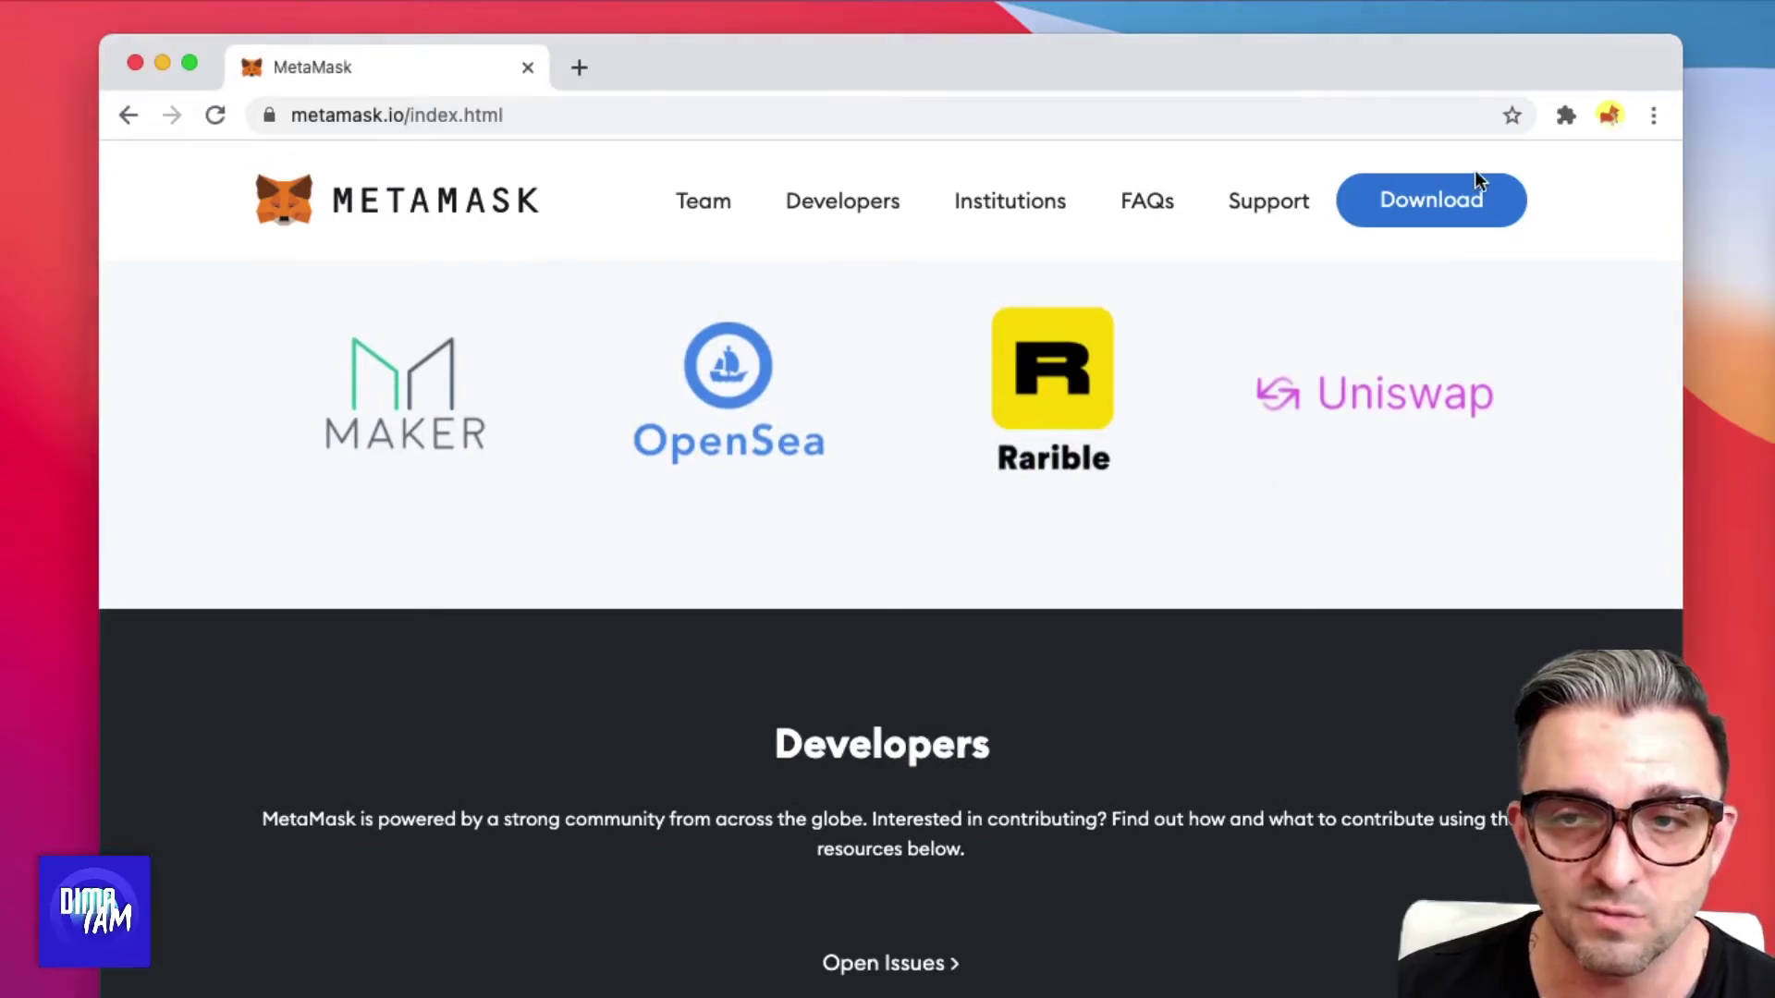
left_click(1477, 181)
left_click(1010, 367)
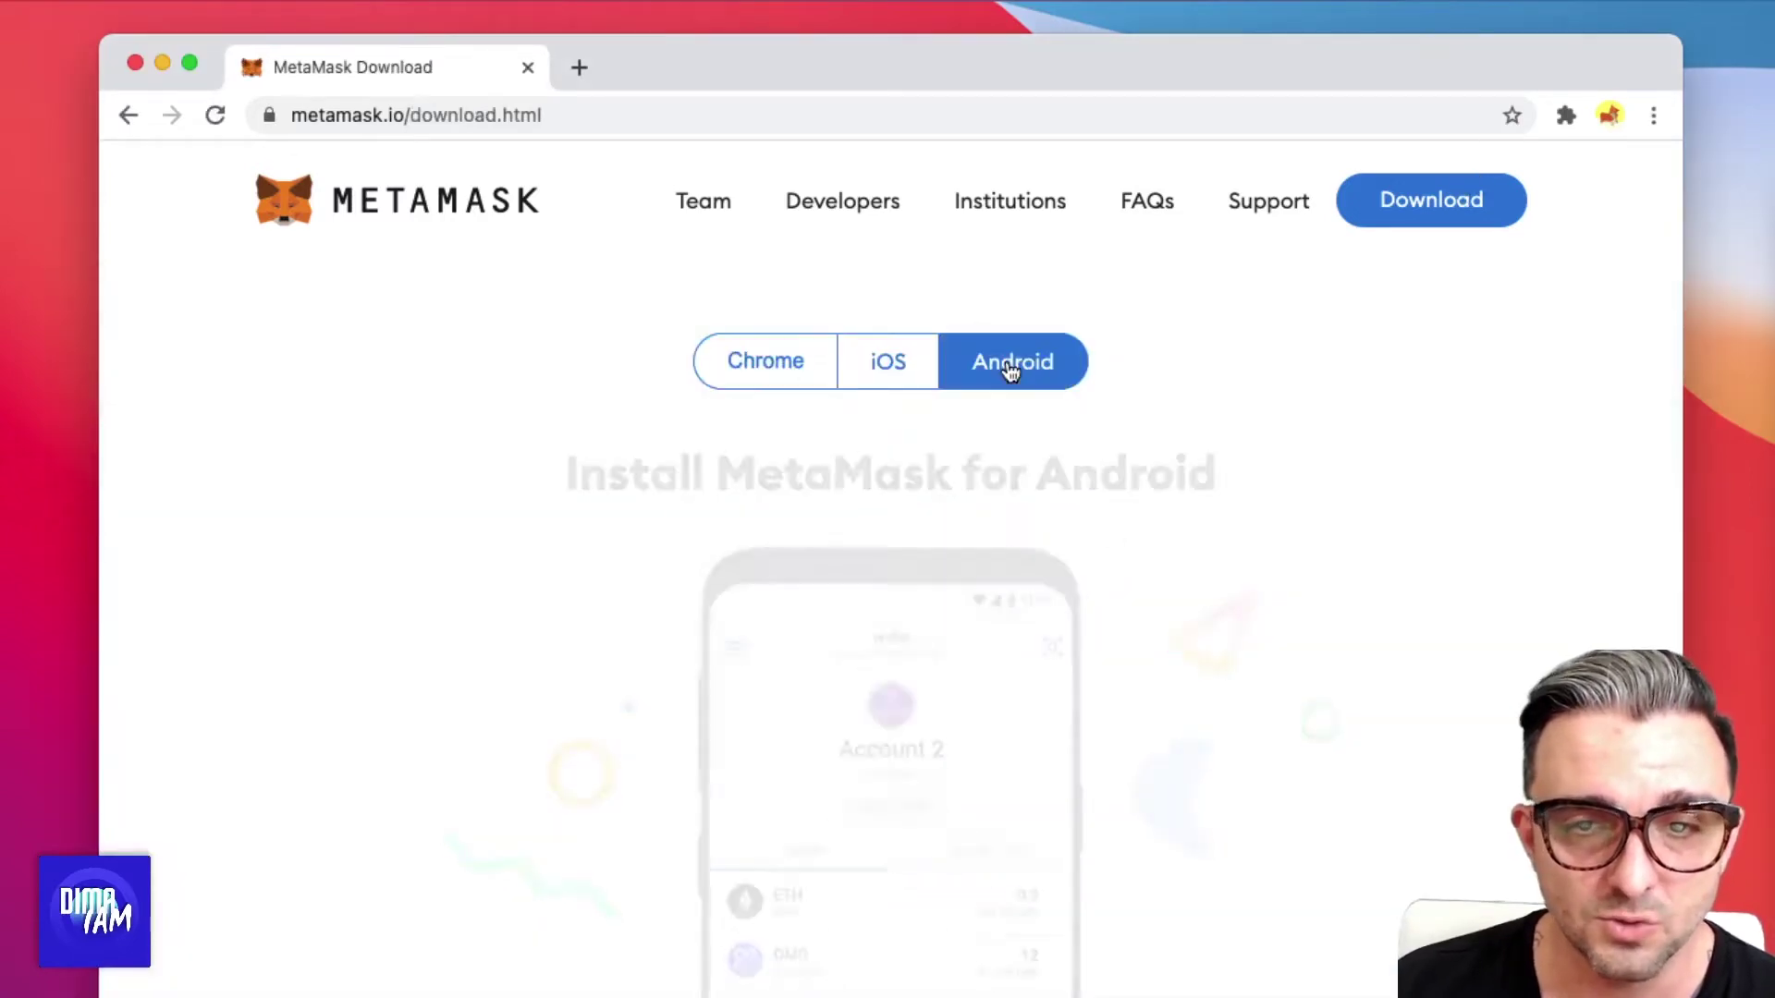
left_click(886, 374)
left_click(797, 374)
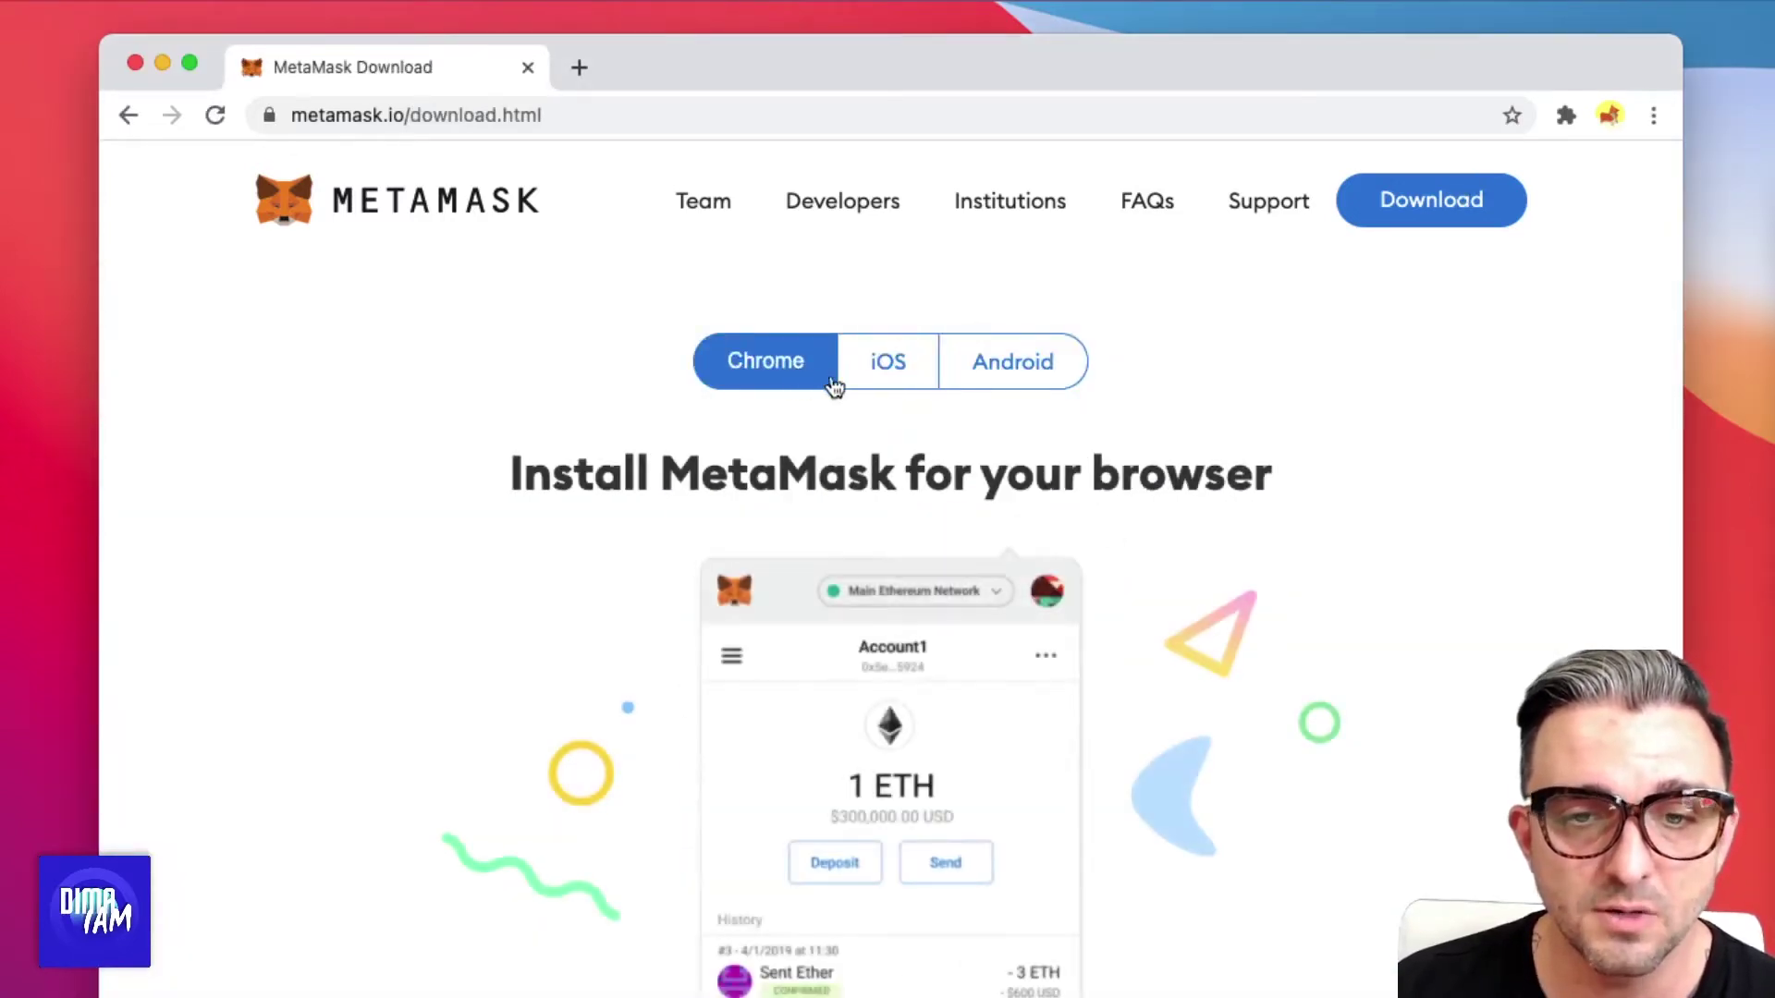
left_click(890, 379)
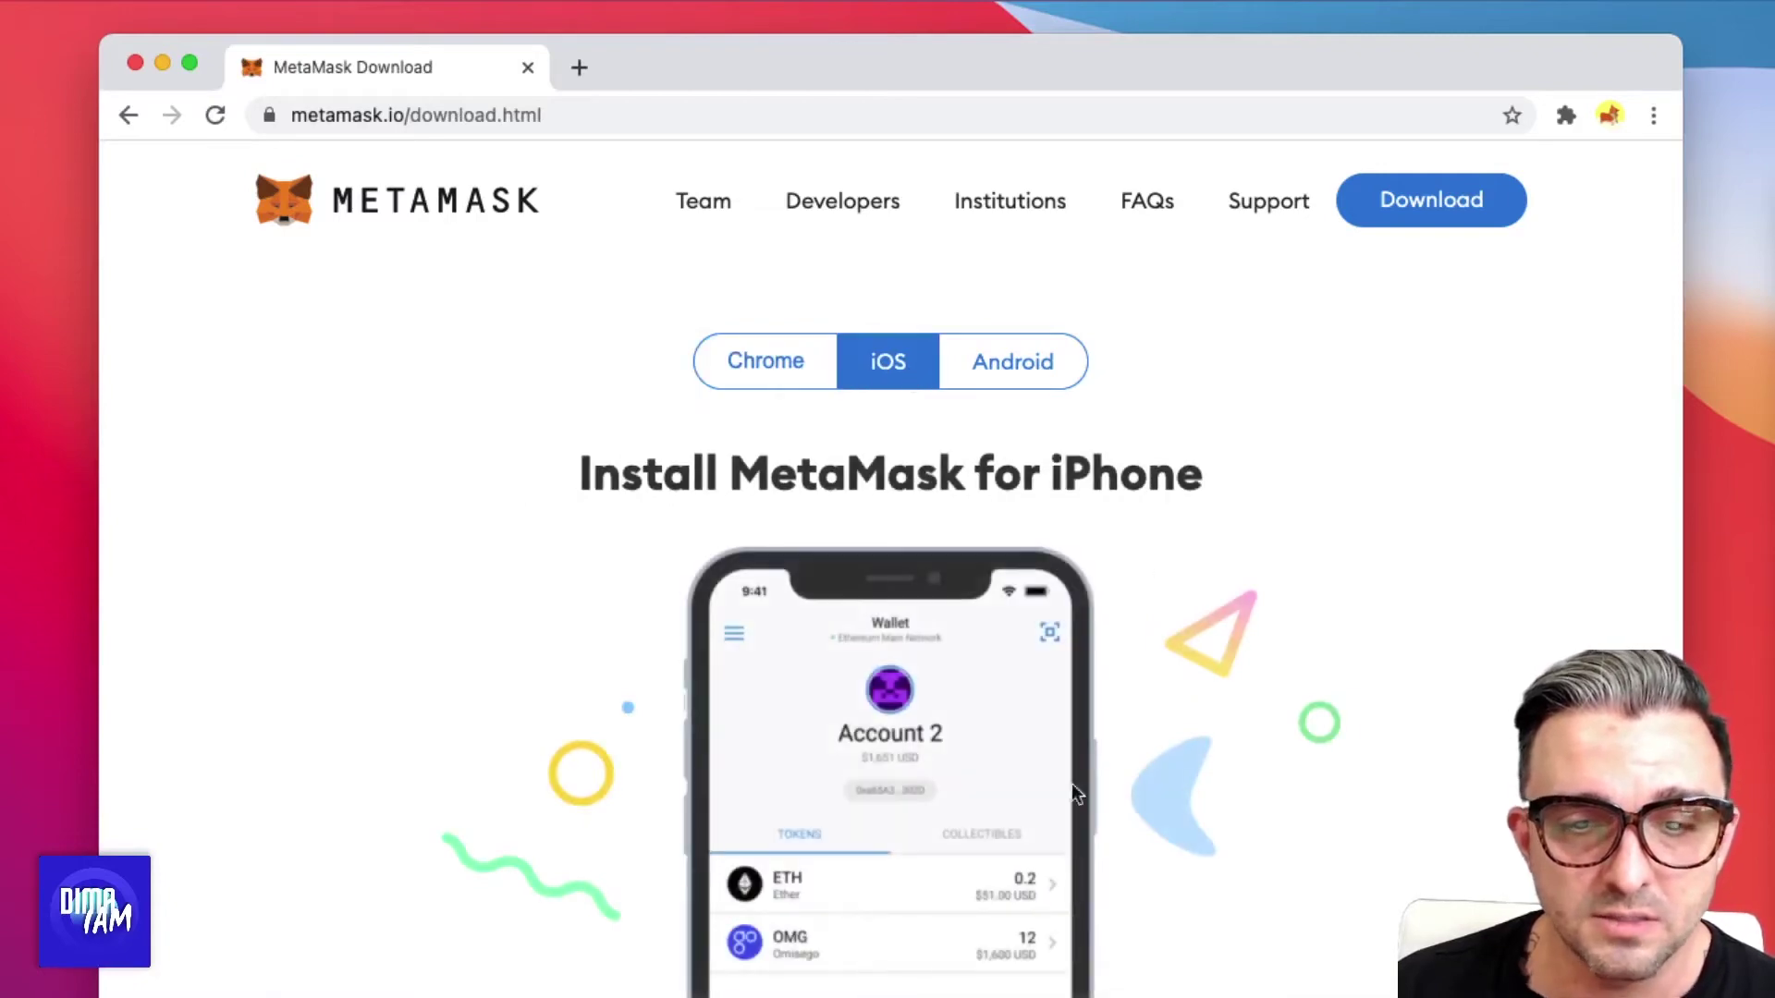
left_click(1011, 362)
left_click(785, 370)
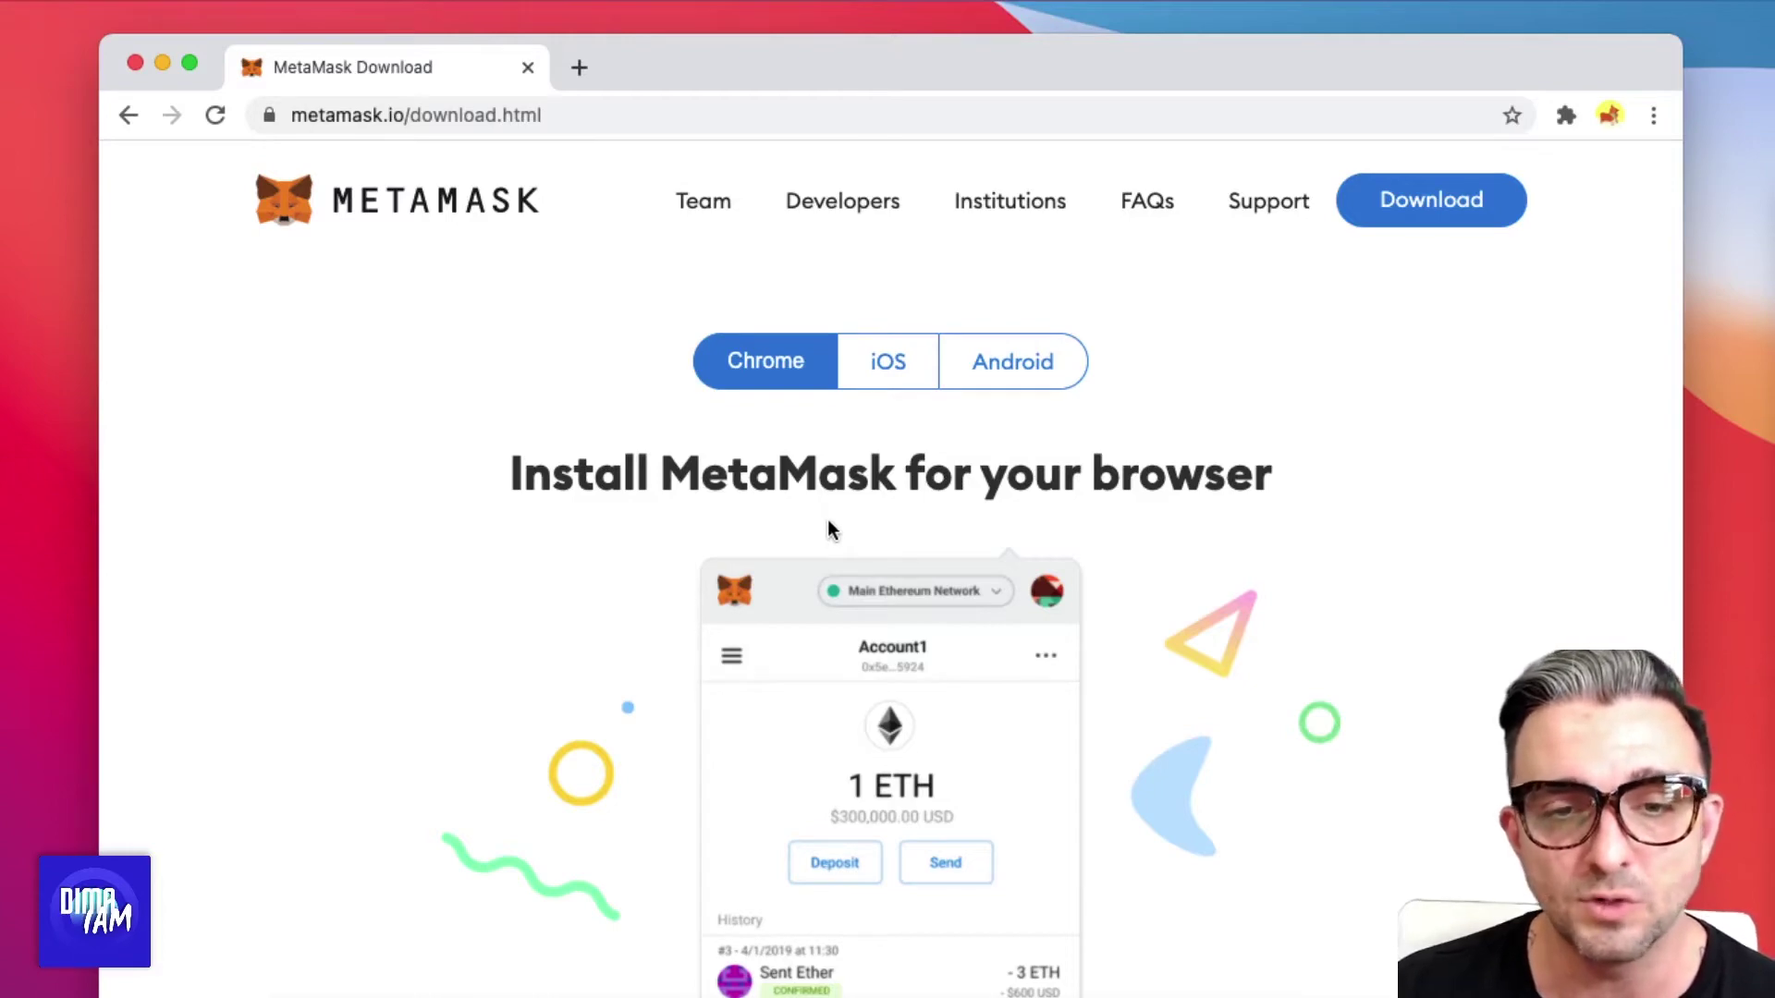
left_click(479, 211)
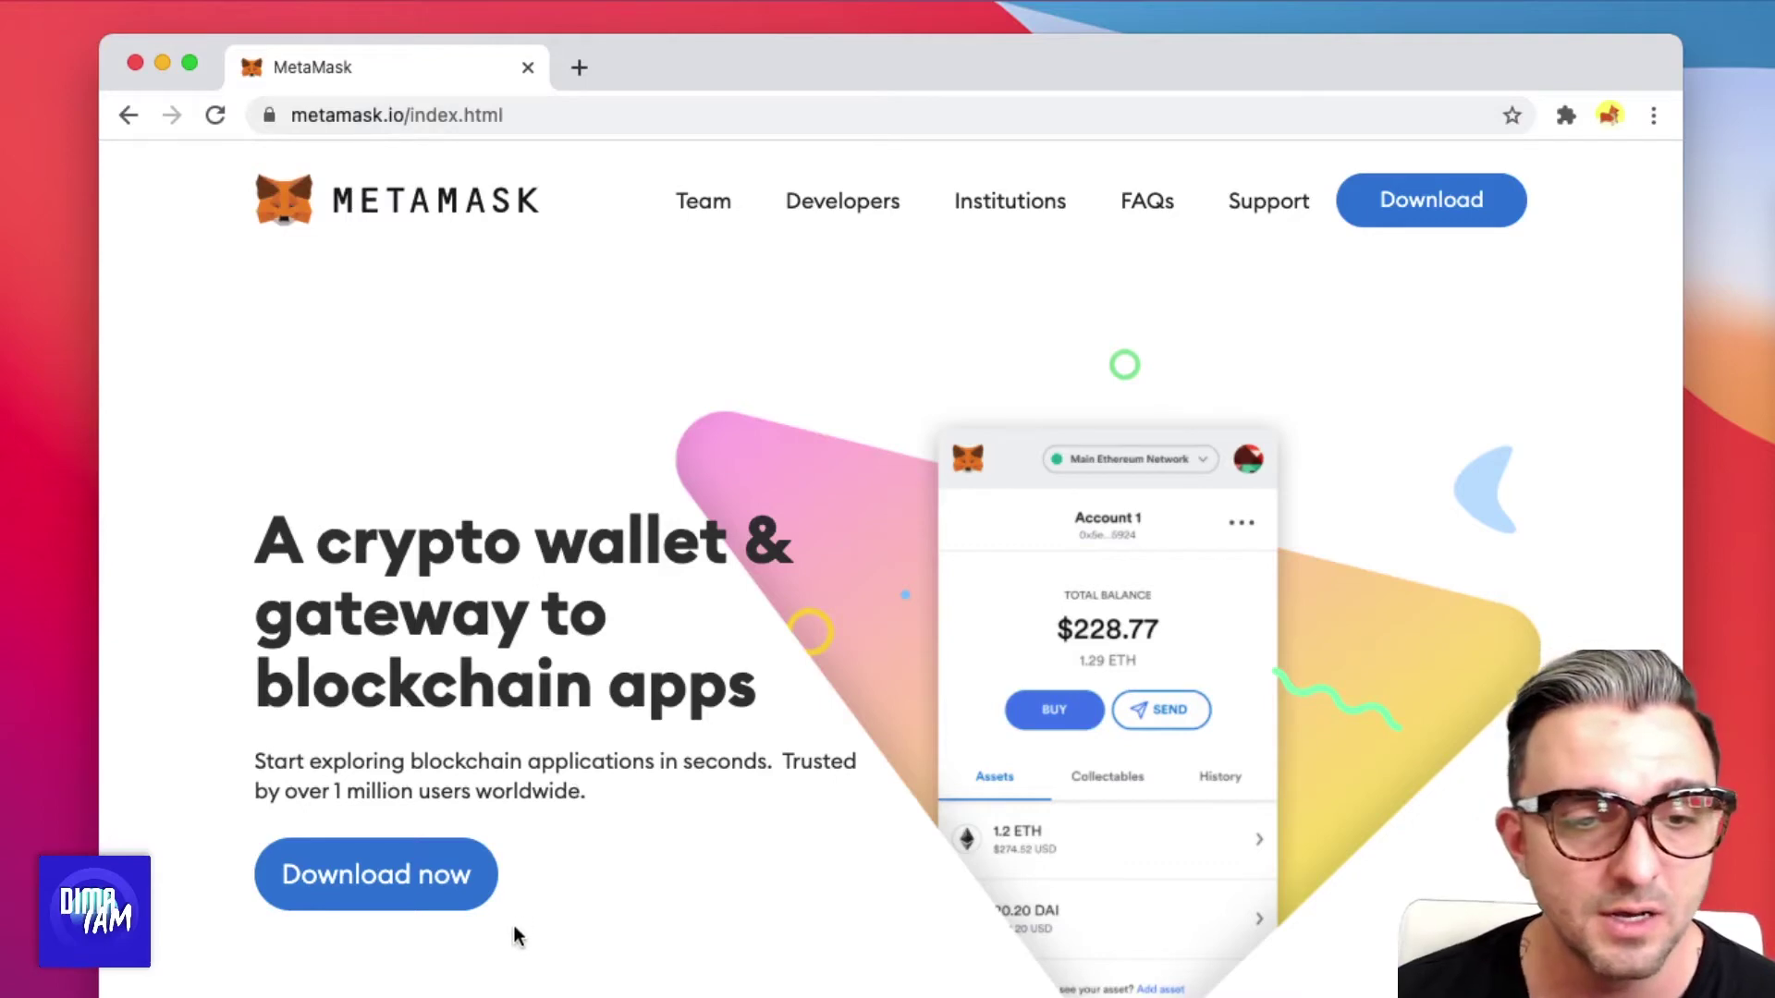
Go to the download page, check the supported browsers, and open the MetaMask extension's Chrome Web Store listing
left_click(374, 890)
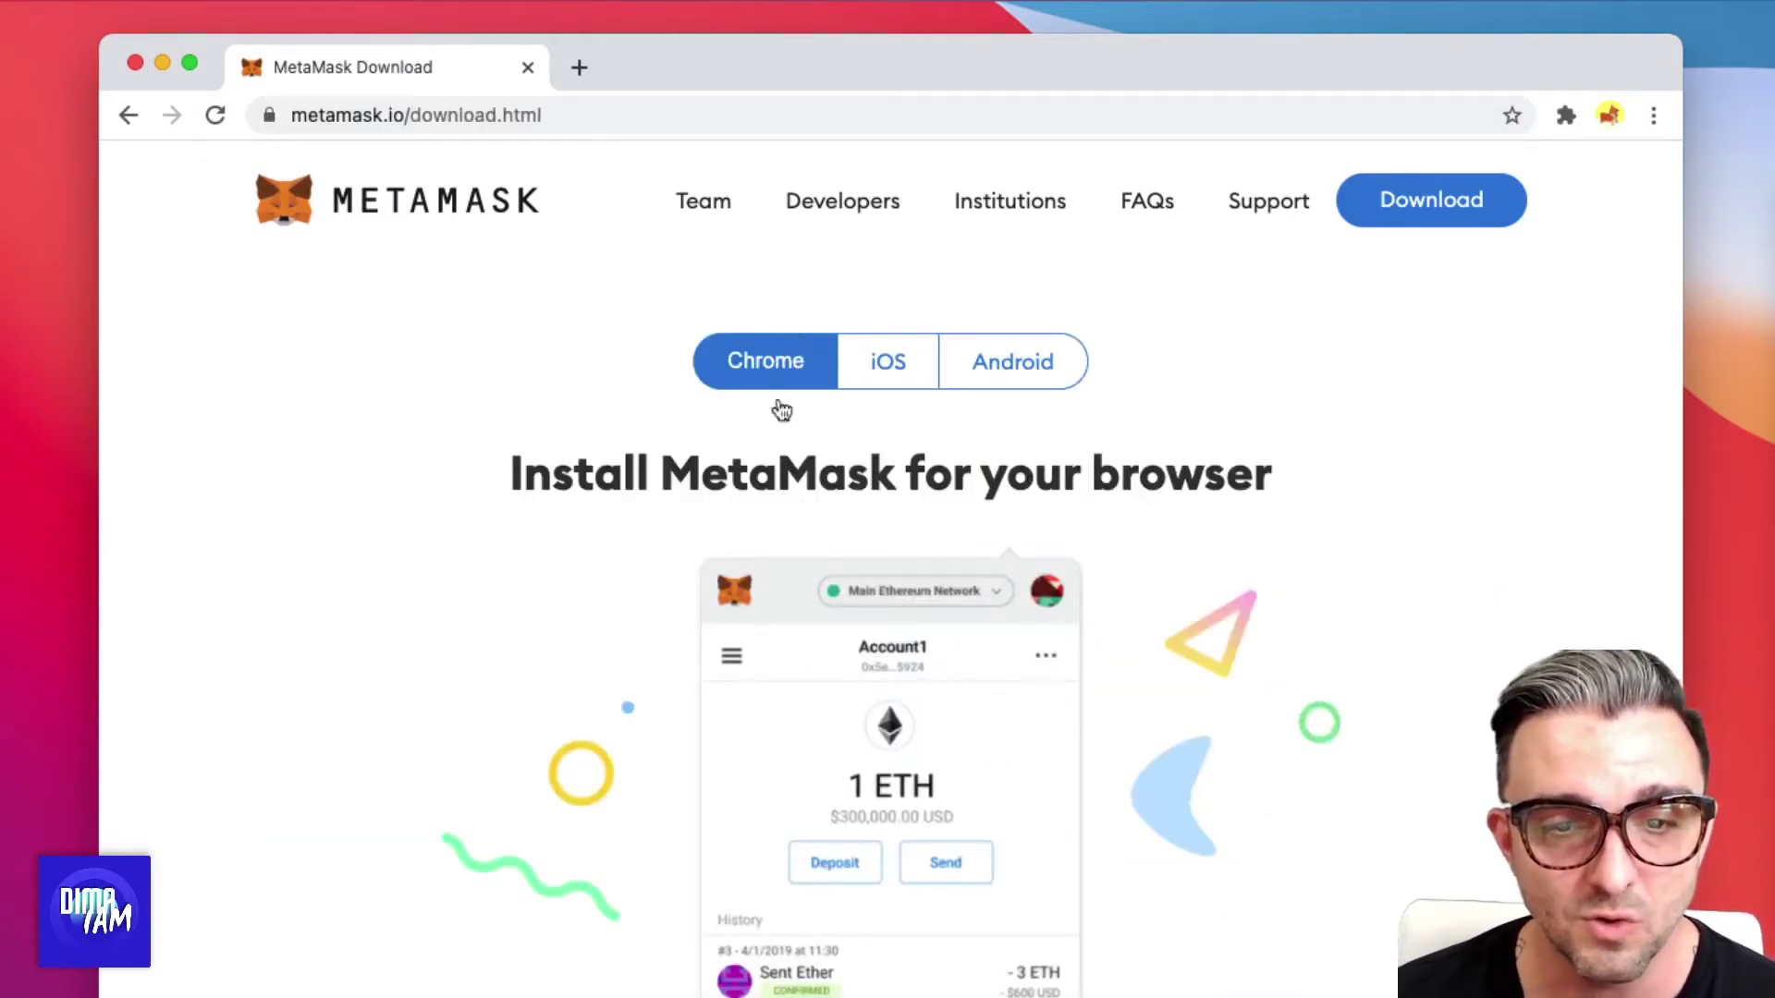
scroll(780, 407, "down", 5)
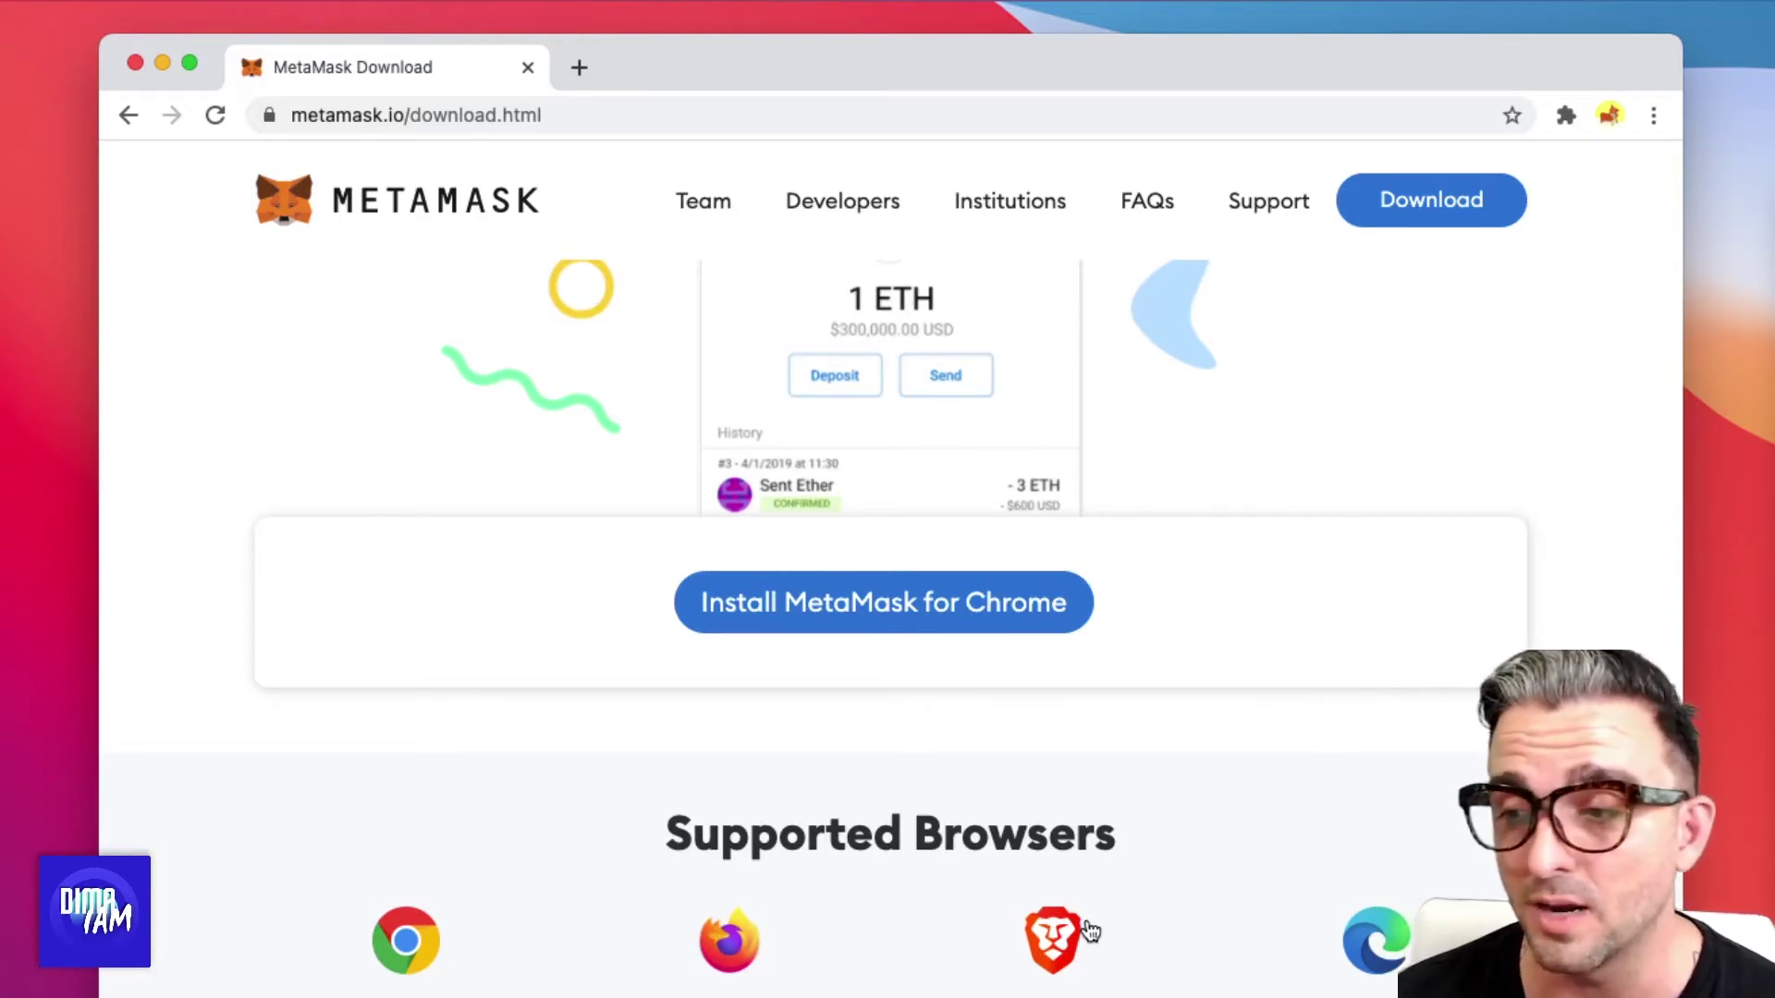
scroll(1089, 931, "down", 2)
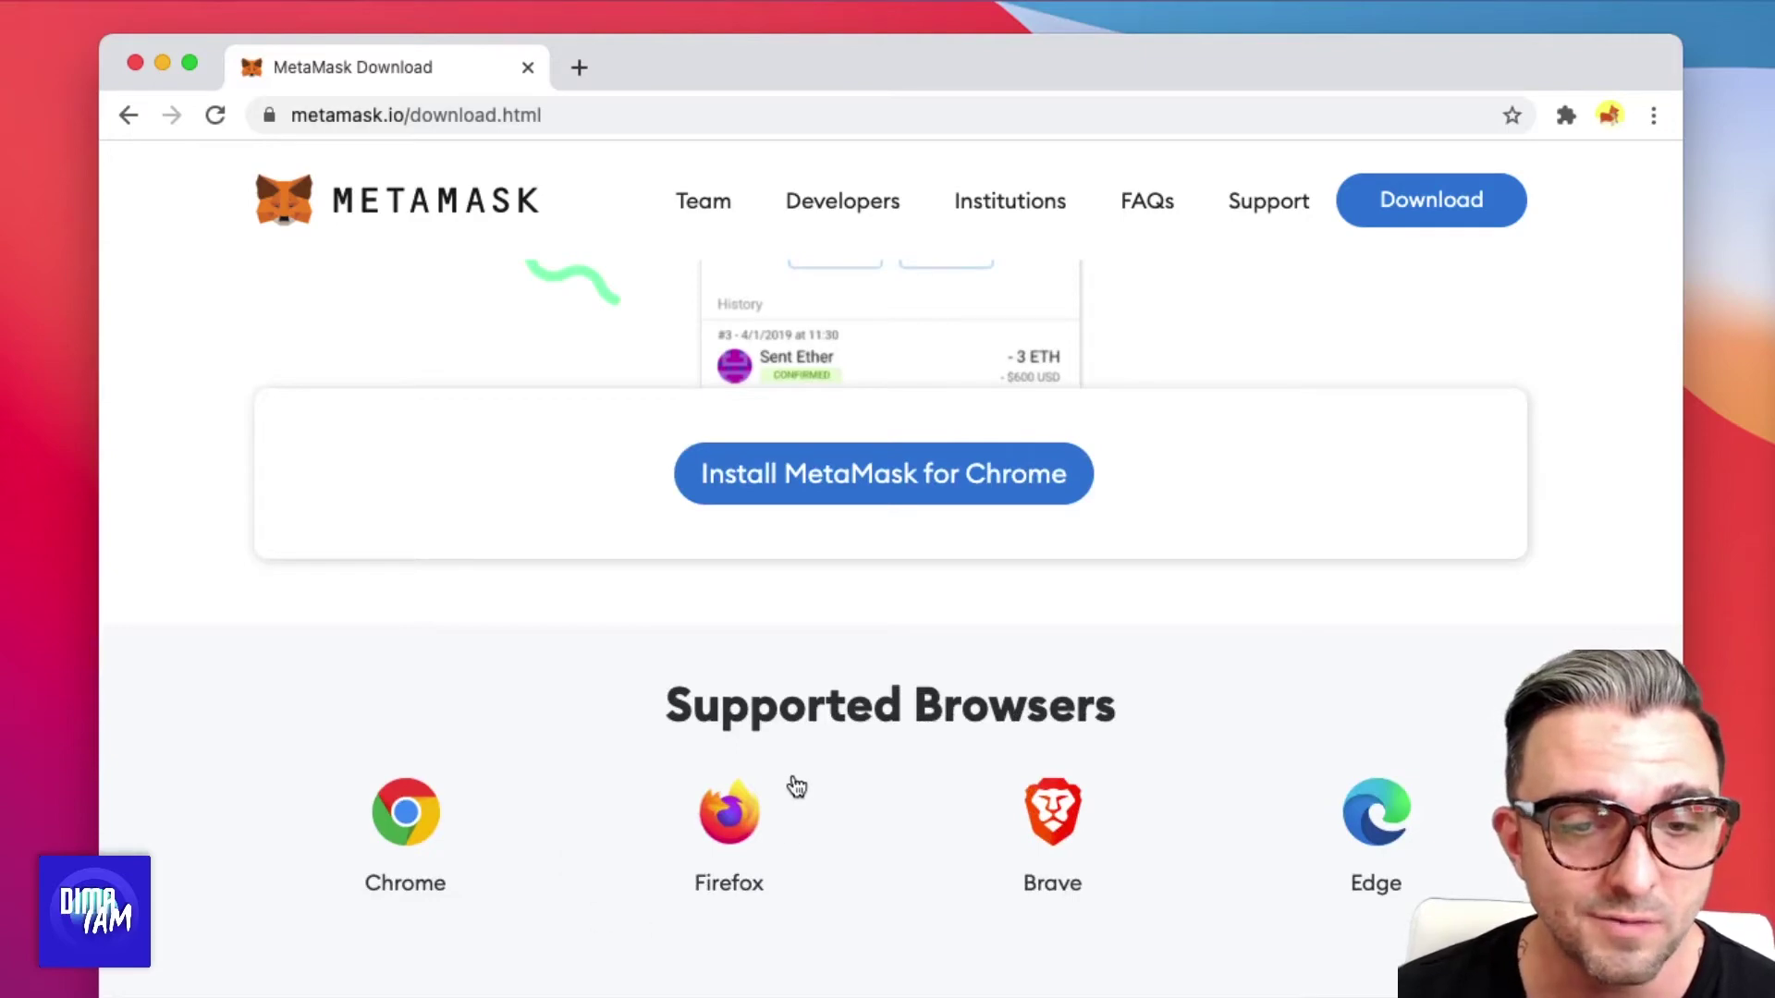
scroll(795, 813, "up", 5)
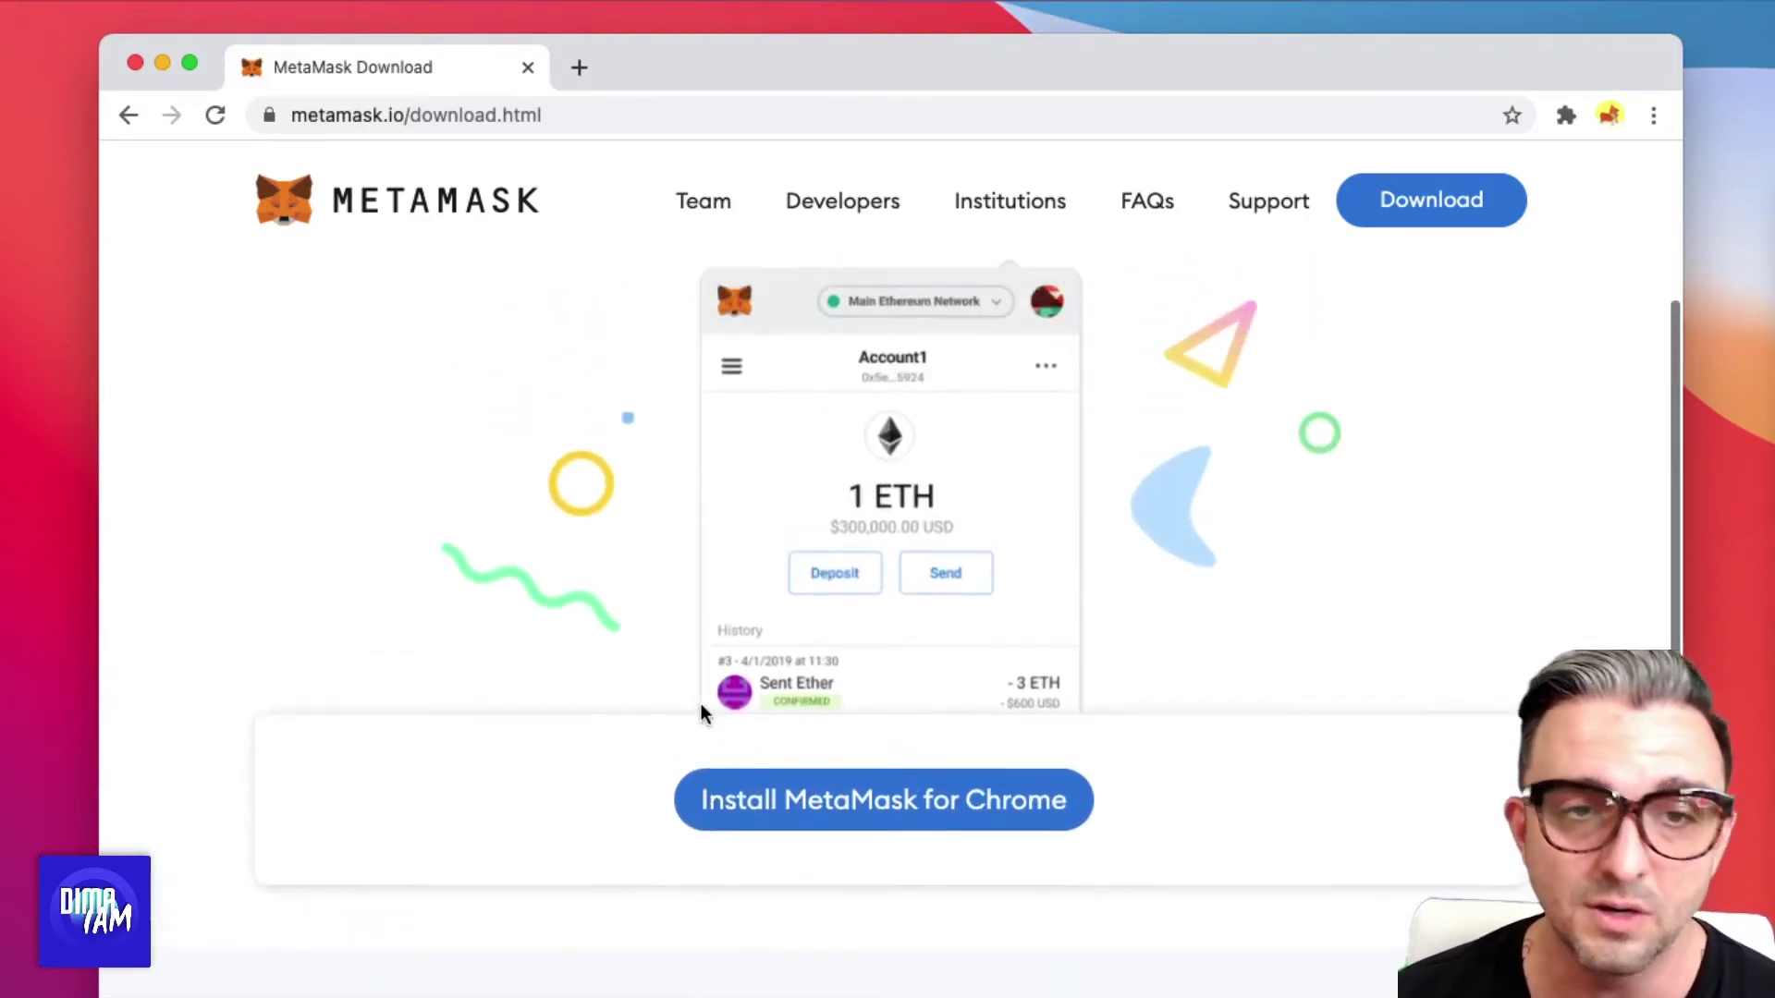
scroll(701, 711, "up", 4)
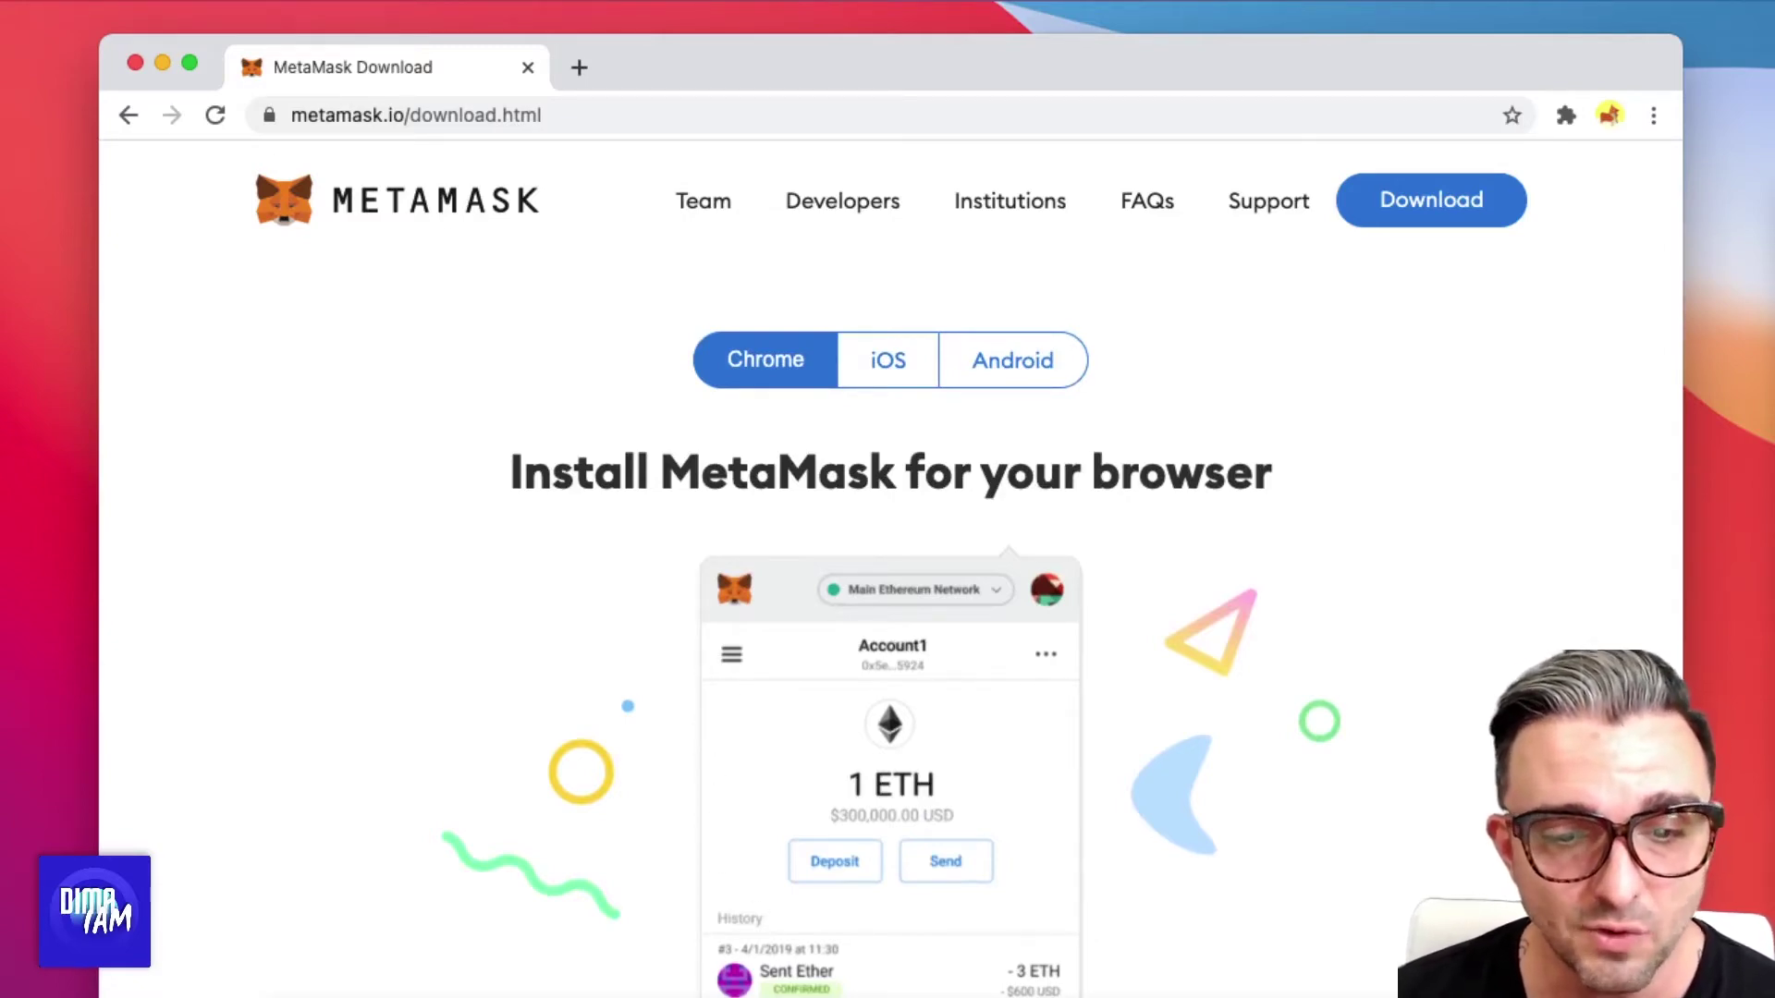
left_click(817, 373)
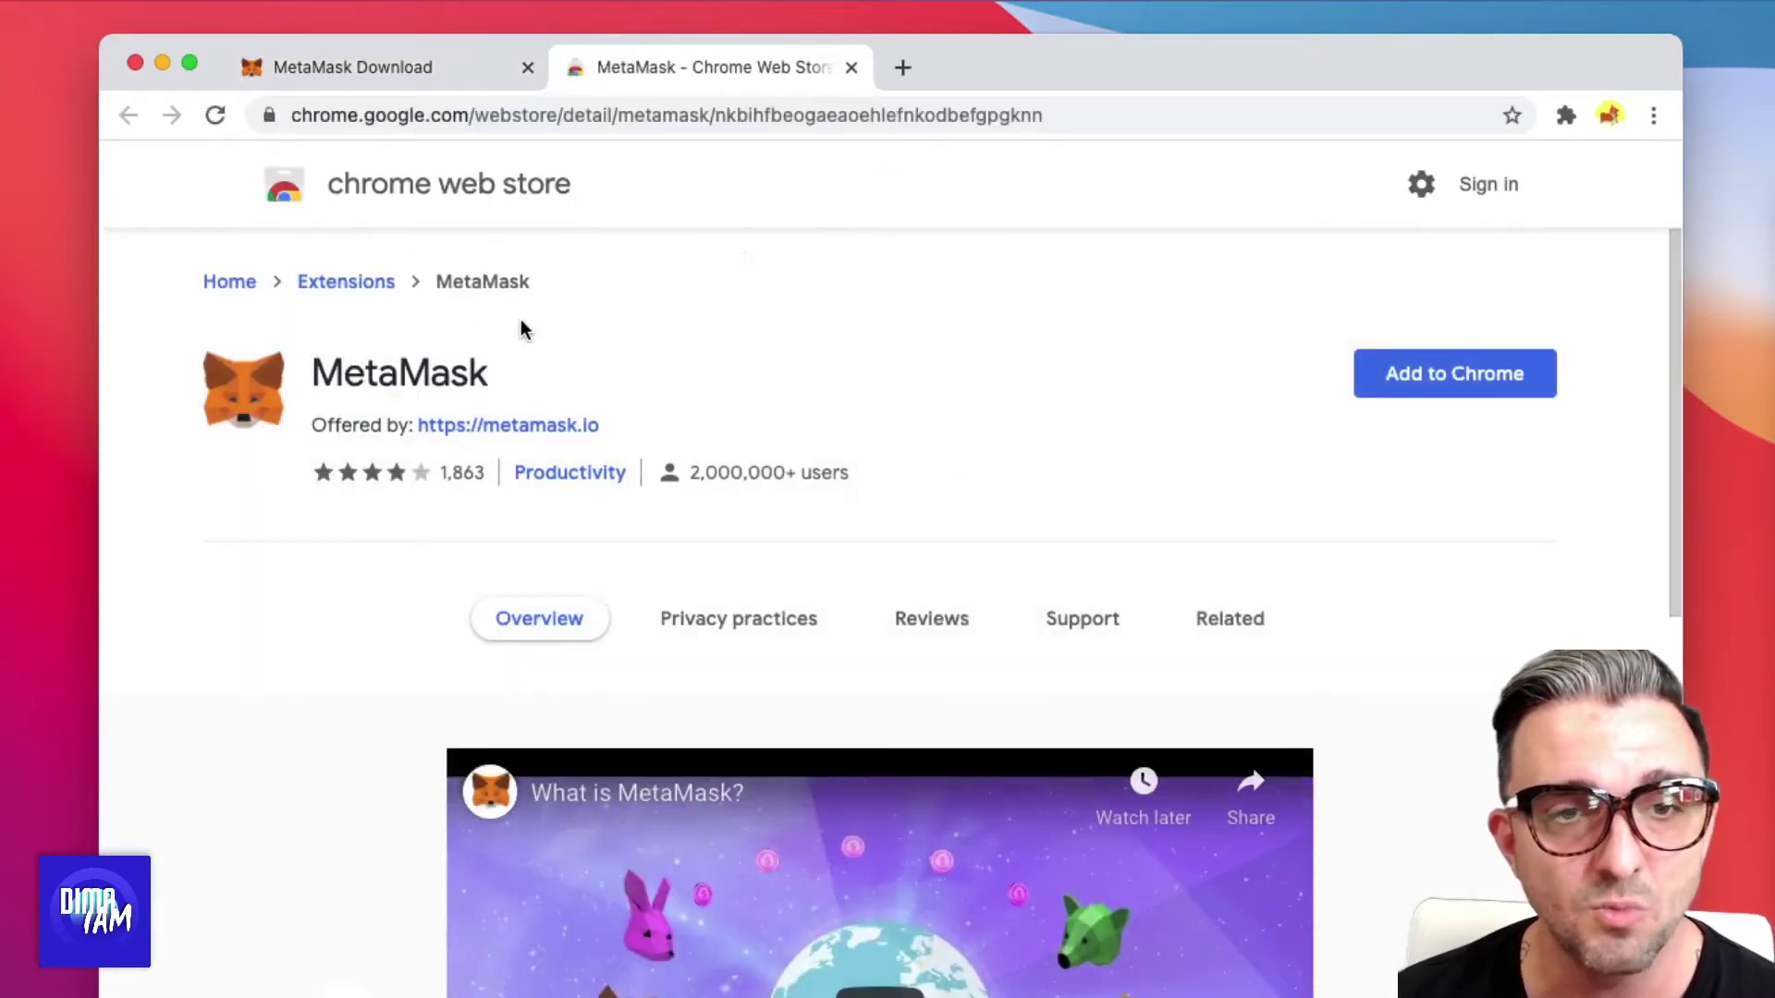
Review the MetaMask listing's overview in the Chrome Web Store and add the extension to Chrome
scroll(869, 423, "down", 2)
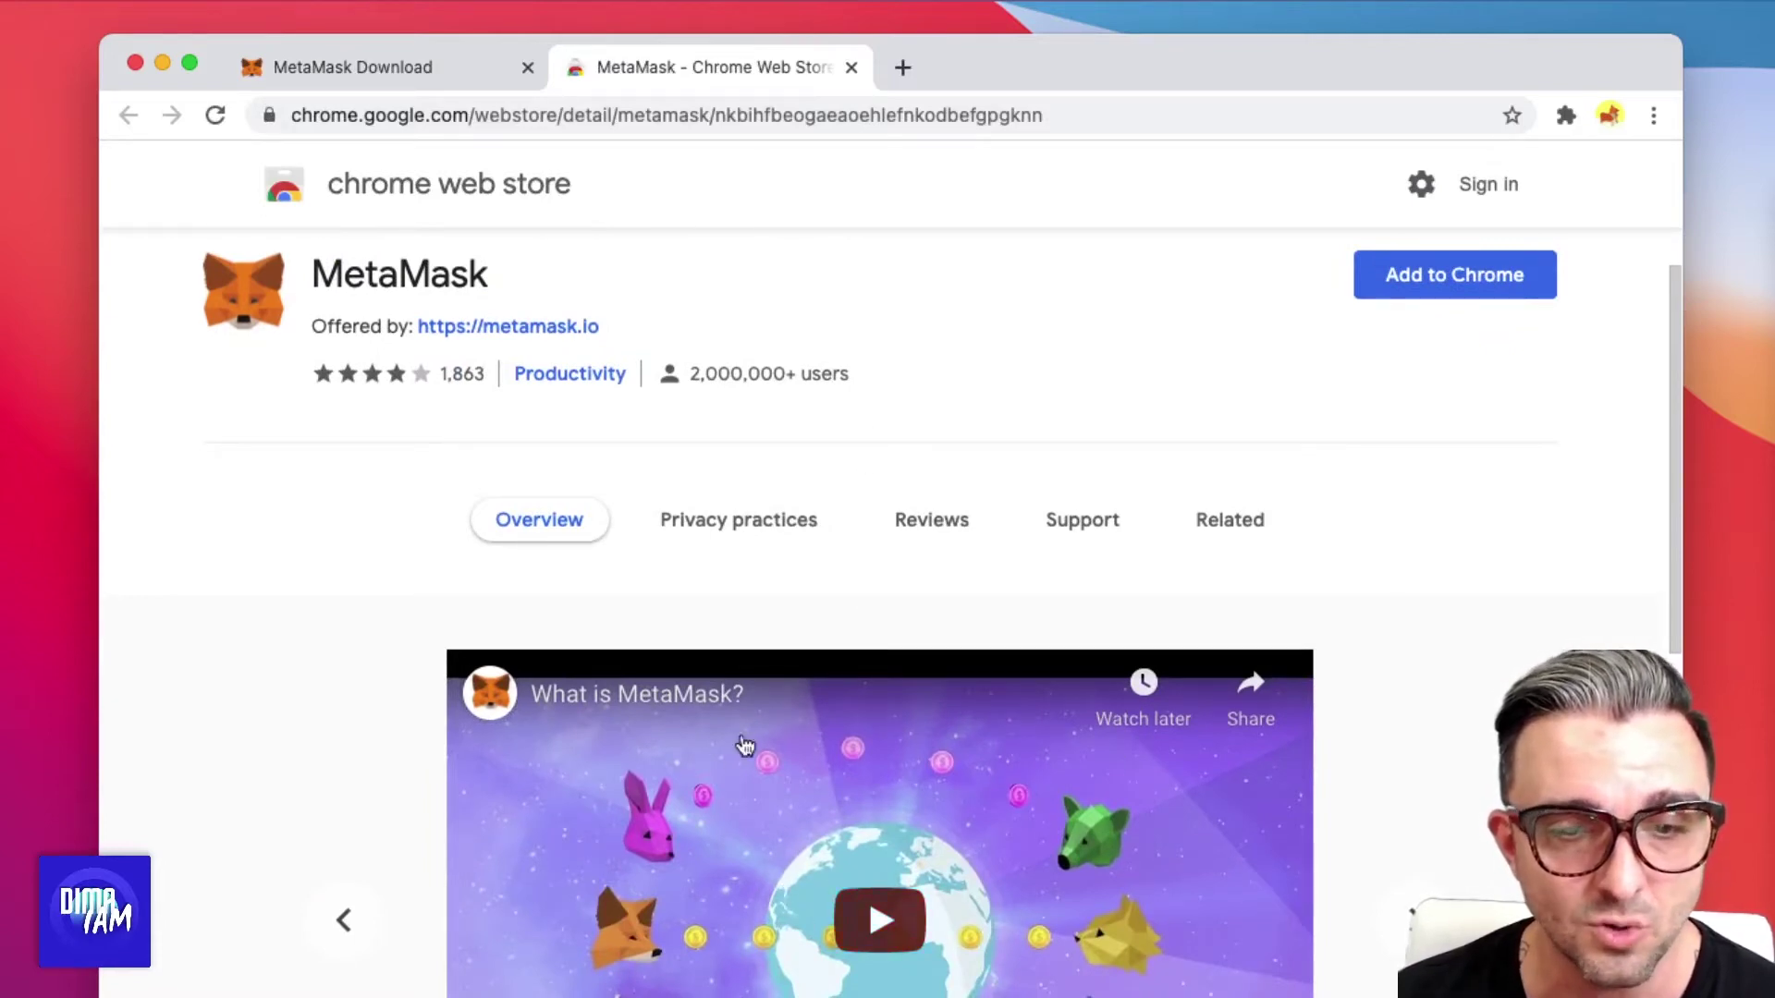
scroll(745, 745, "down", 10)
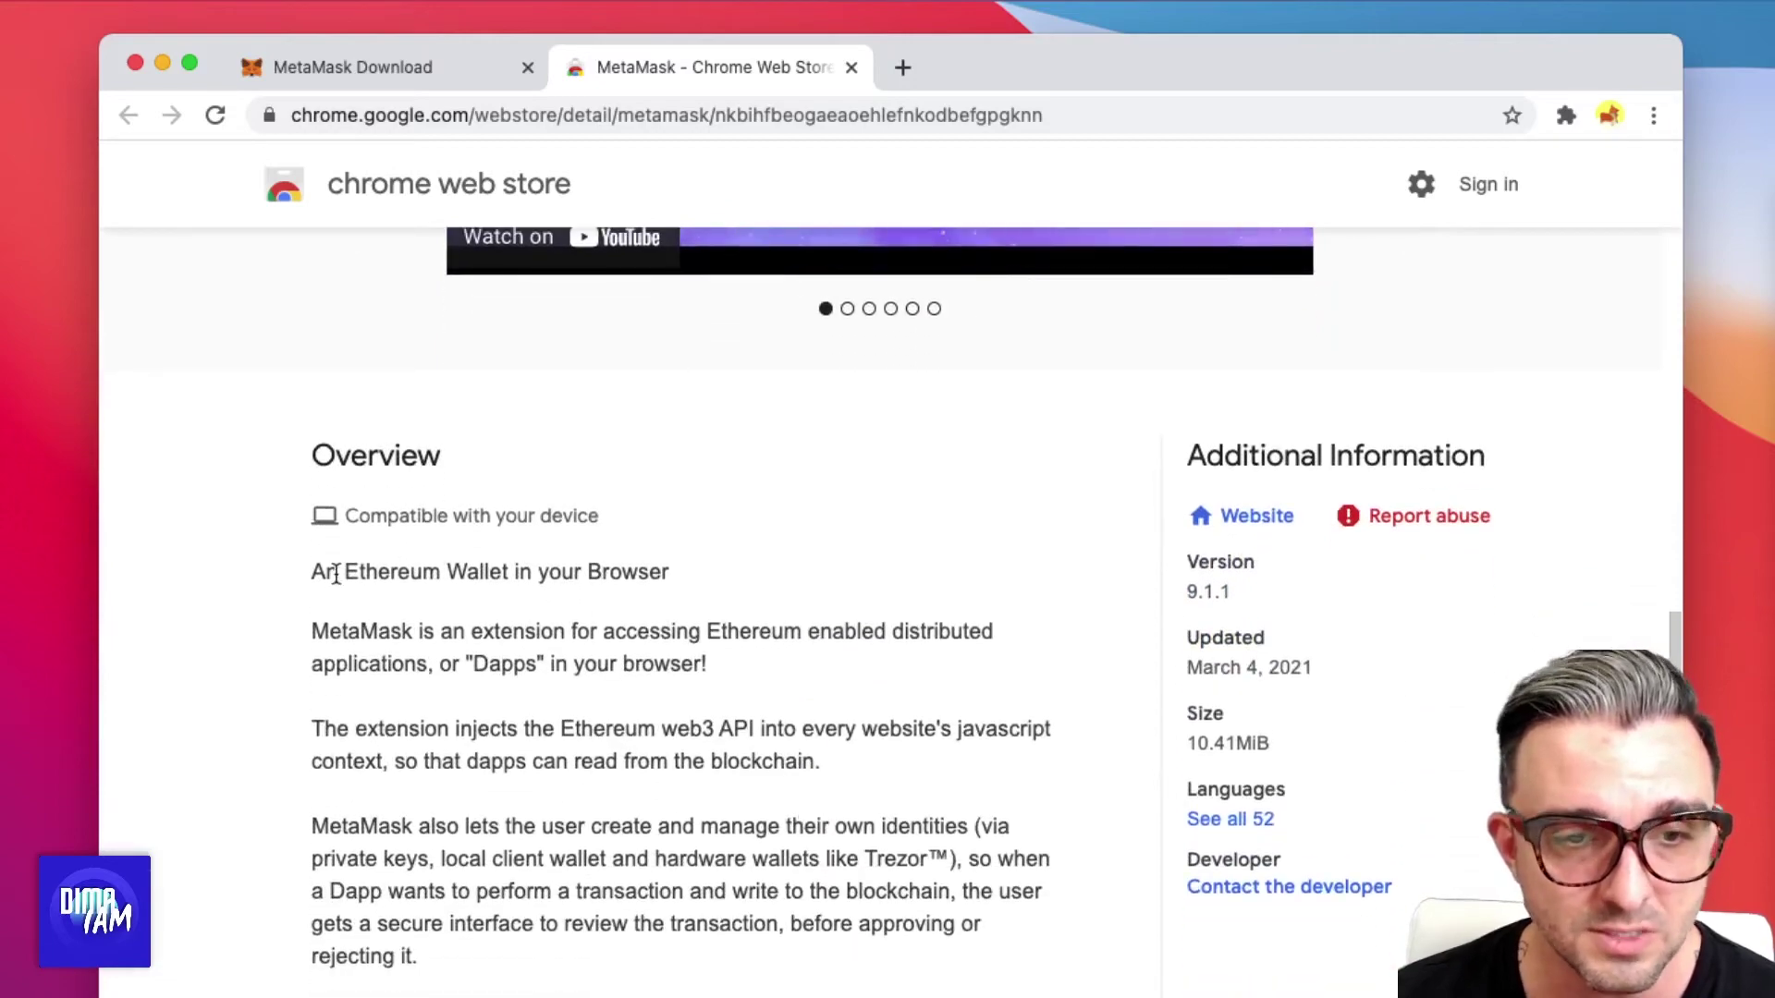
left_click_drag(313, 579, 361, 567)
left_click(360, 574)
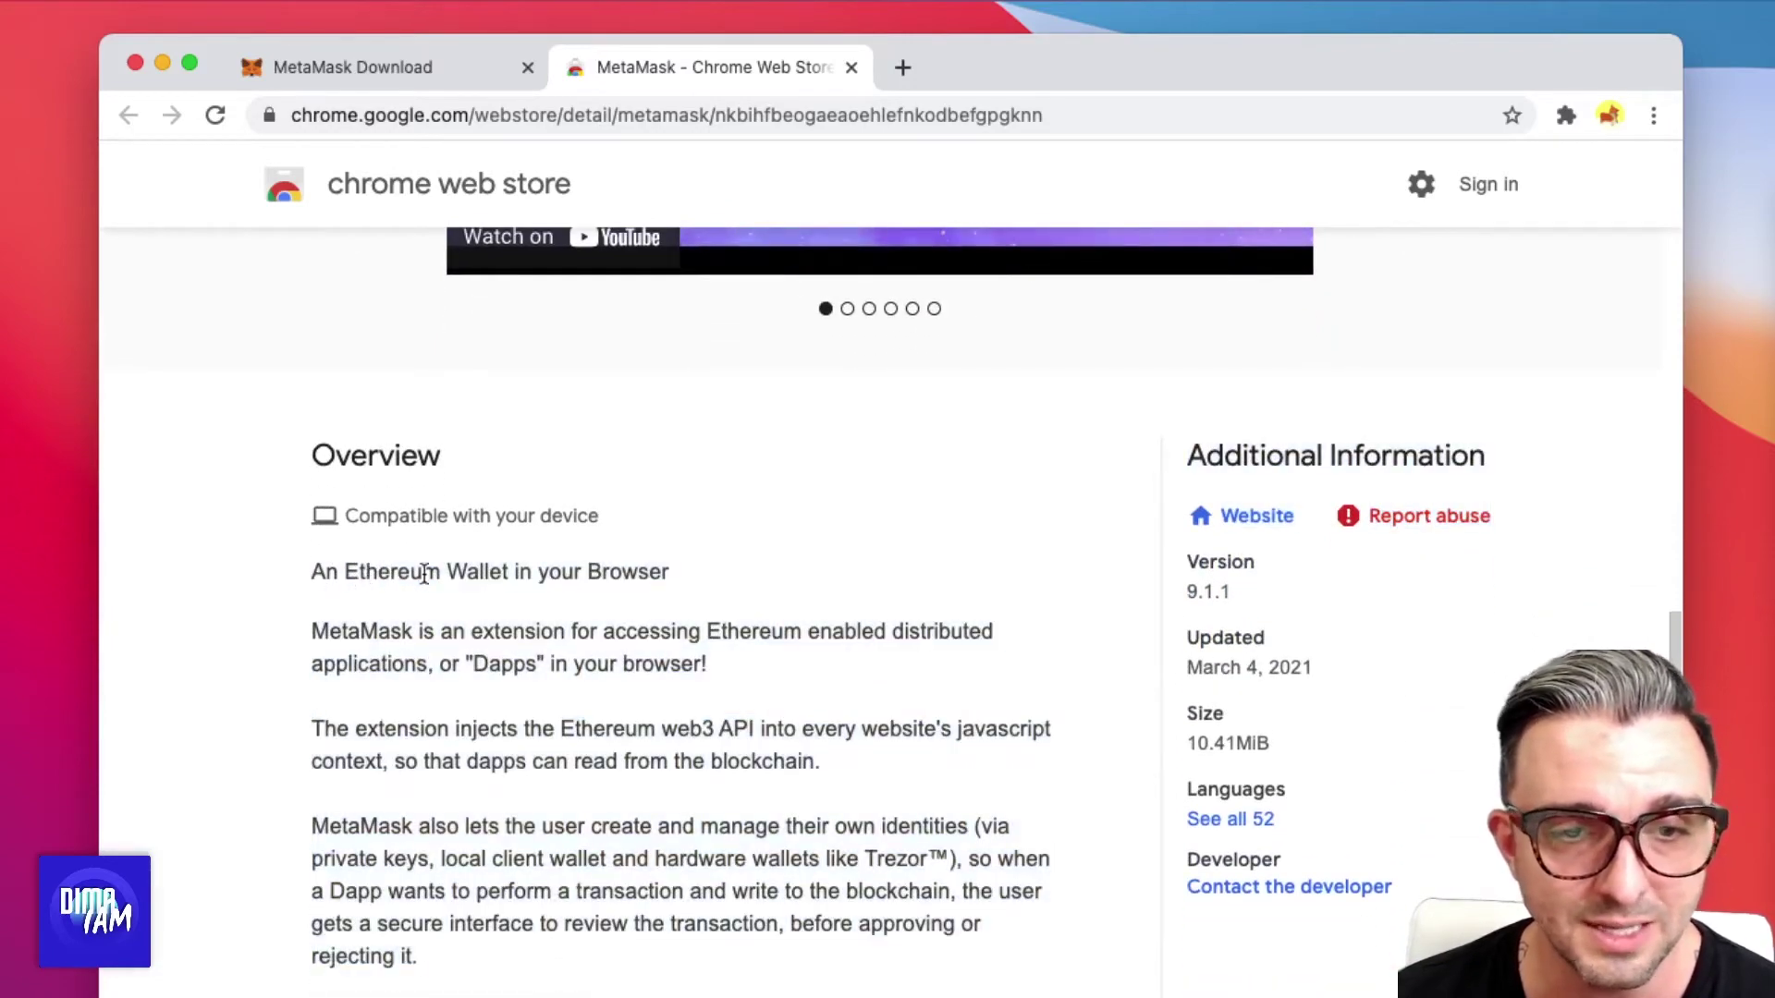
scroll(724, 602, "down", 1)
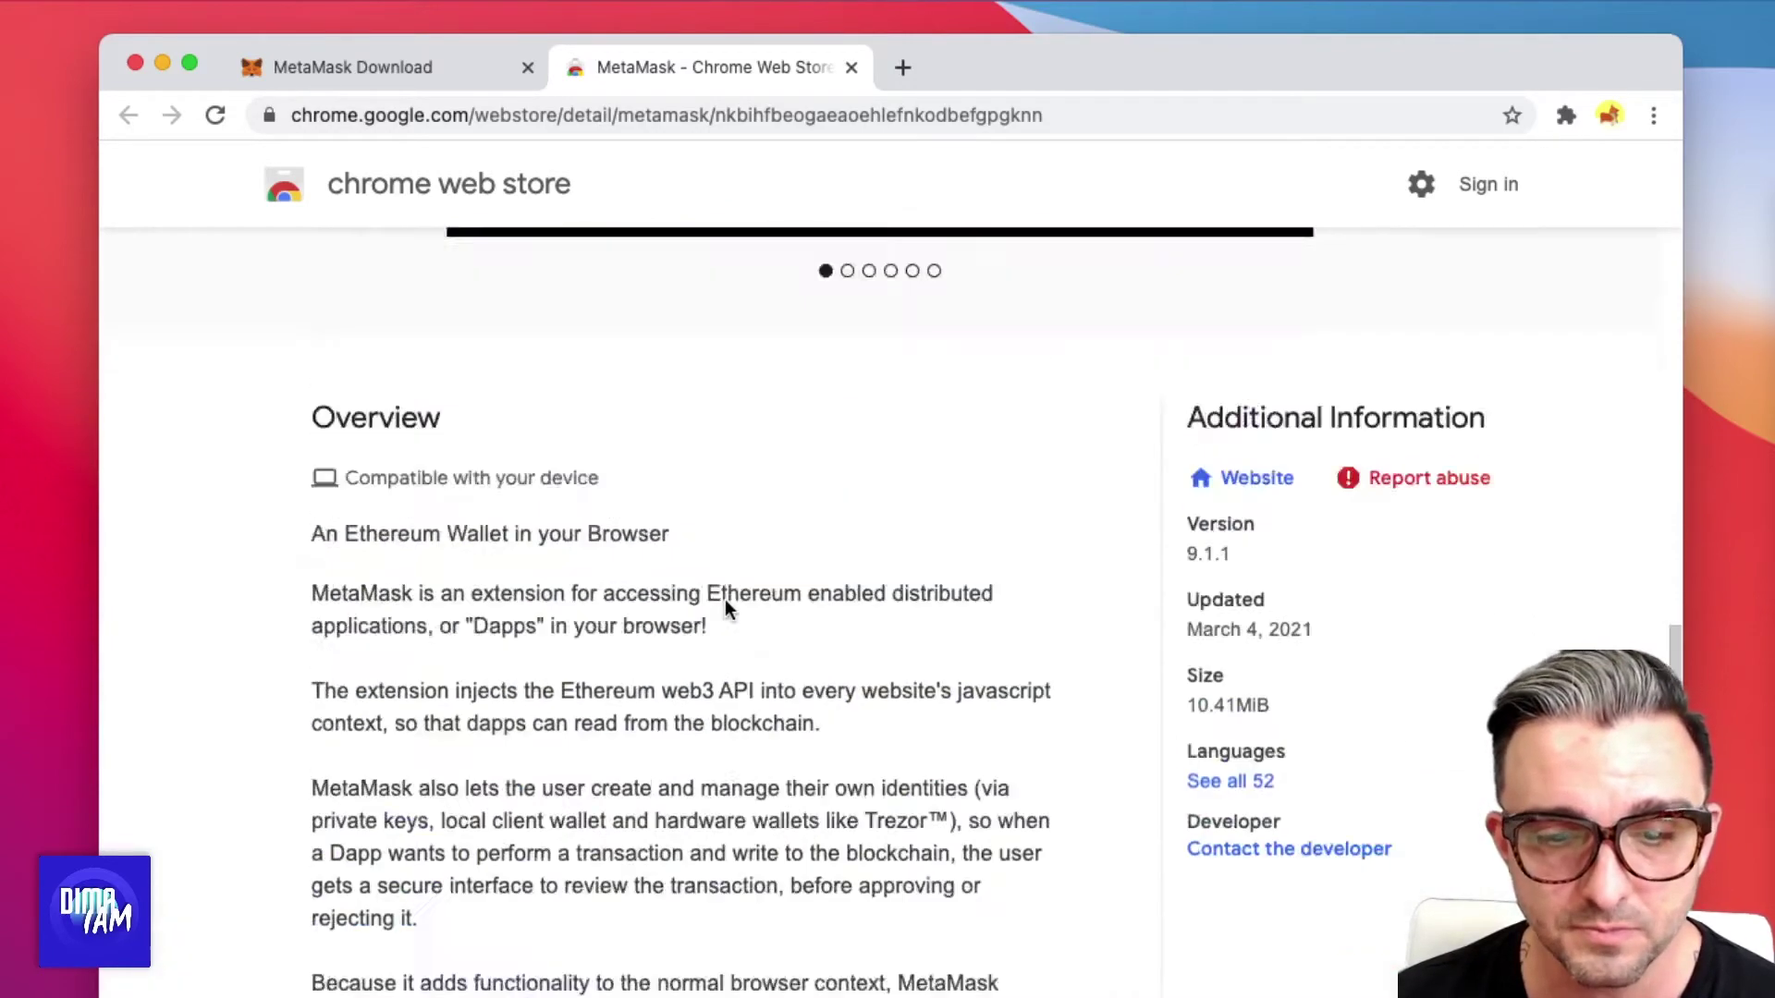
scroll(725, 606, "up", 10)
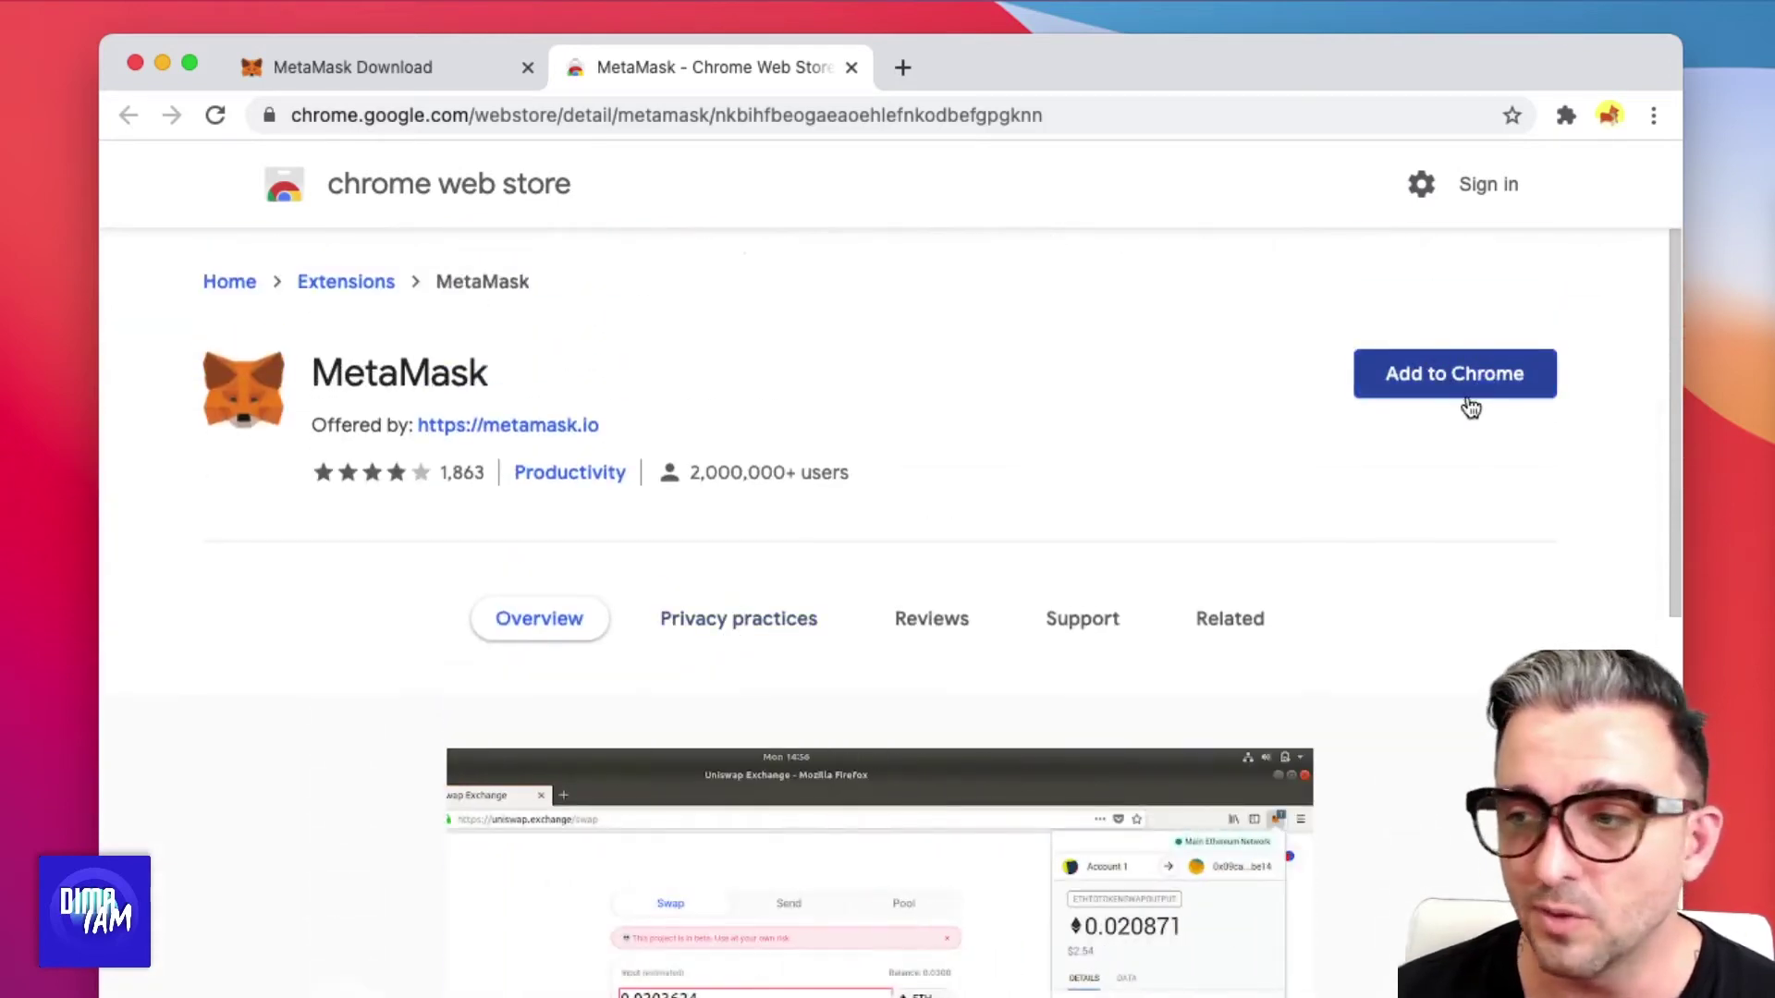
left_click(1456, 388)
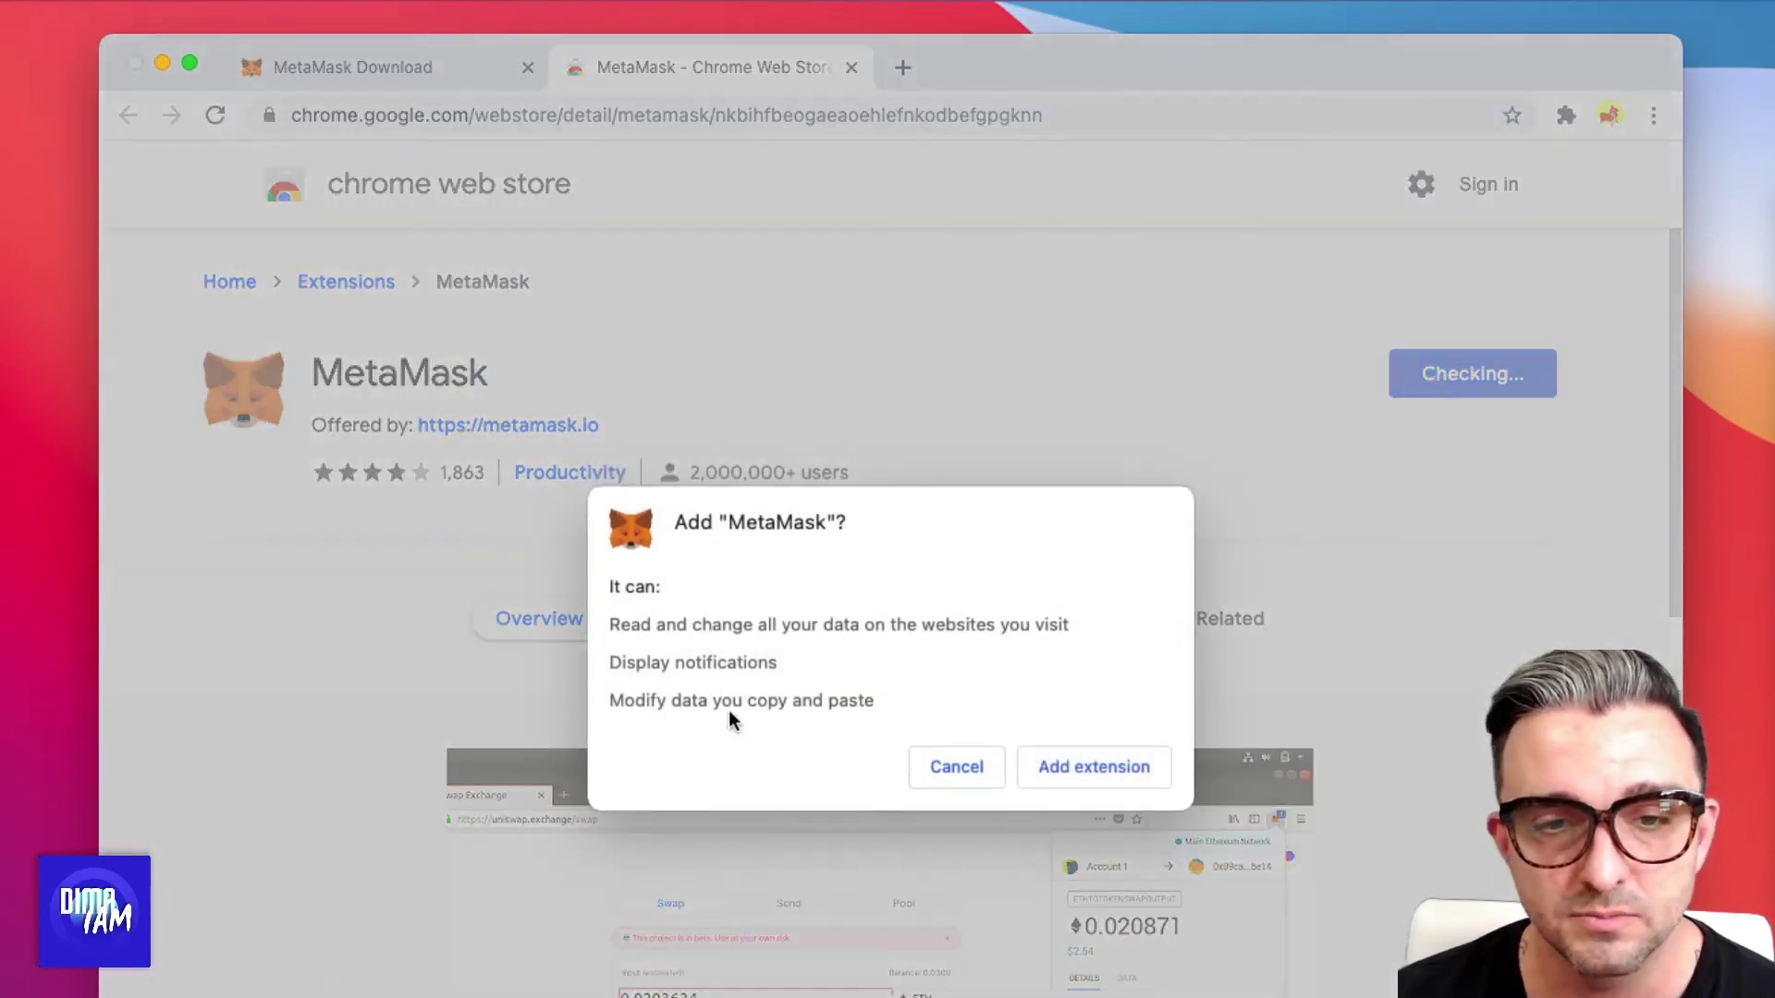
left_click(1105, 767)
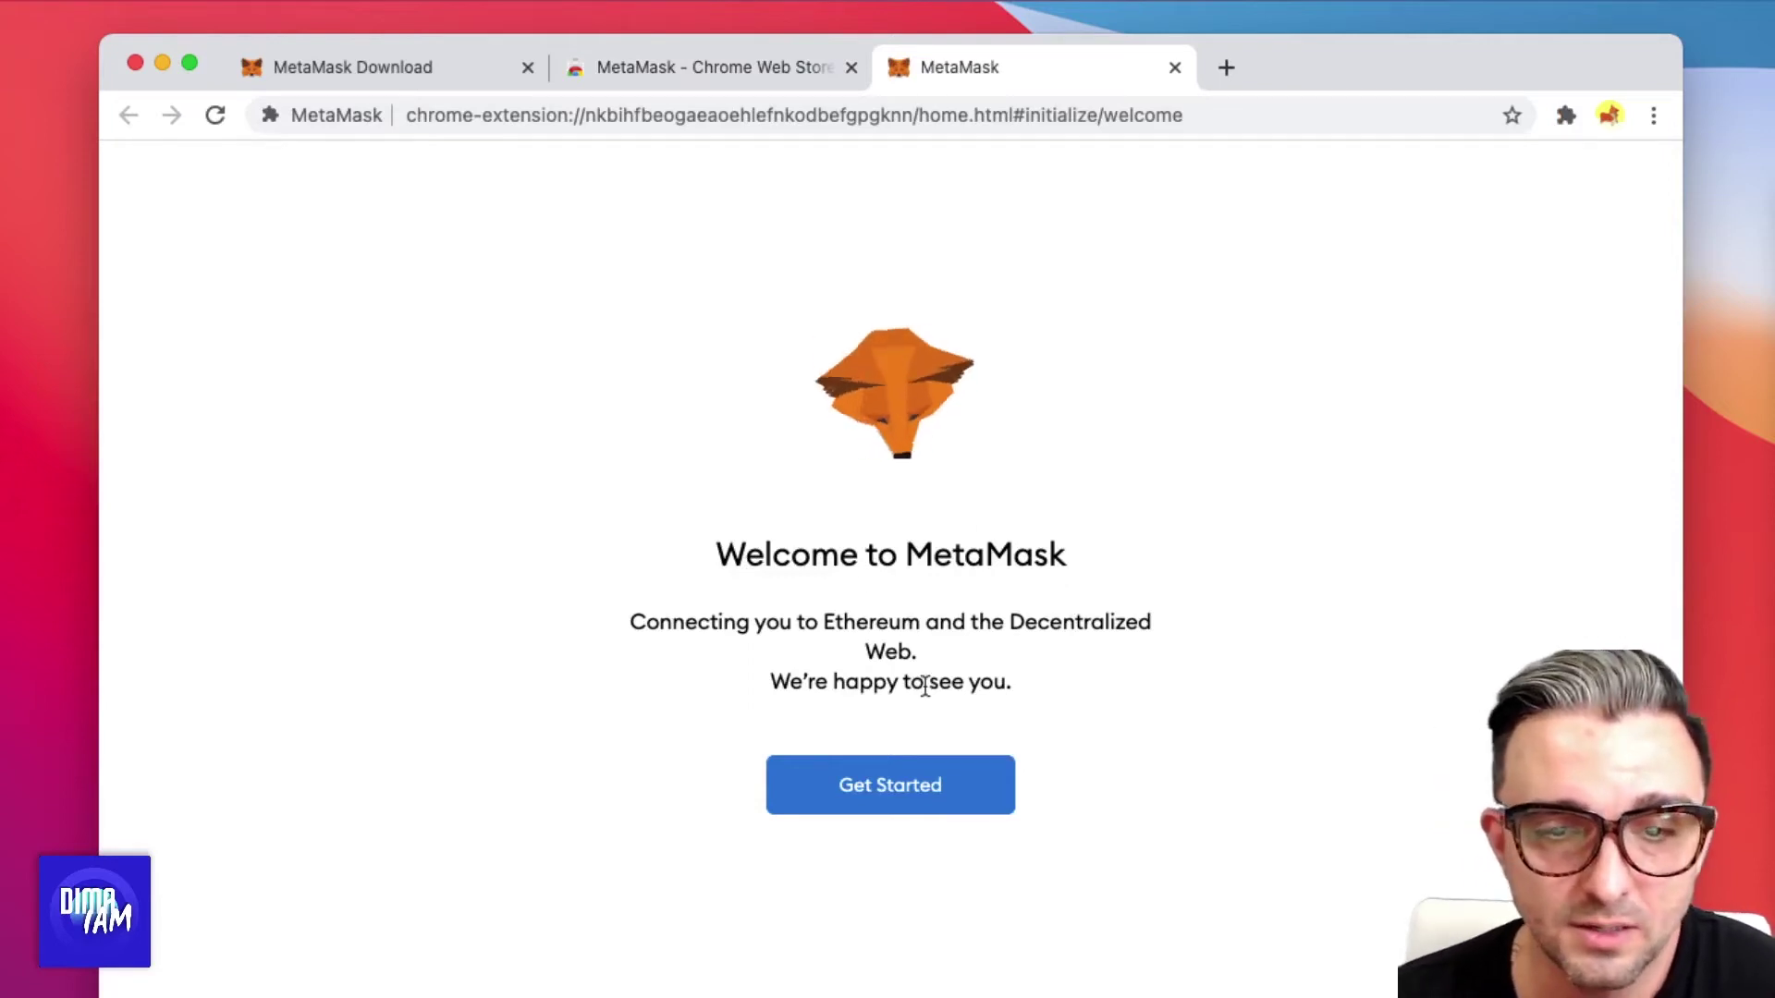
Get started with creating a new wallet and decline the sharing of usage data
left_click(933, 784)
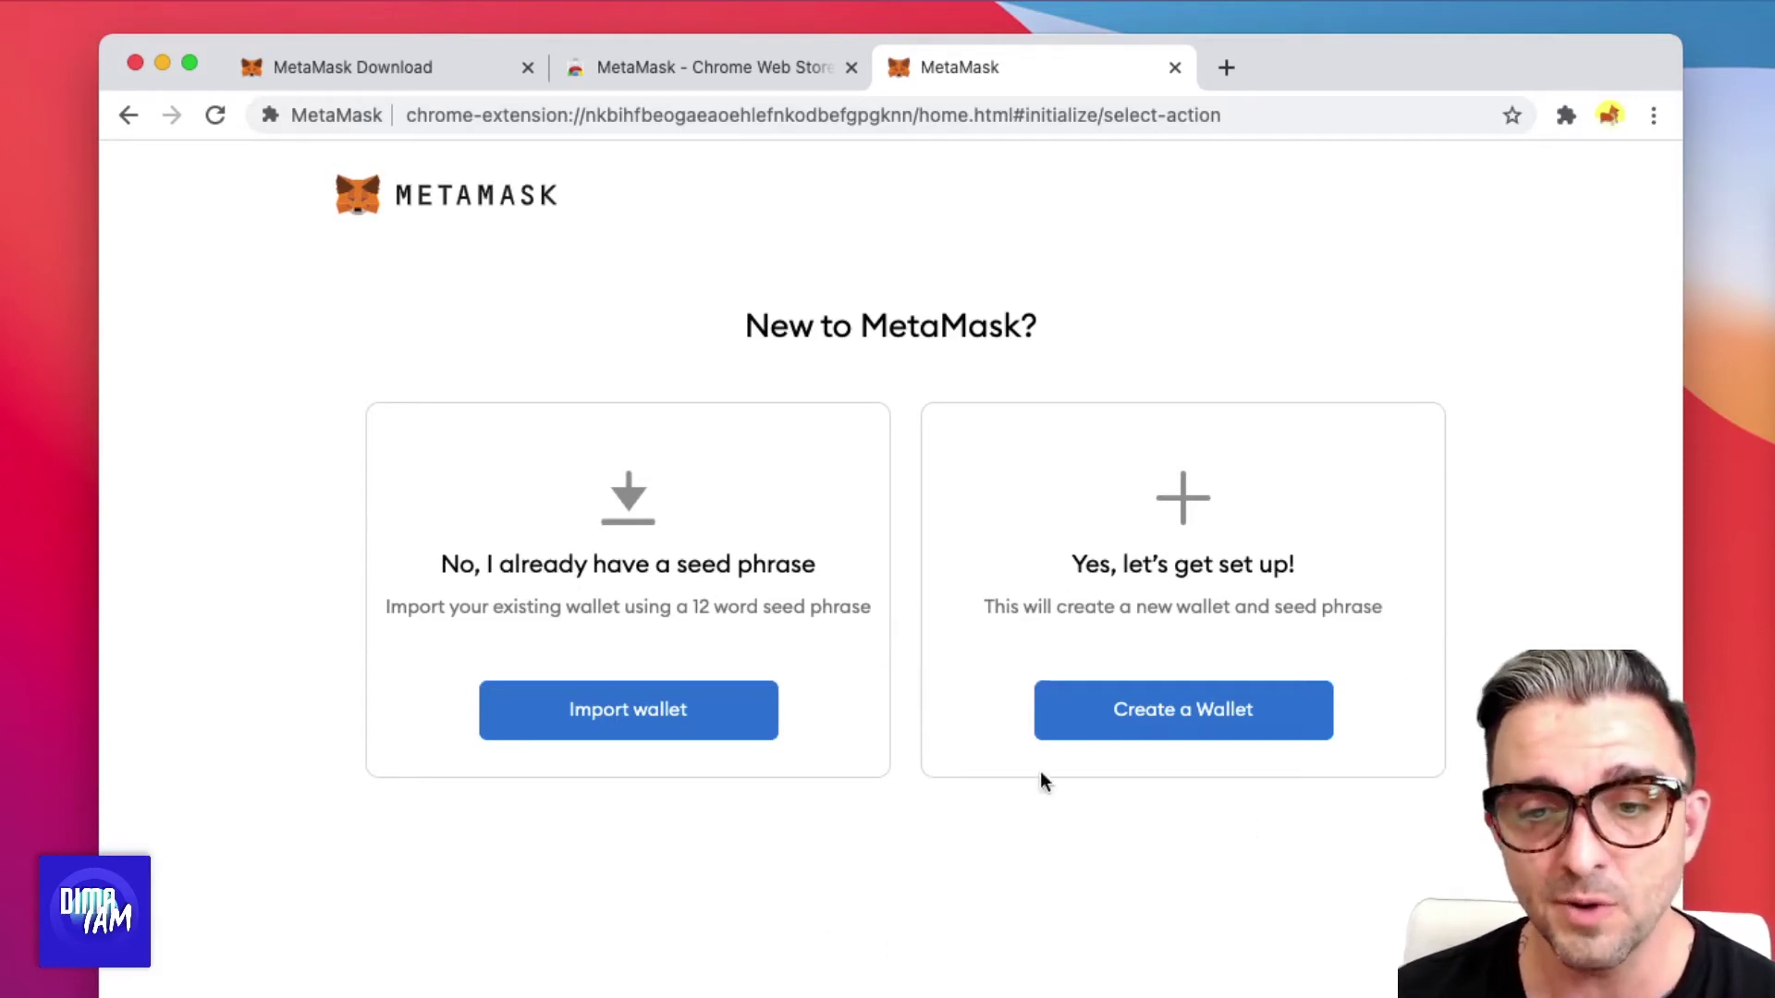
left_click(1172, 718)
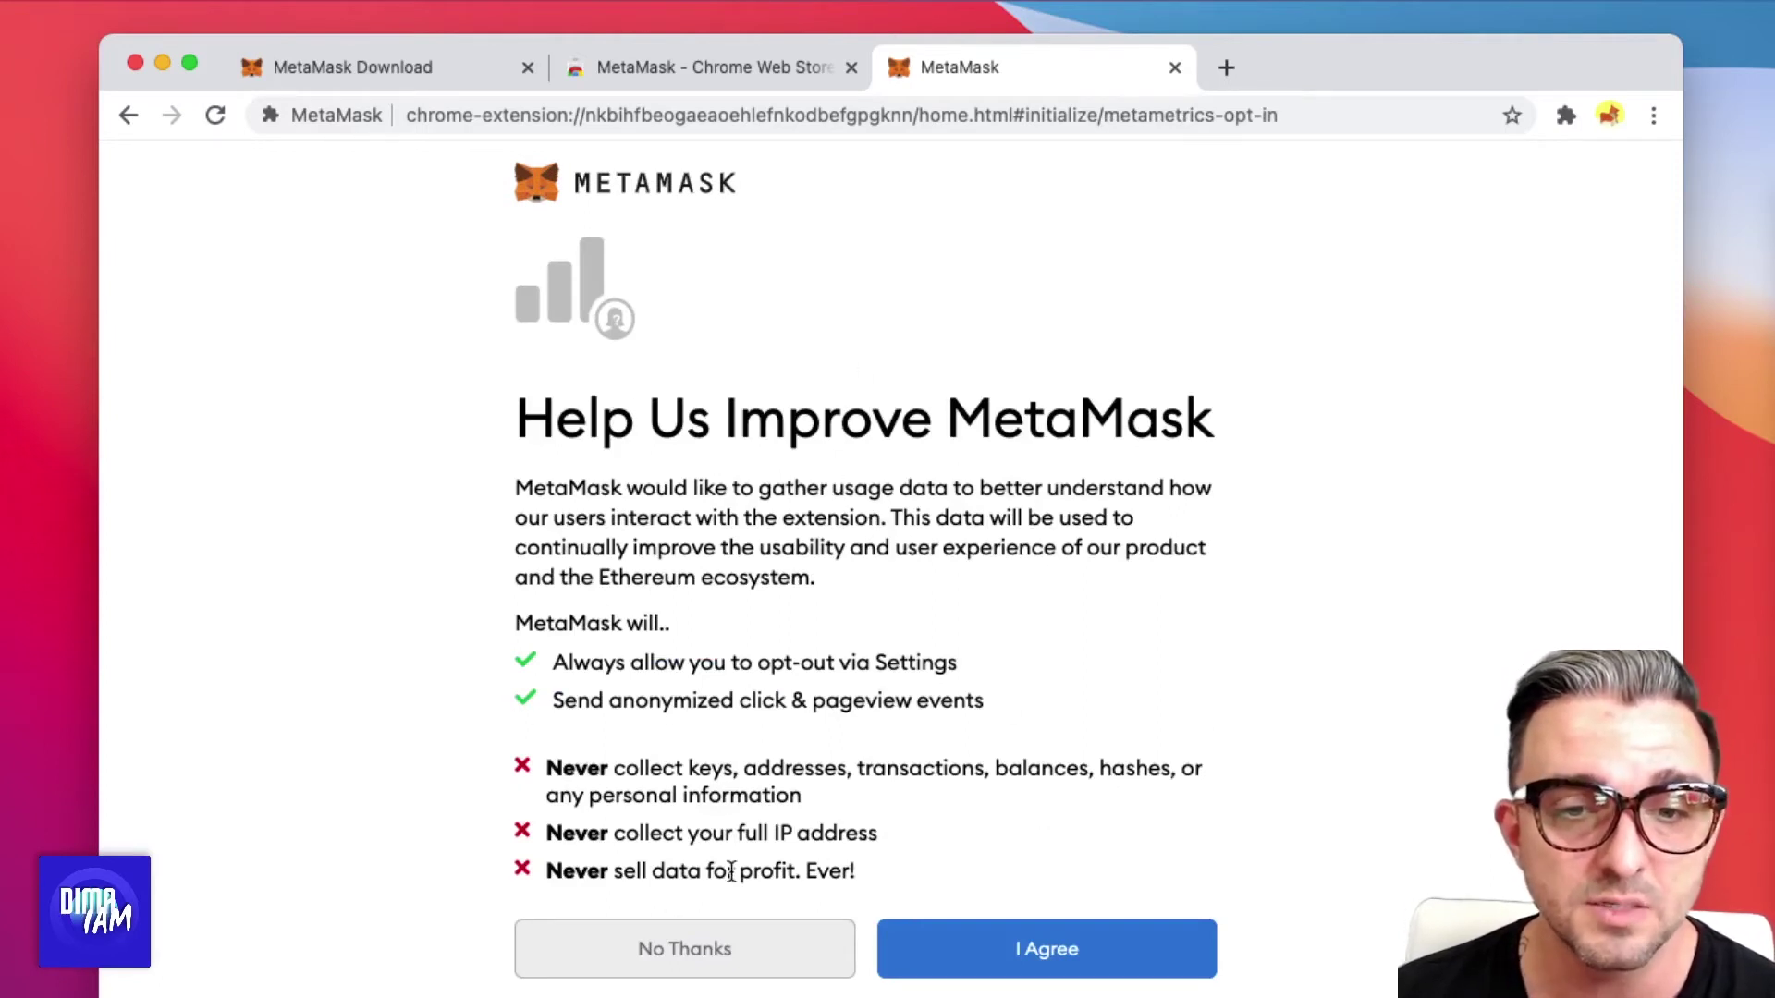
left_click(684, 966)
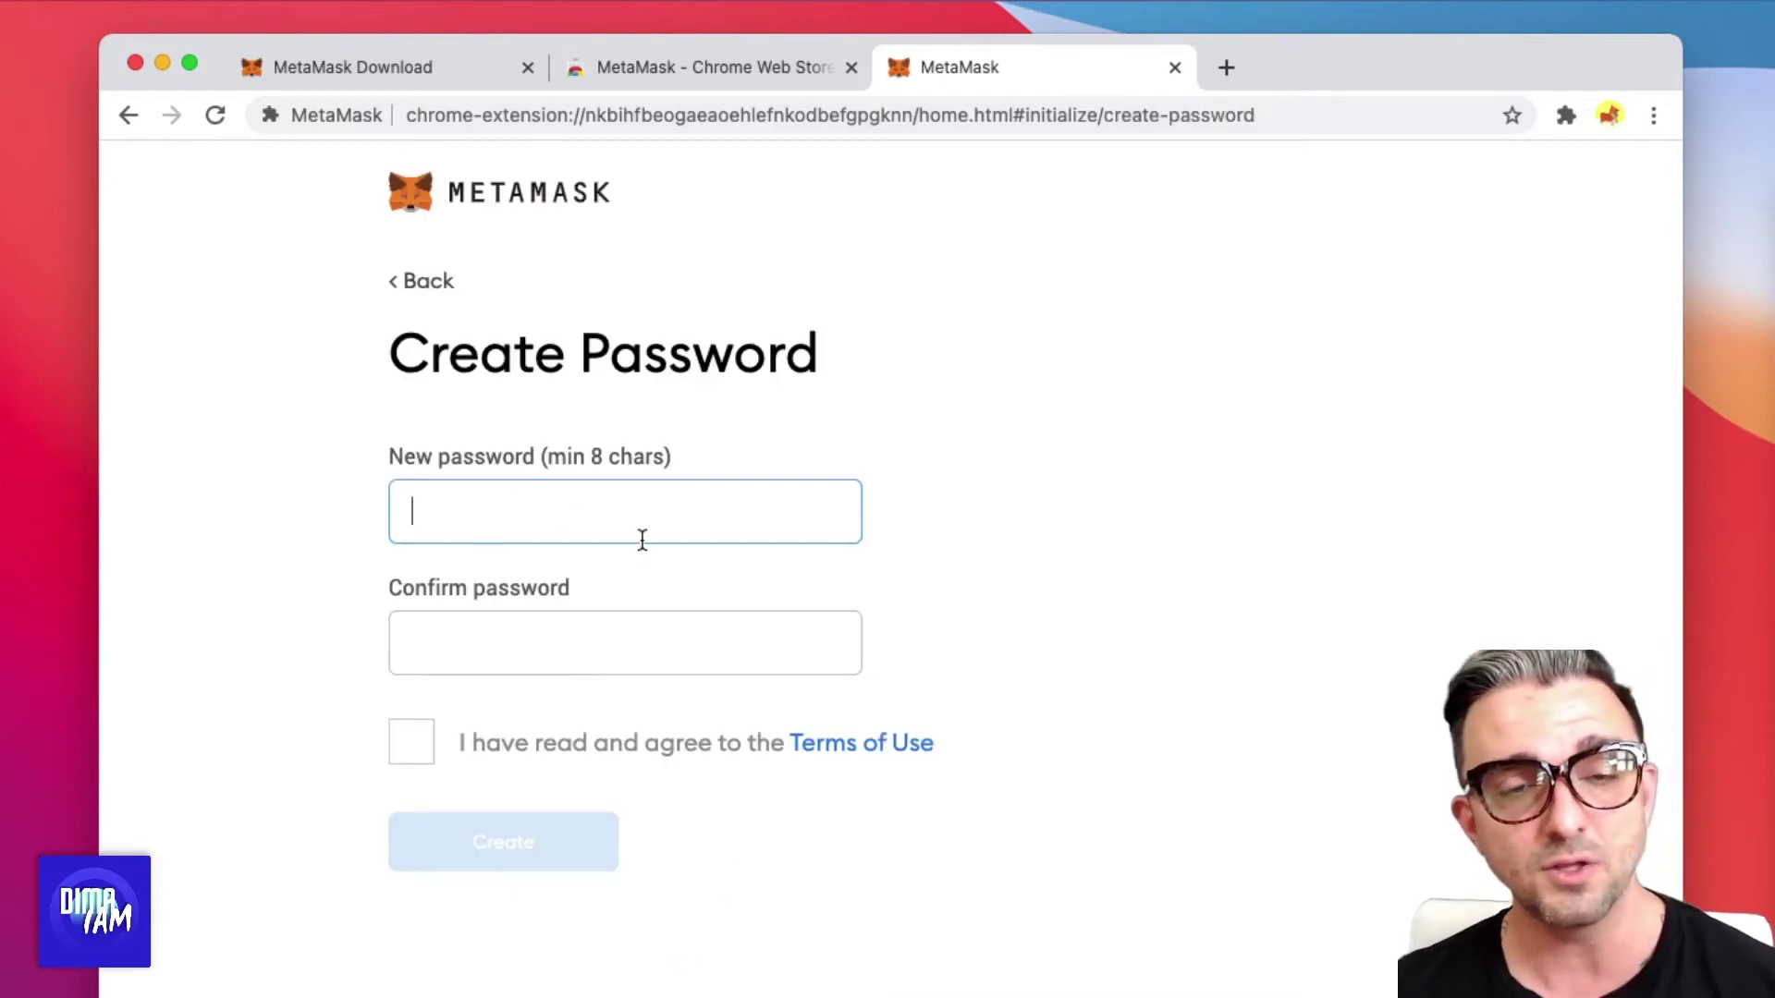
Enter and confirm the new wallet password, agree to the Terms of Use, and create the wallet
type("•••••••")
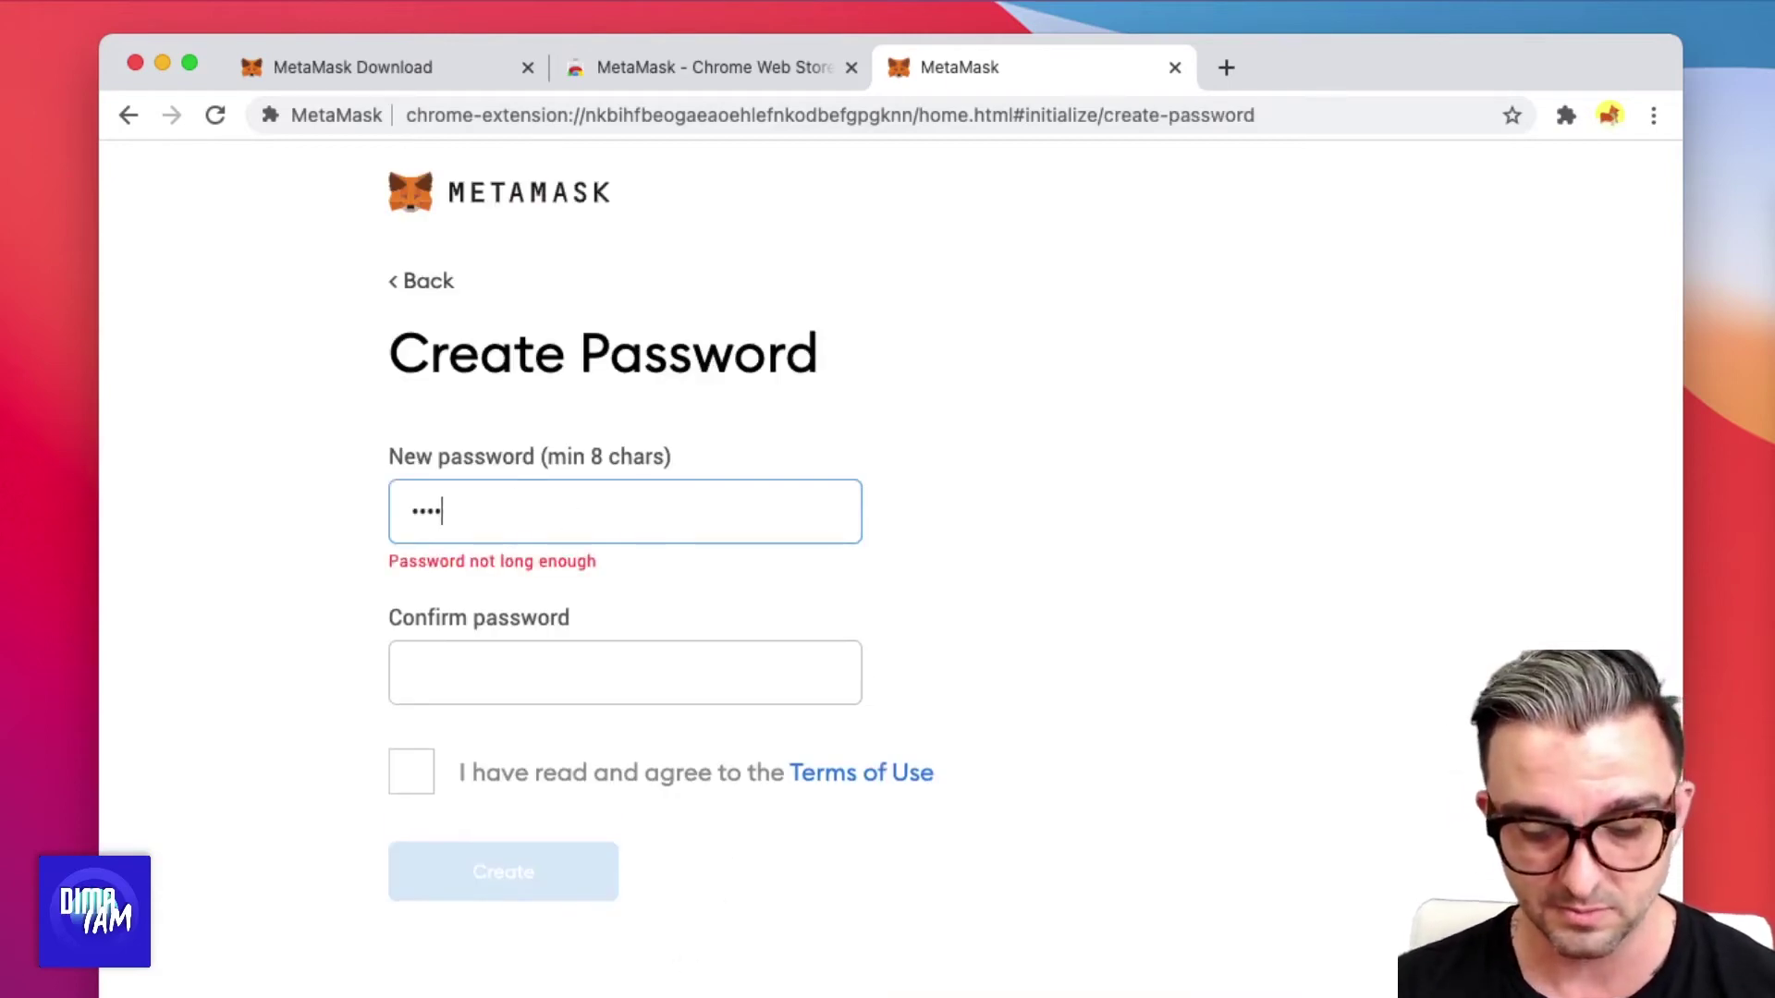
type("••••")
left_click(411, 642)
type("•••••")
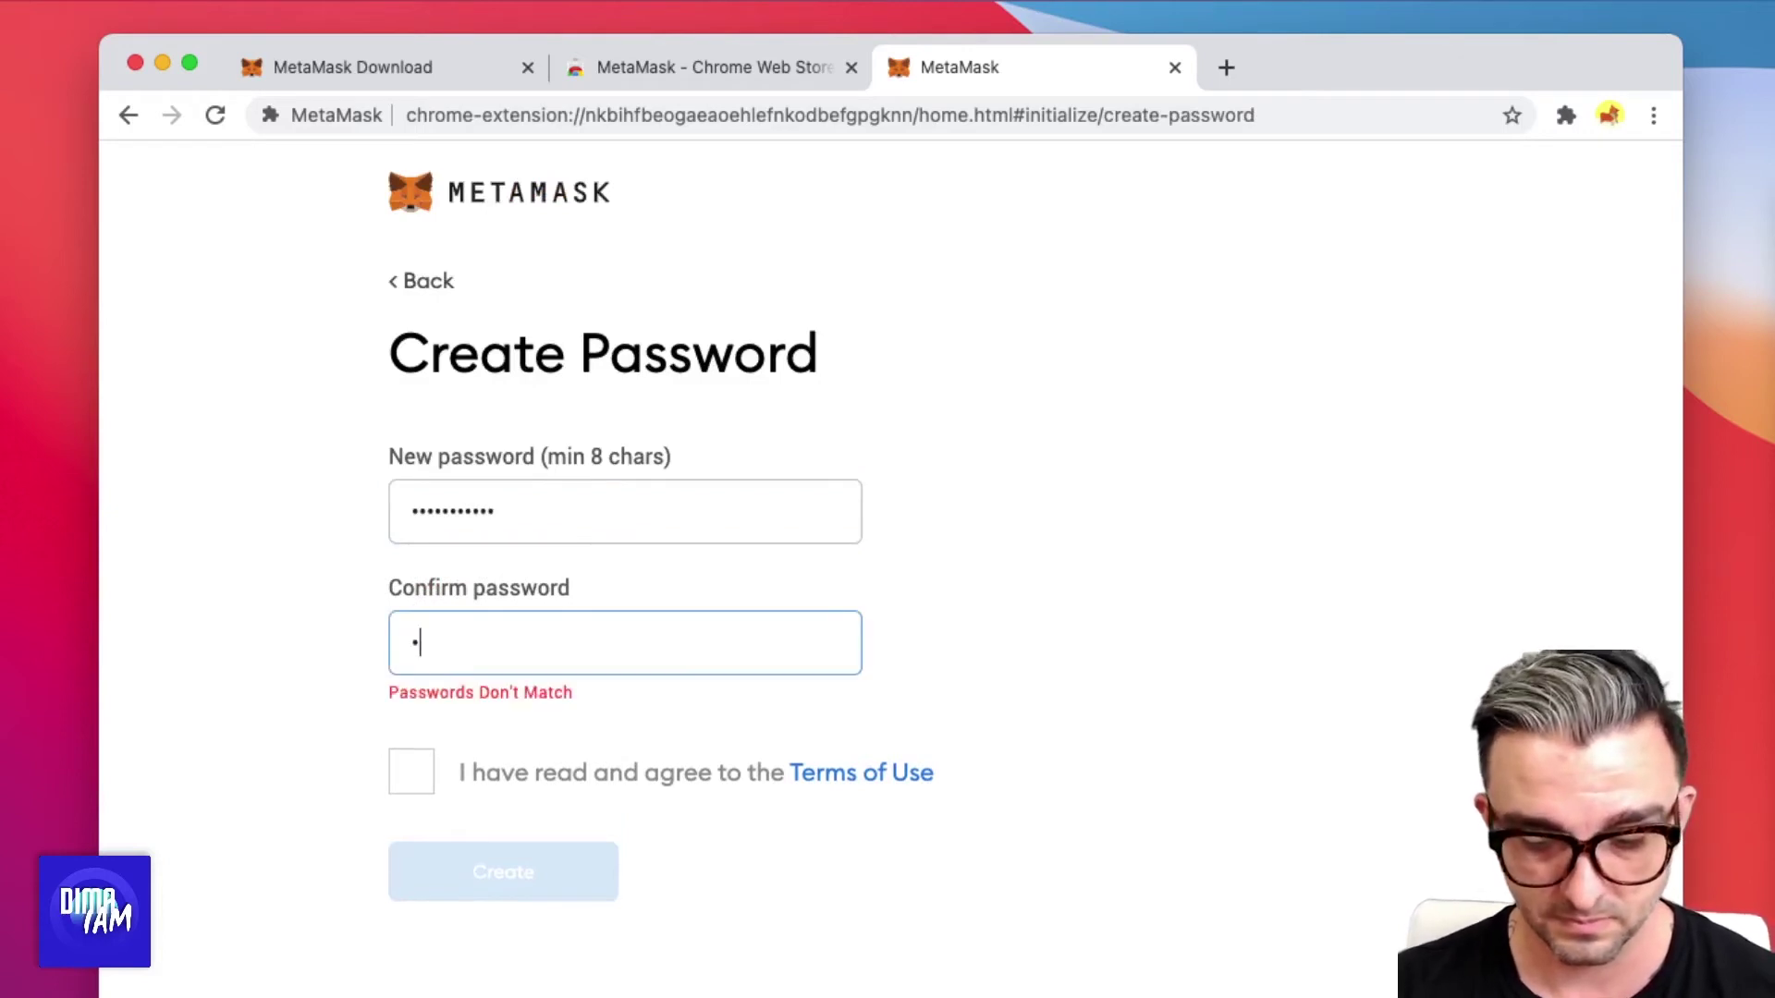
type("••••••")
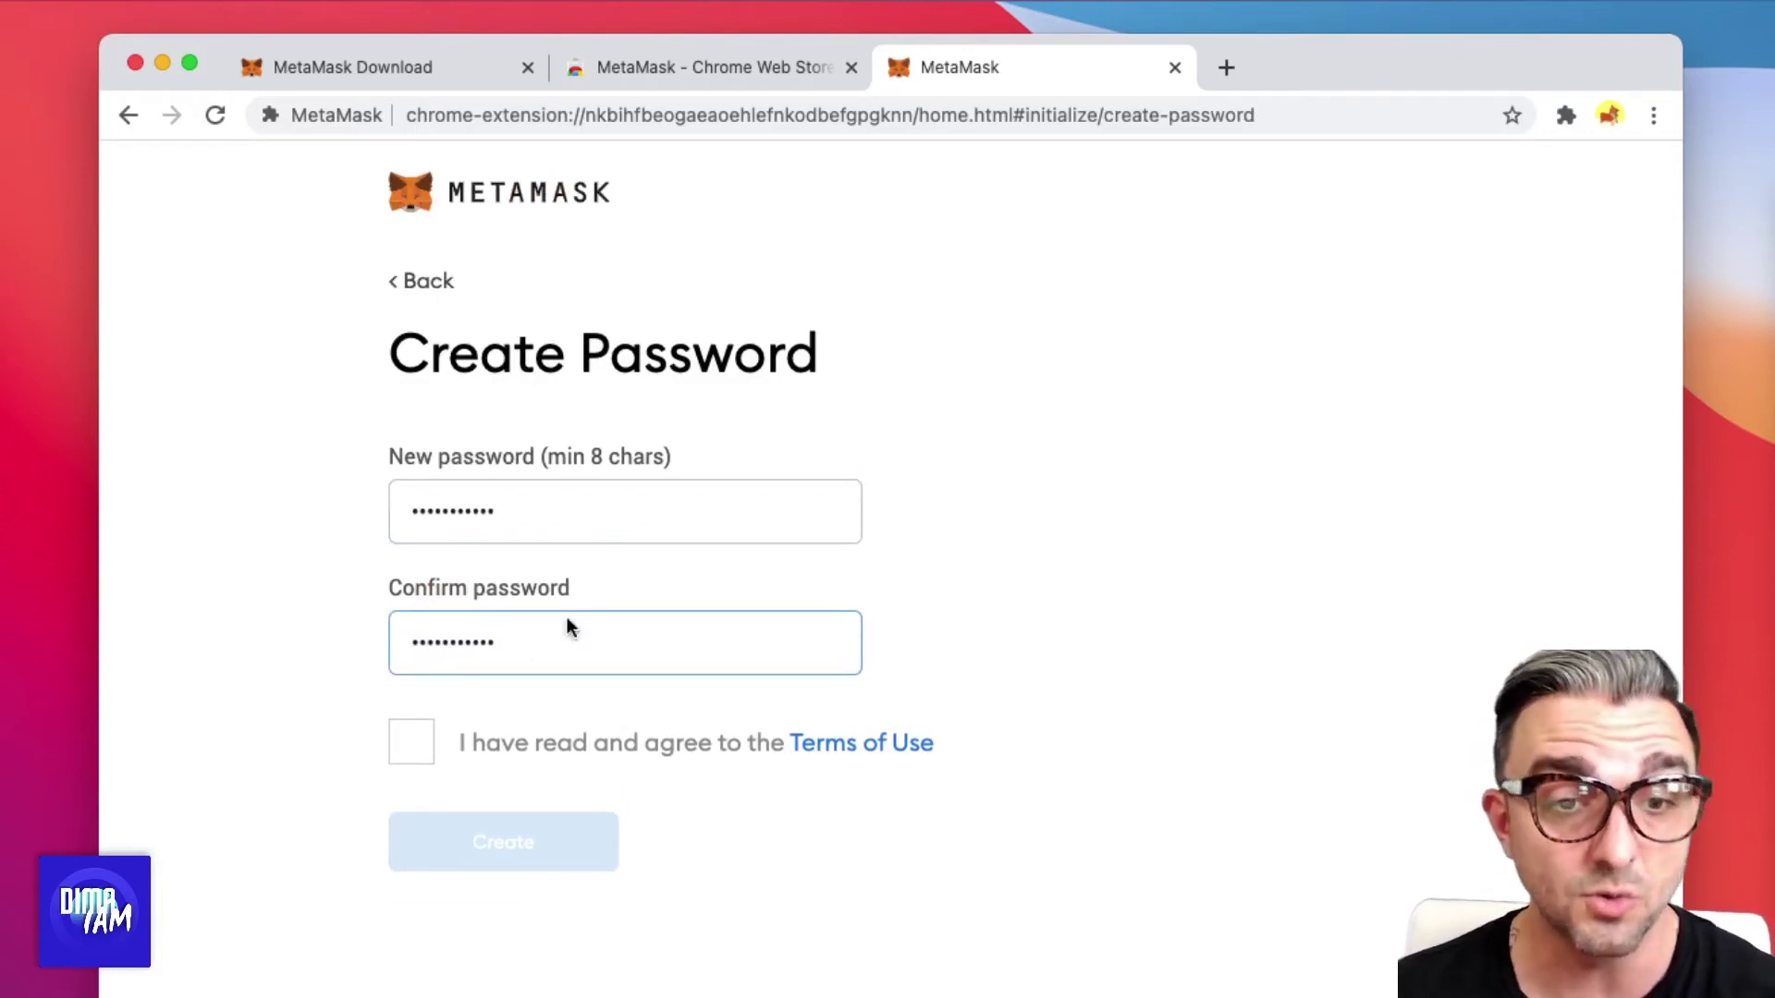
left_click(412, 742)
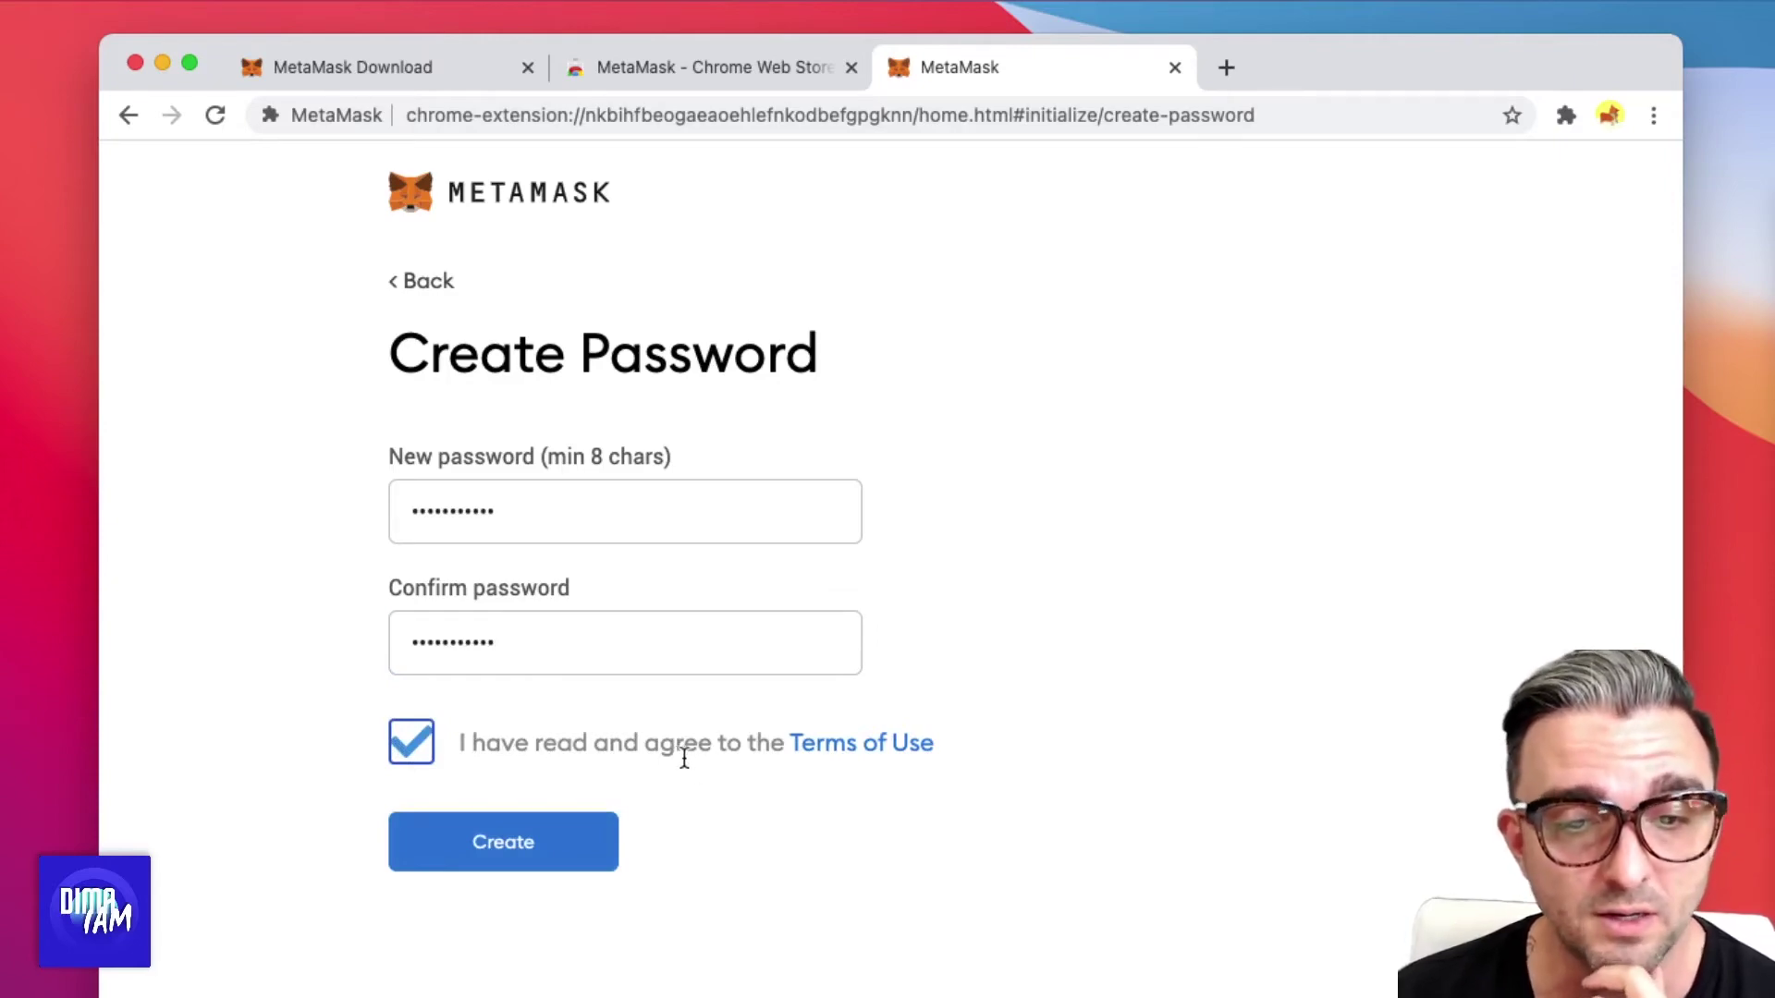
left_click(541, 839)
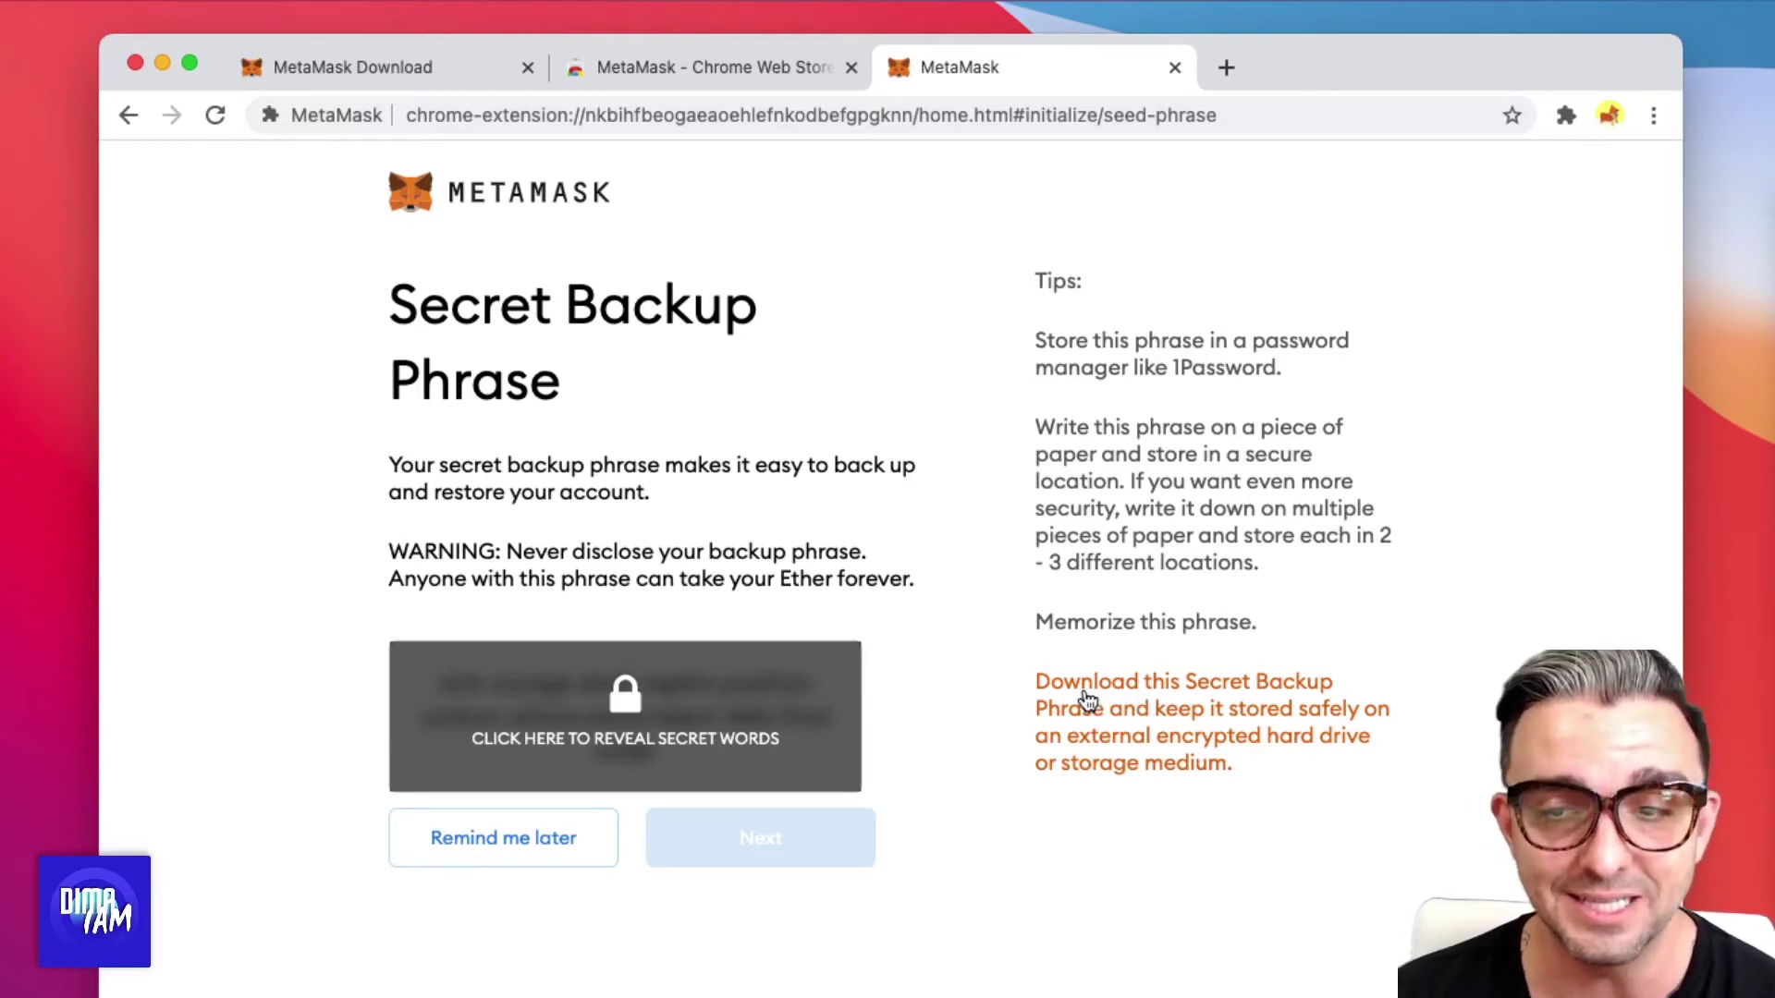
Postpone the secret backup phrase with a later reminder and dismiss the token swapping announcement
left_click(476, 835)
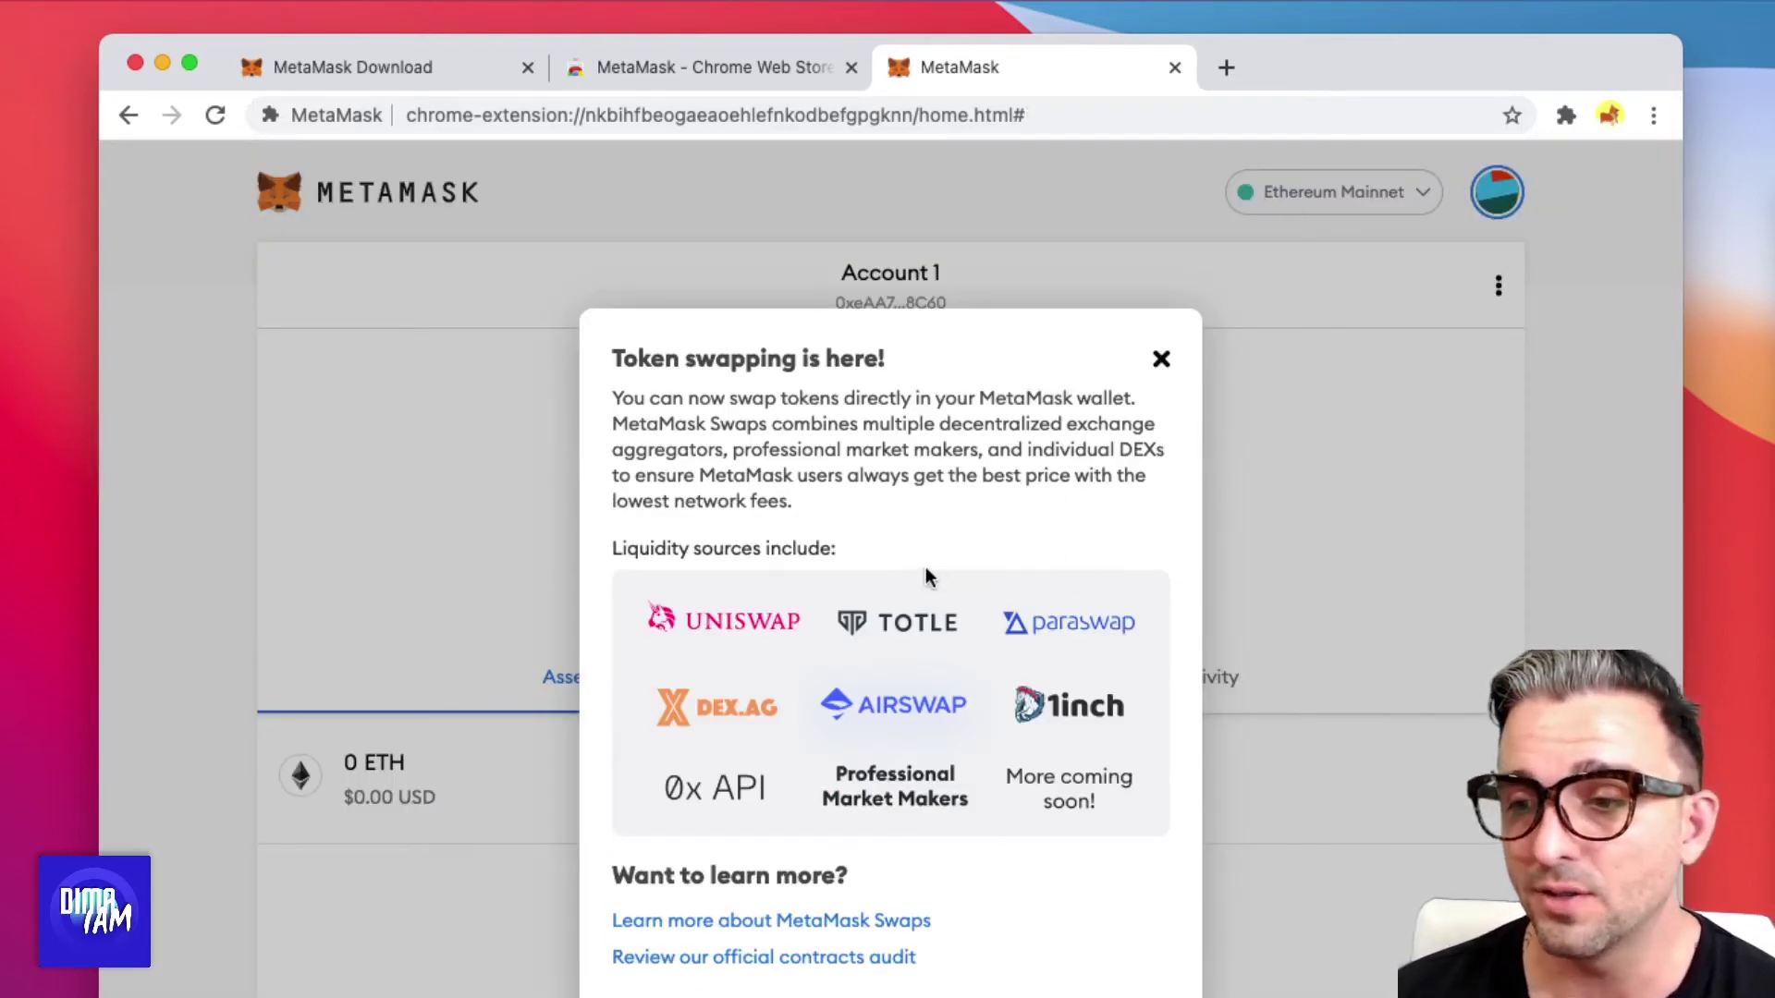
left_click(1158, 362)
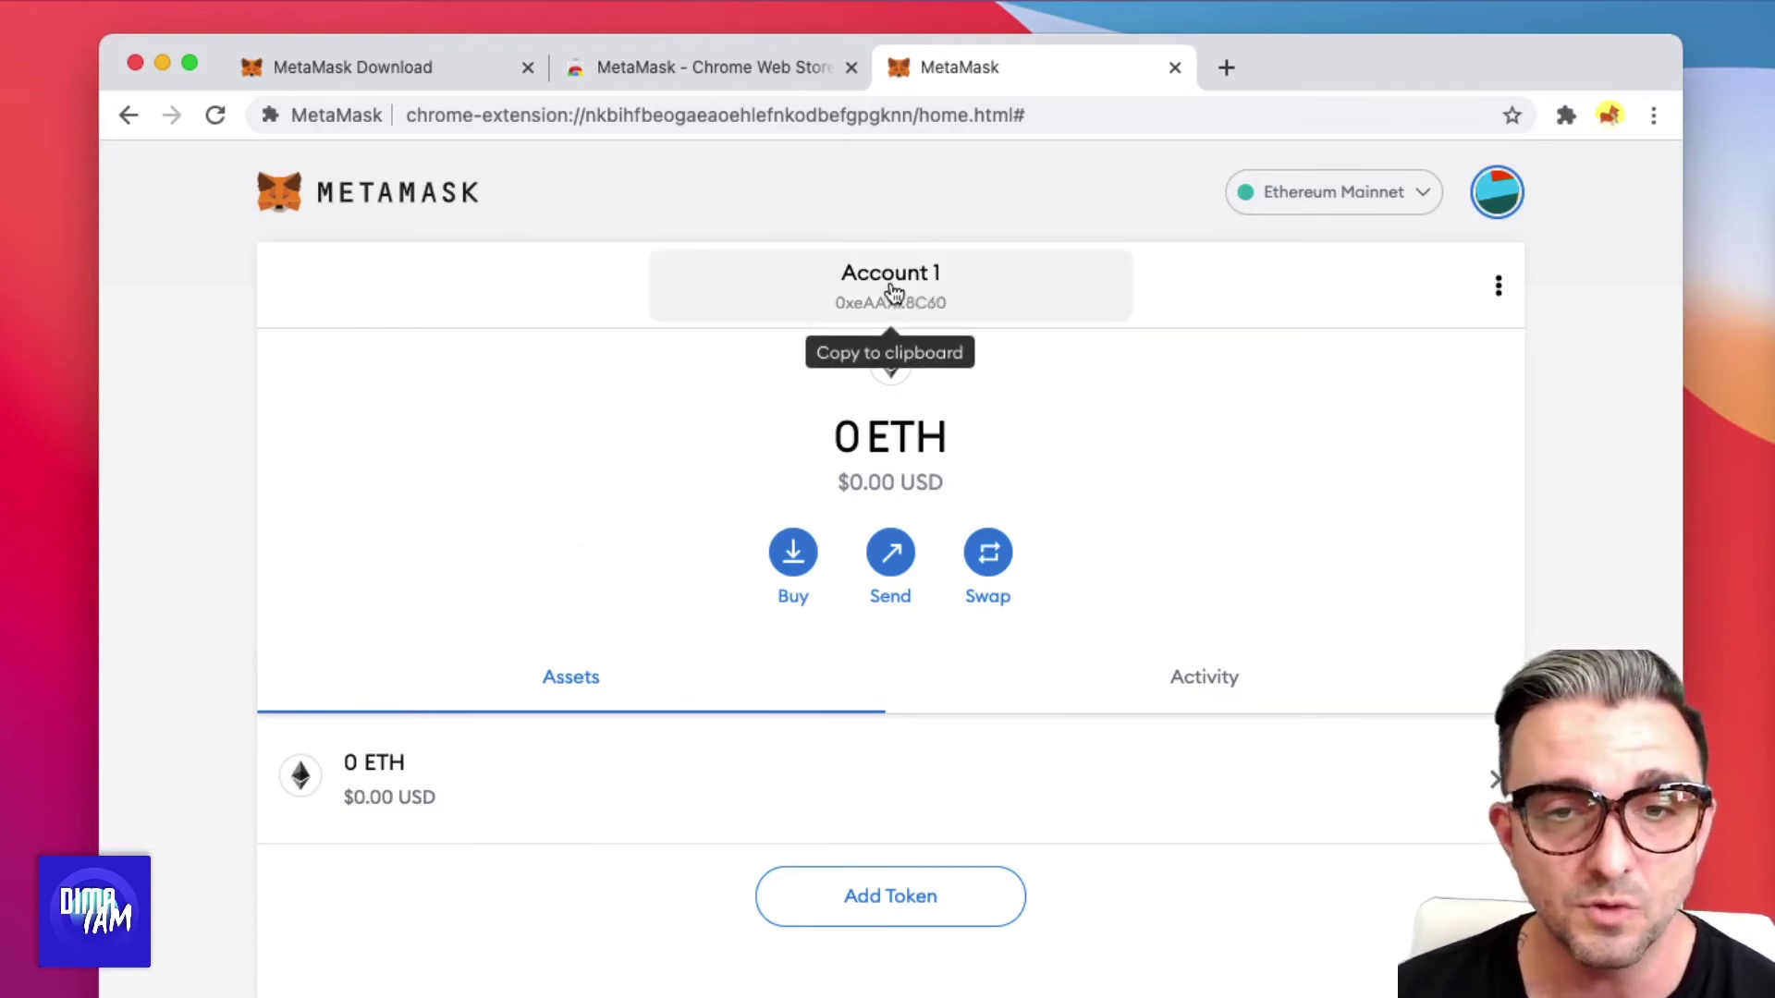
Copy the Account 1 address and open the account's QR code and address for directly depositing Ether
left_click(922, 284)
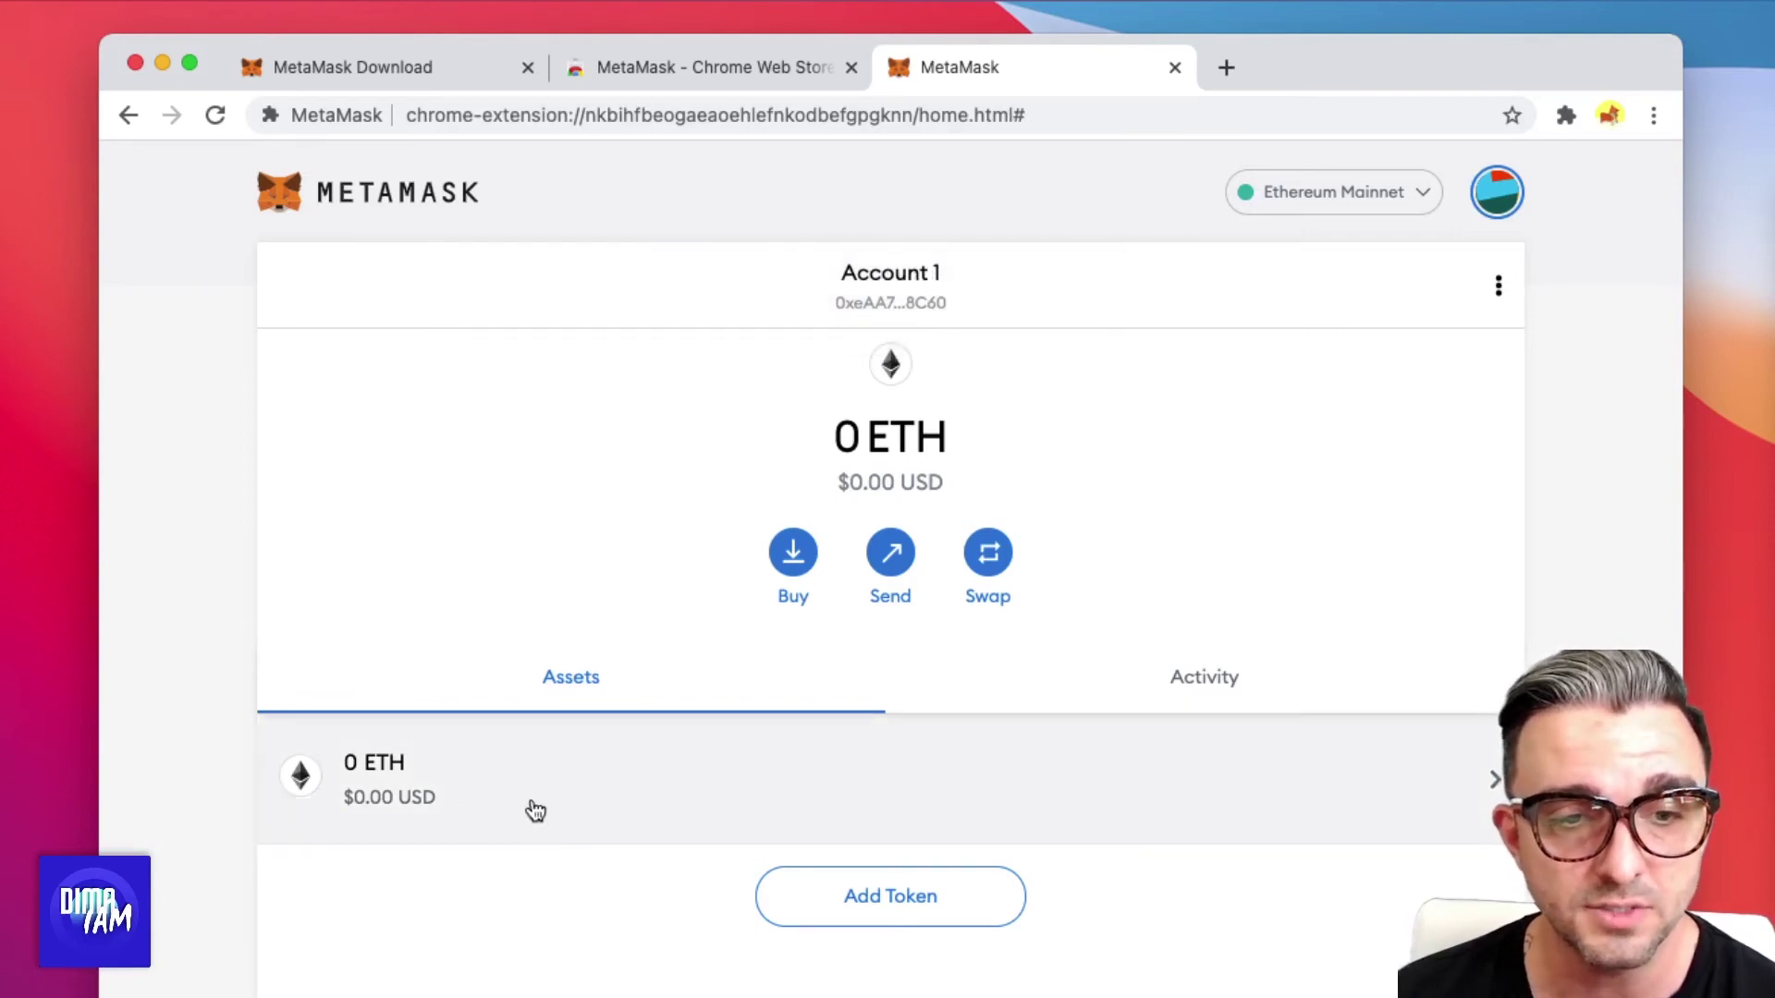
left_click(814, 821)
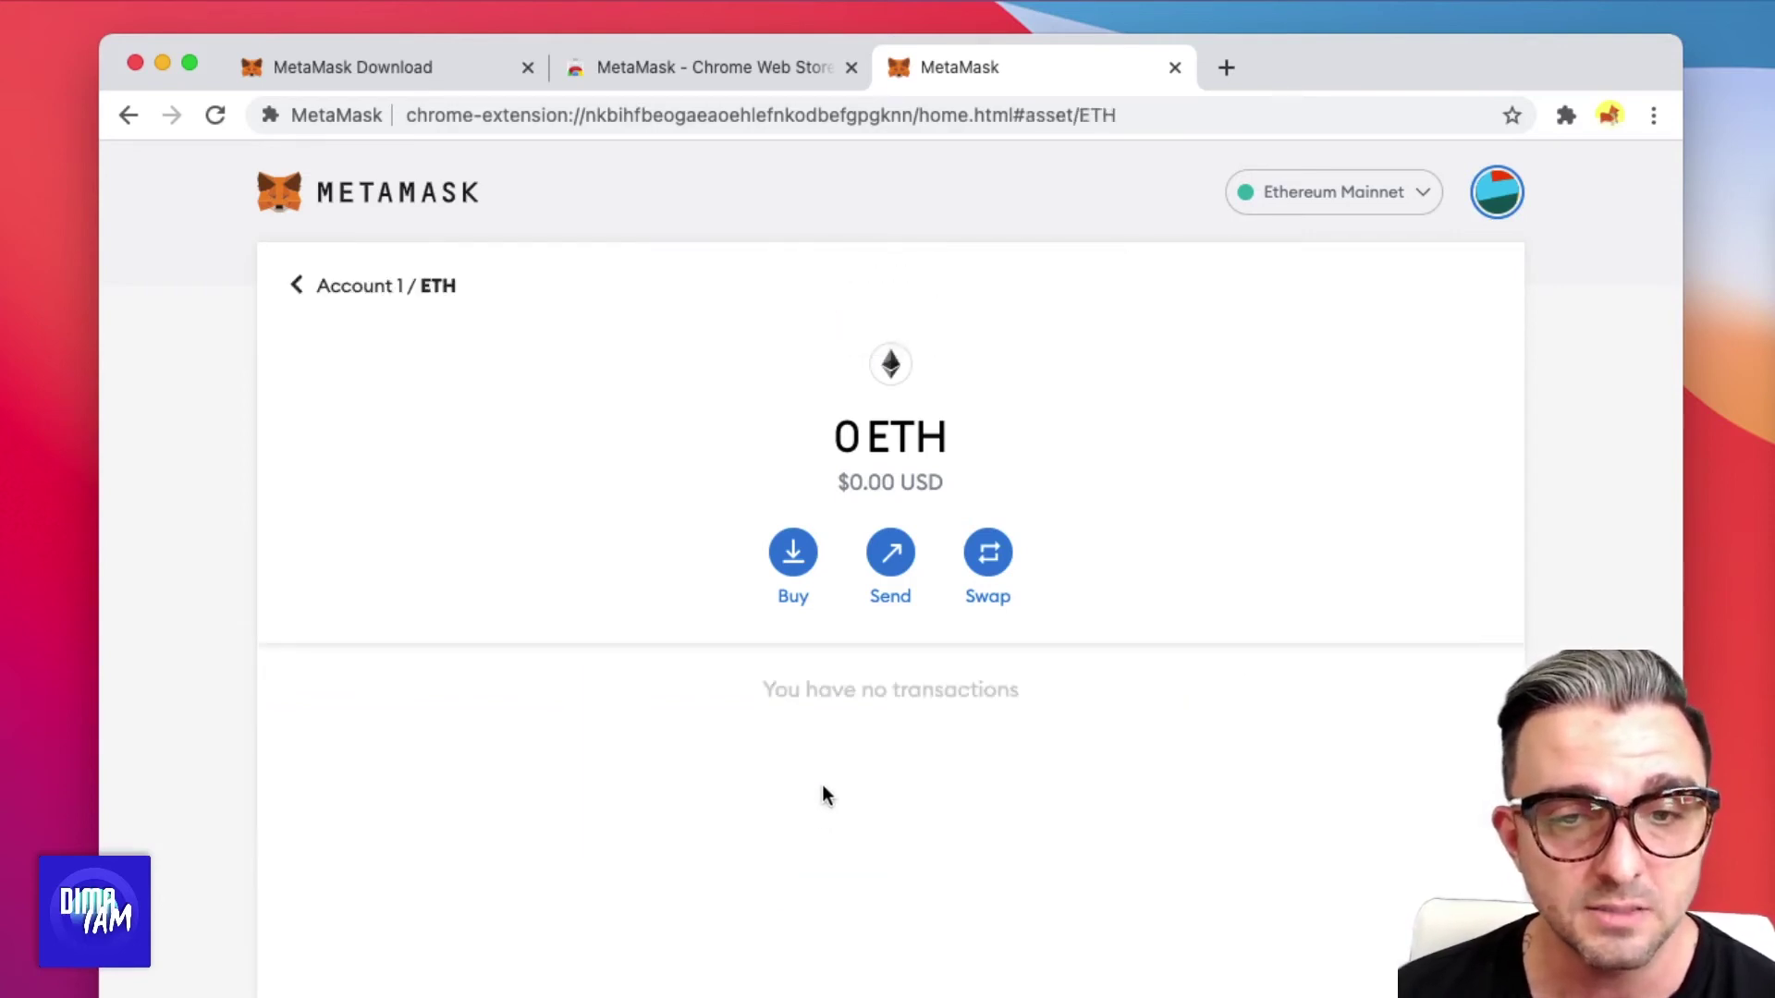
left_click(795, 566)
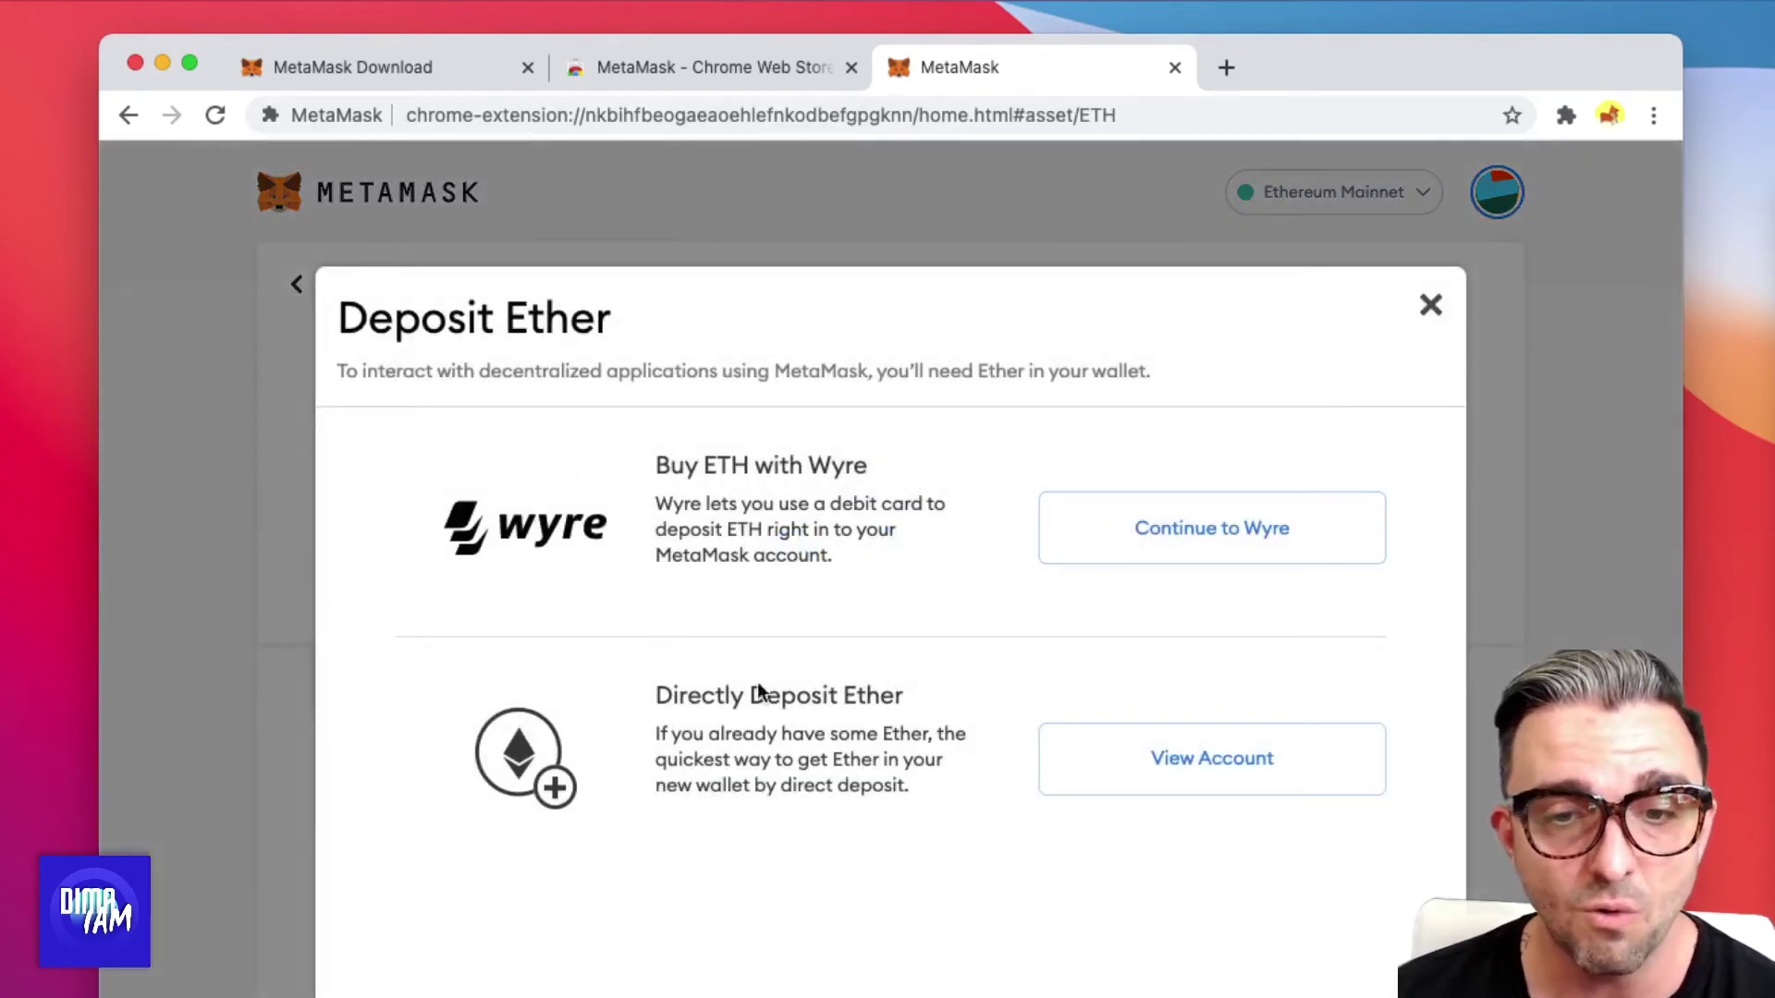
left_click(1169, 773)
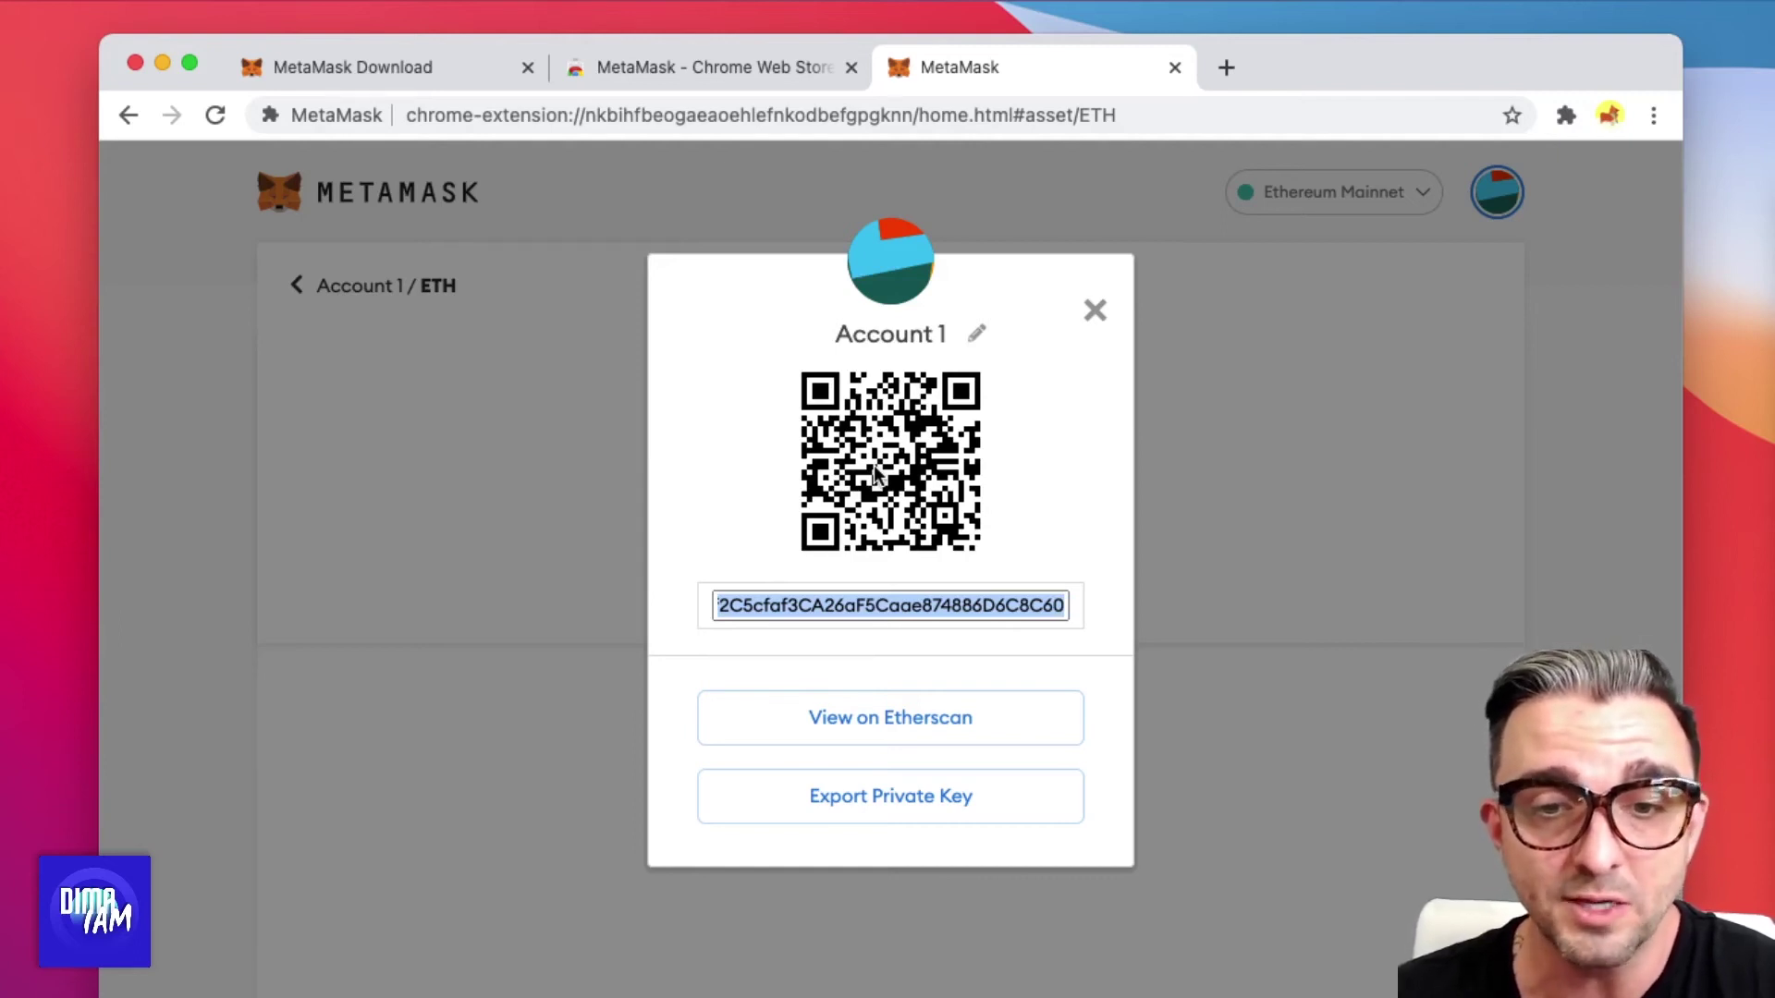
Examine the full Account 1 deposit address, close the account details, and return to the account overview
left_click_drag(851, 604, 678, 606)
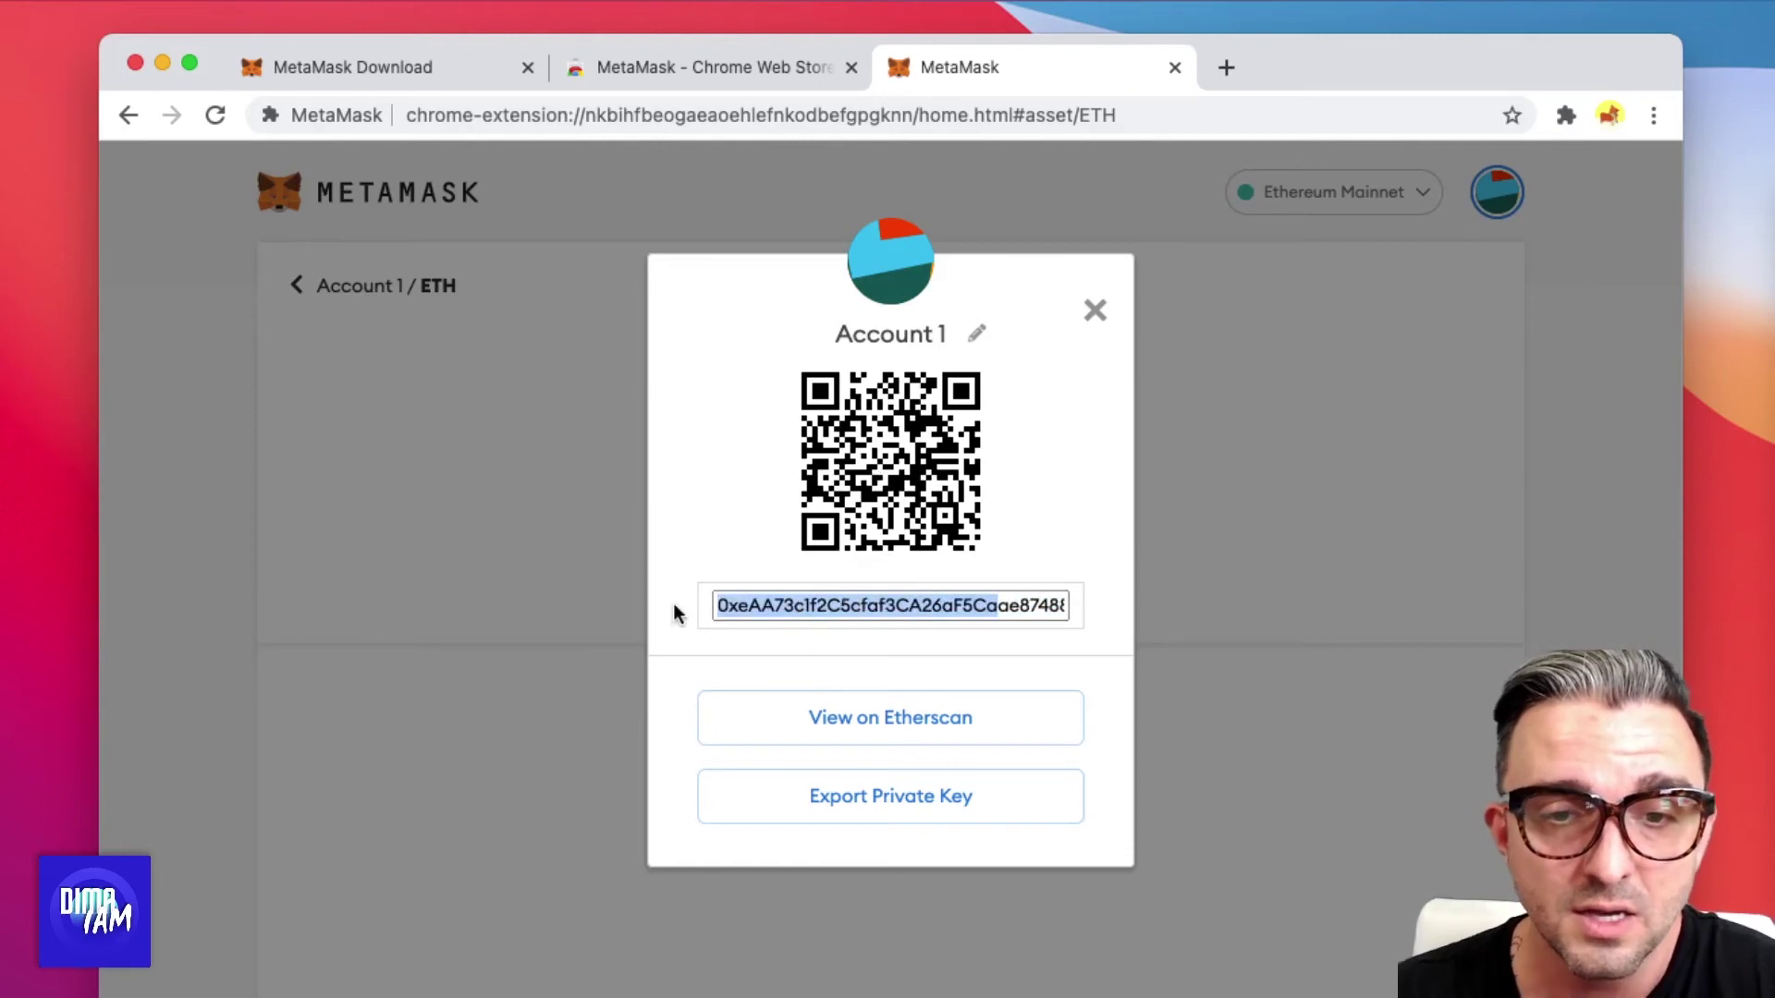
left_click_drag(806, 610, 980, 607)
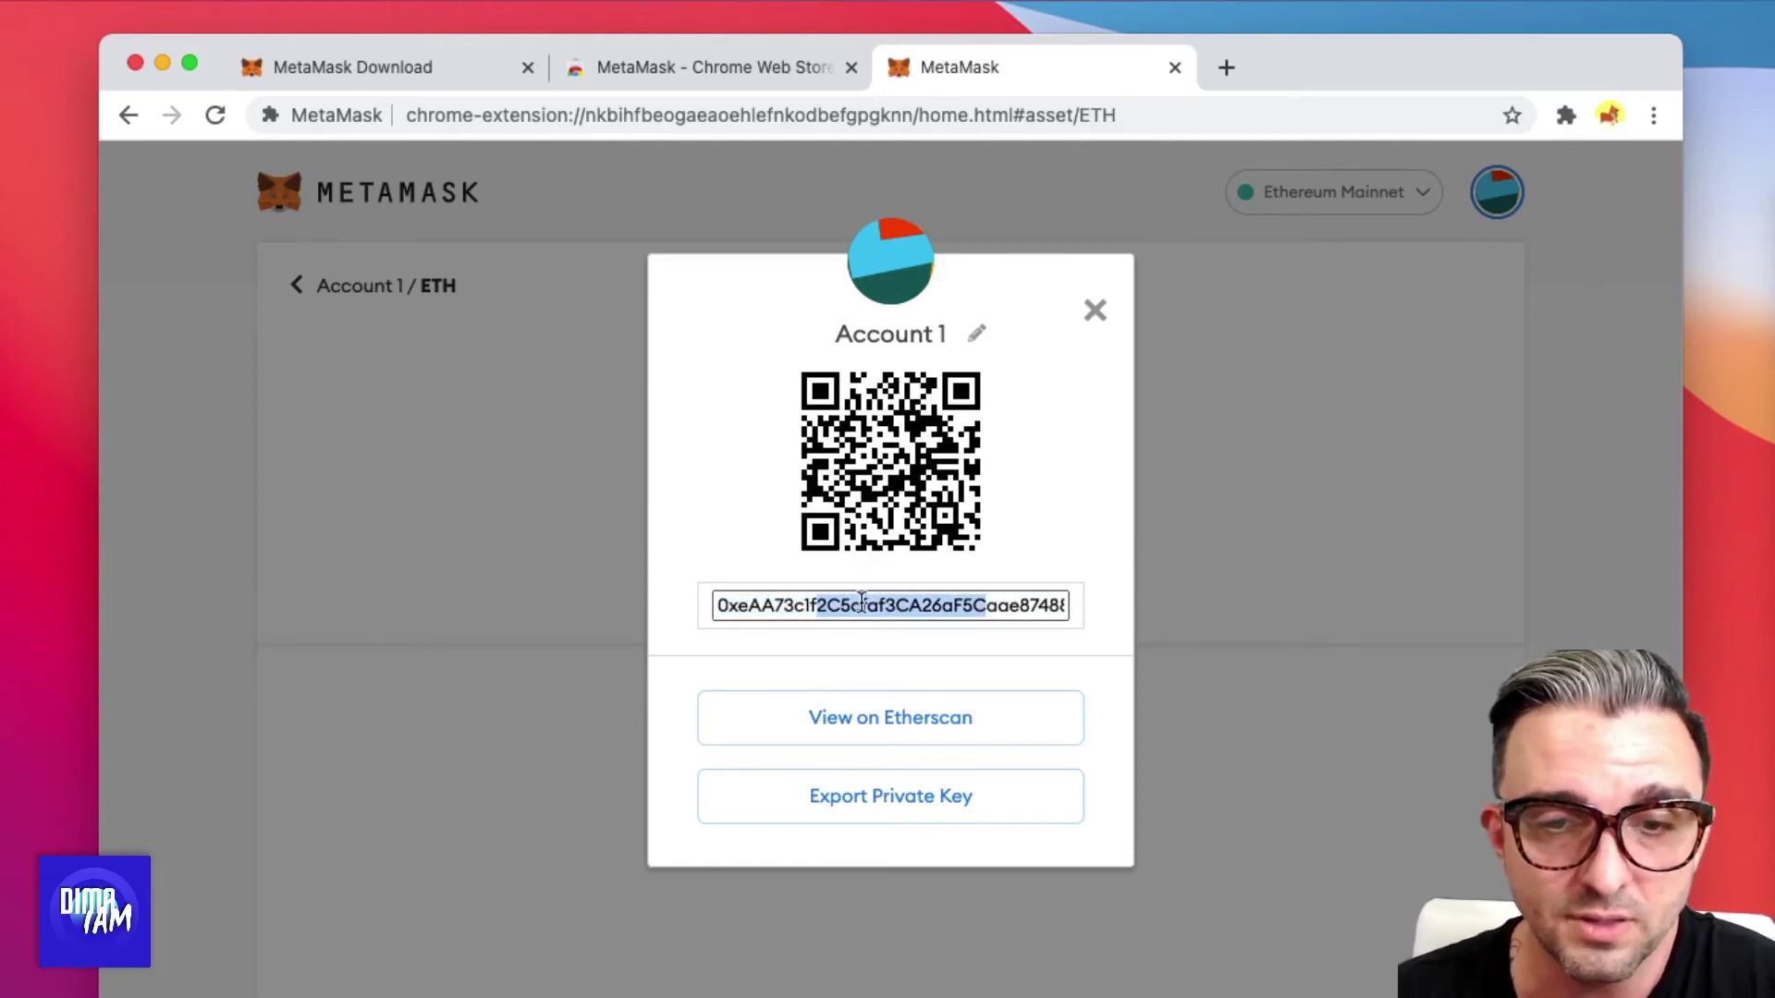
left_click(834, 606)
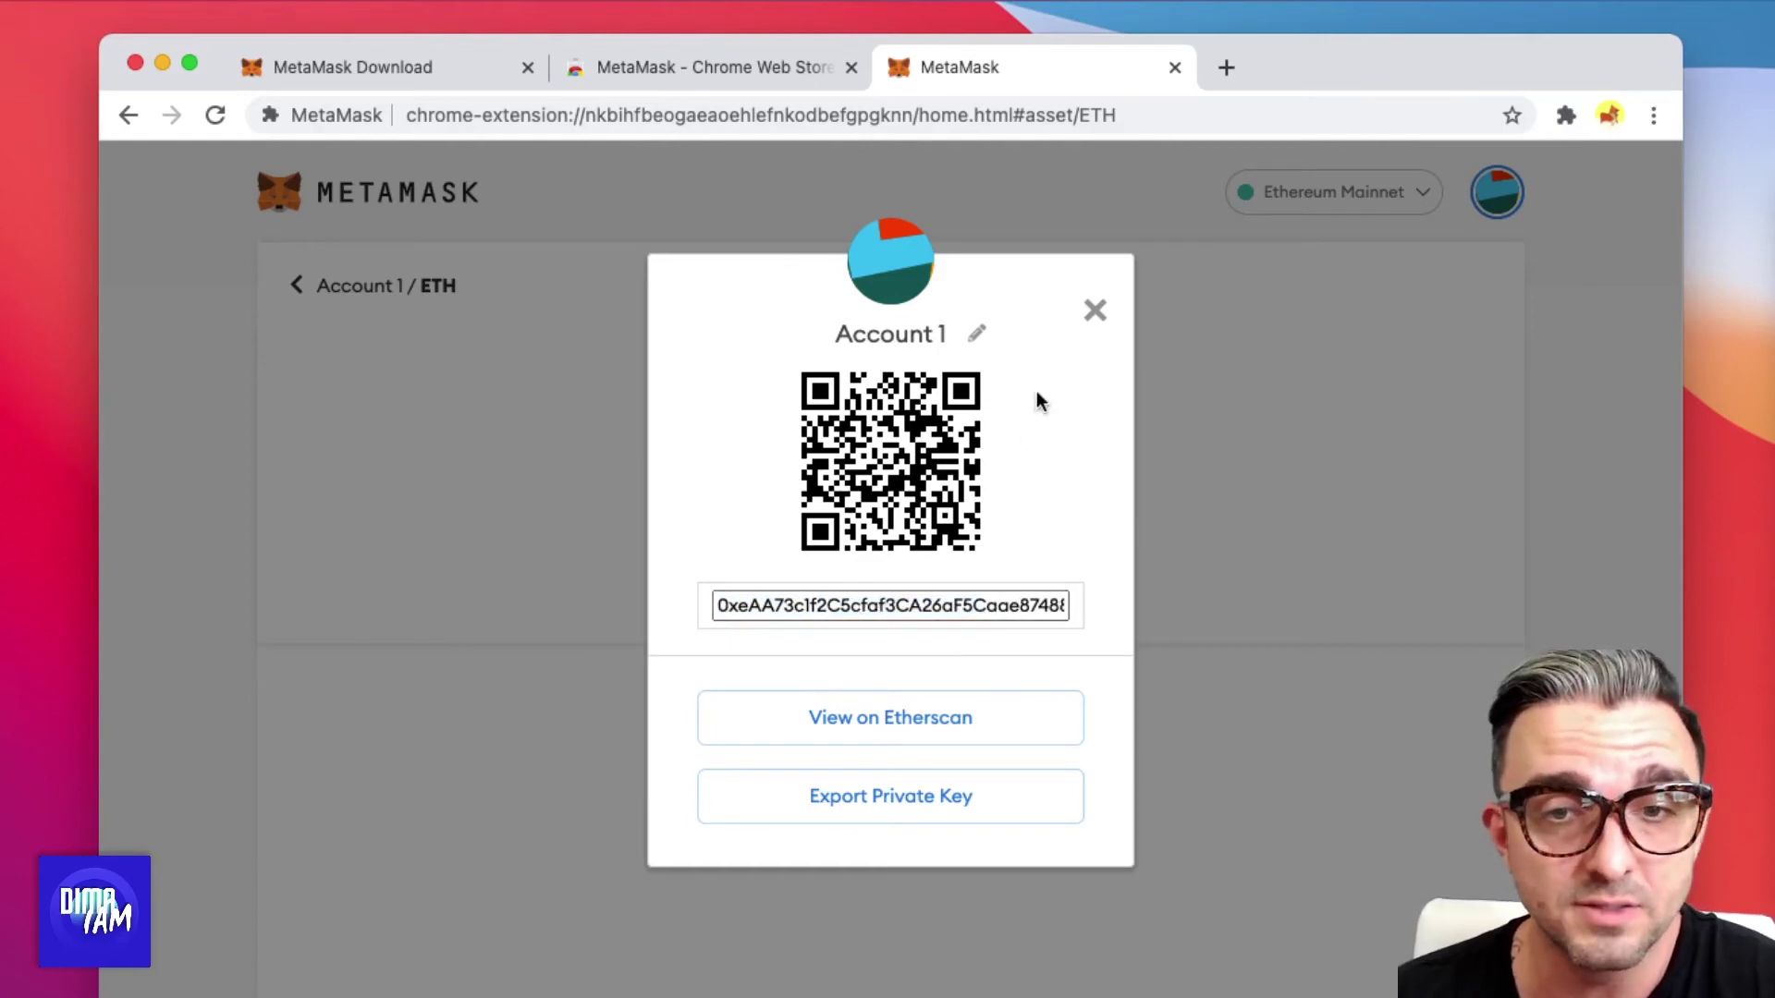
left_click(1093, 311)
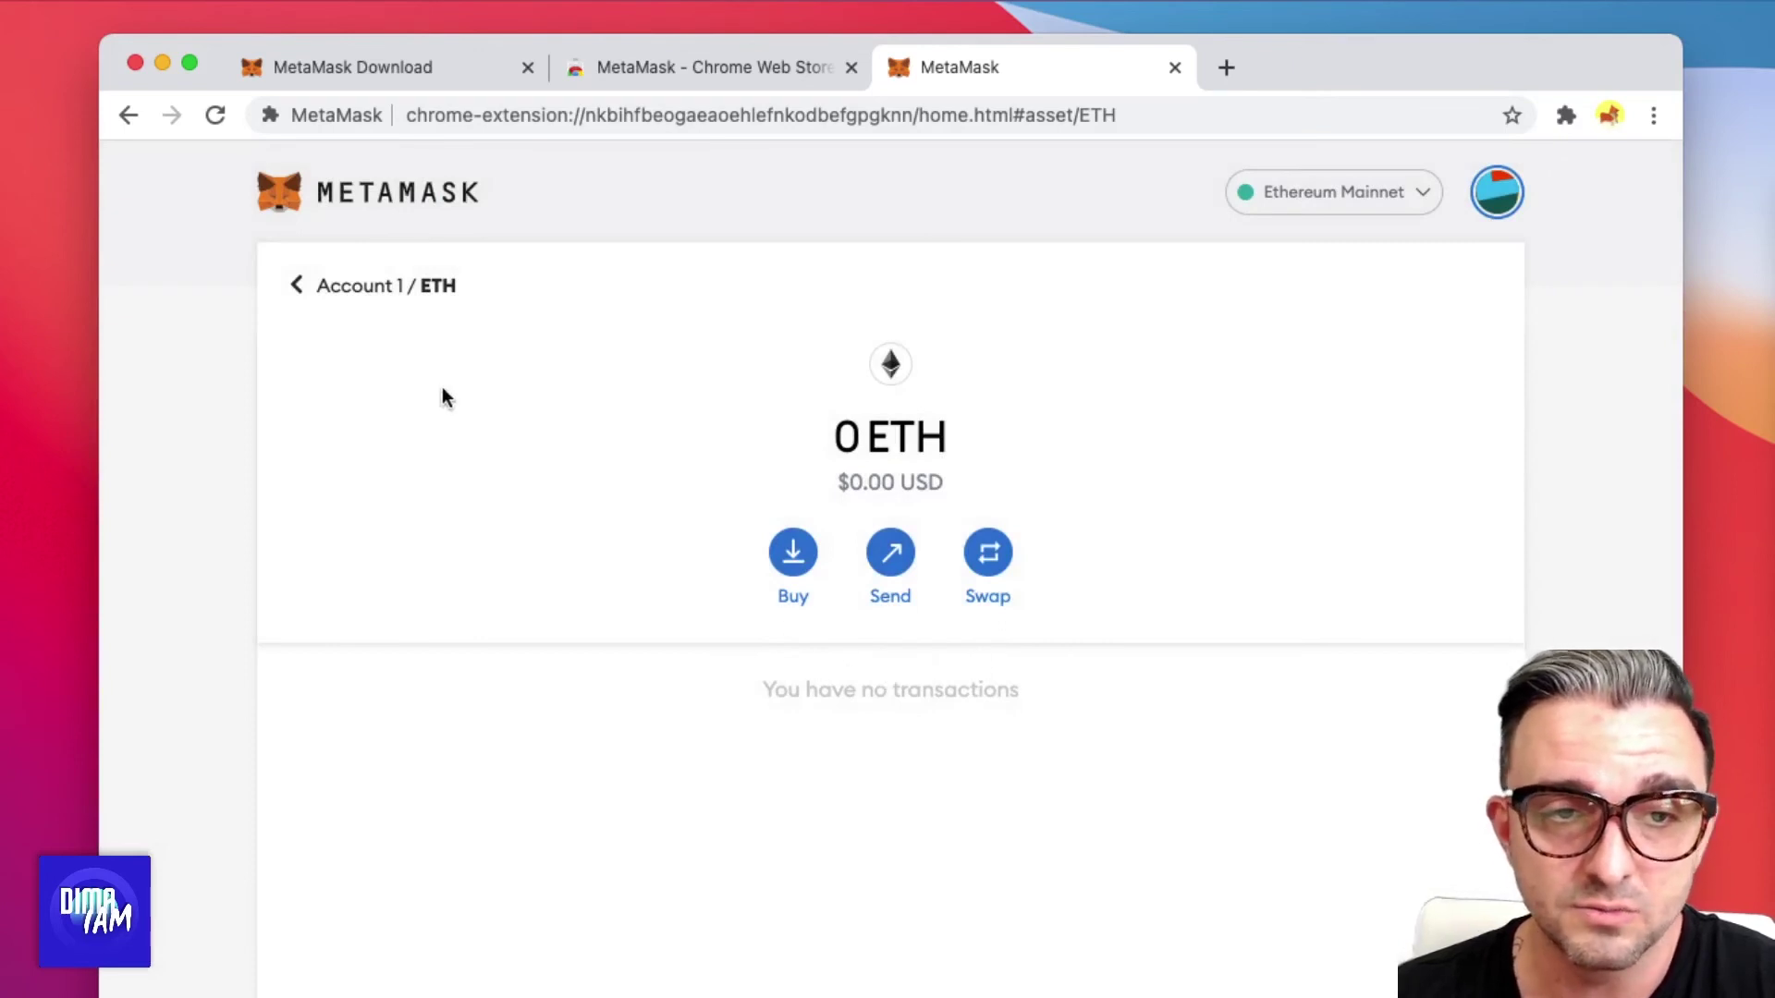
left_click(294, 288)
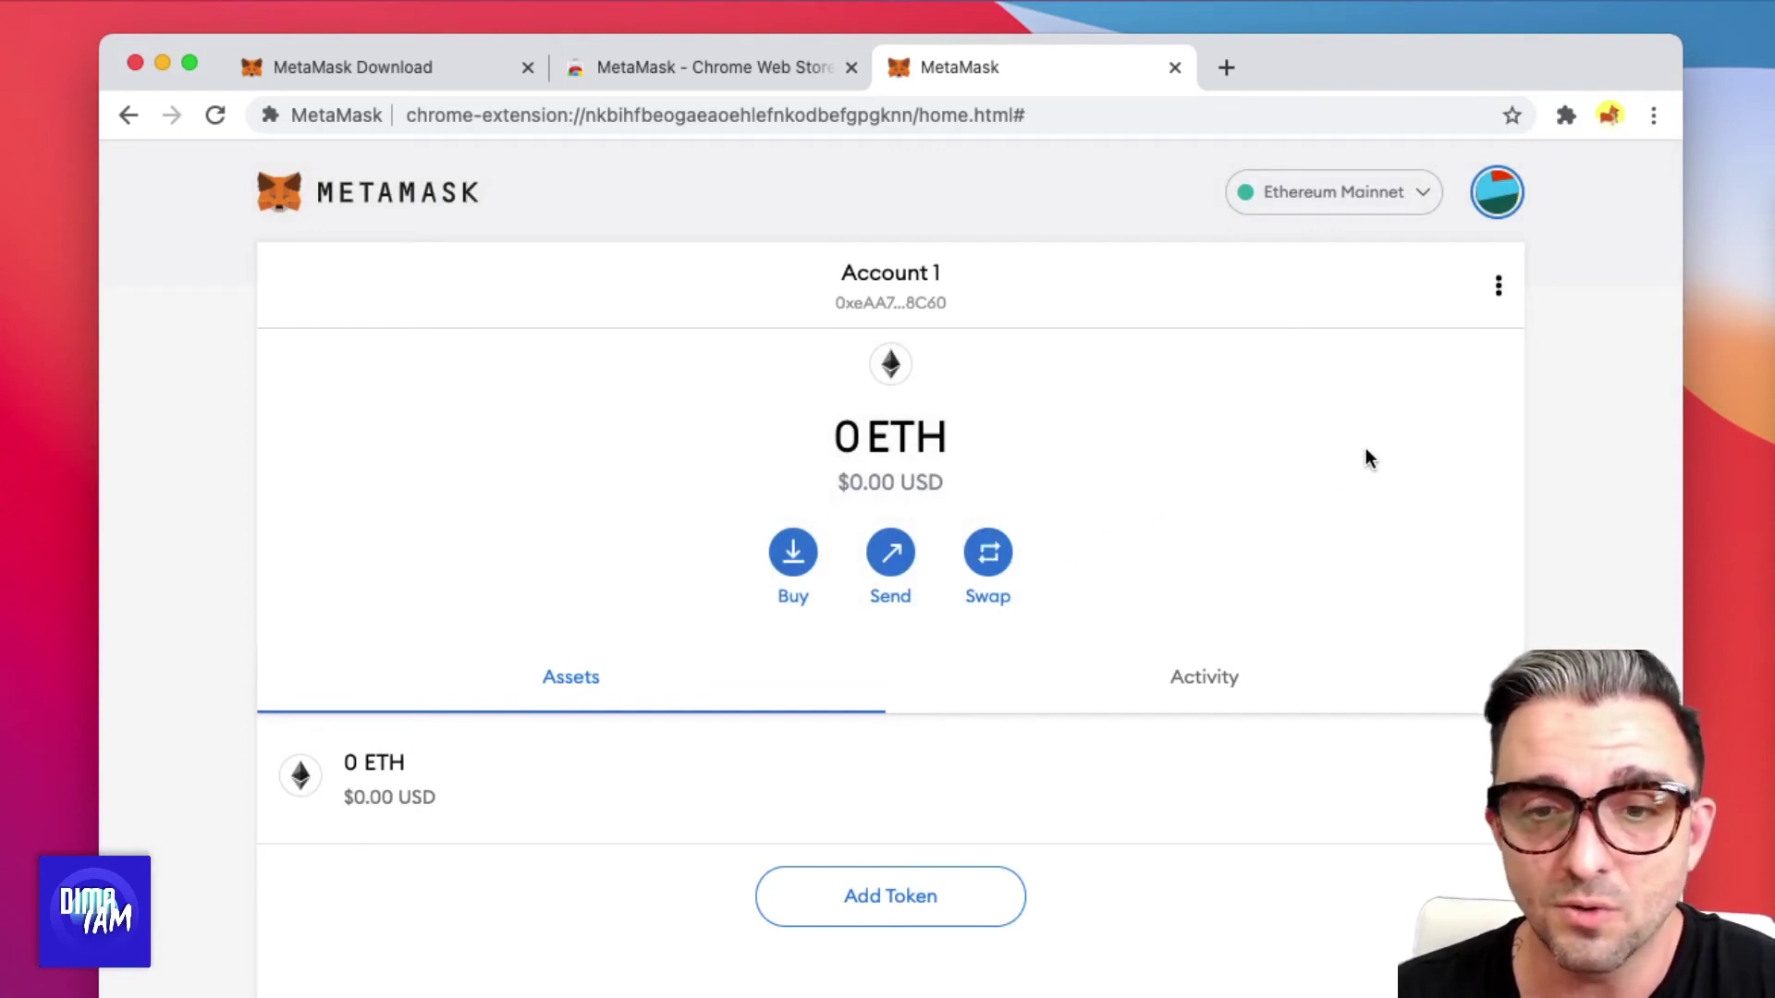
Pin the MetaMask extension to the Chrome toolbar and close the extensions list
left_click(1564, 117)
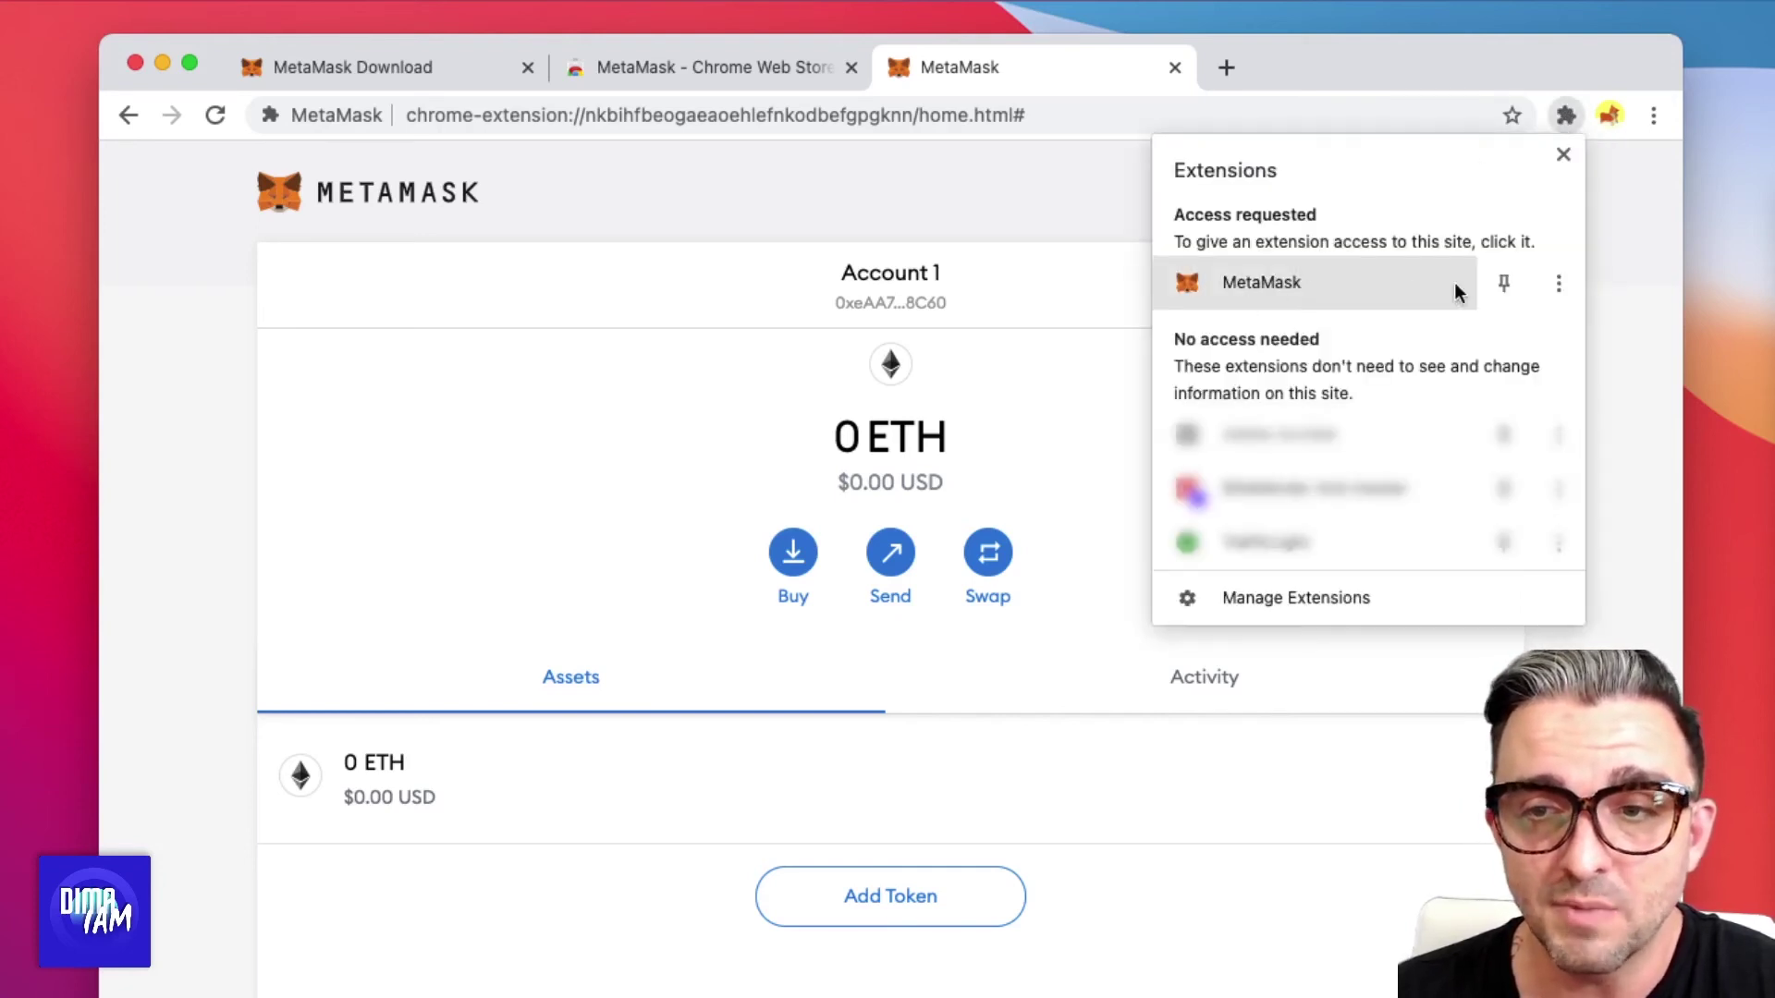
left_click(1504, 284)
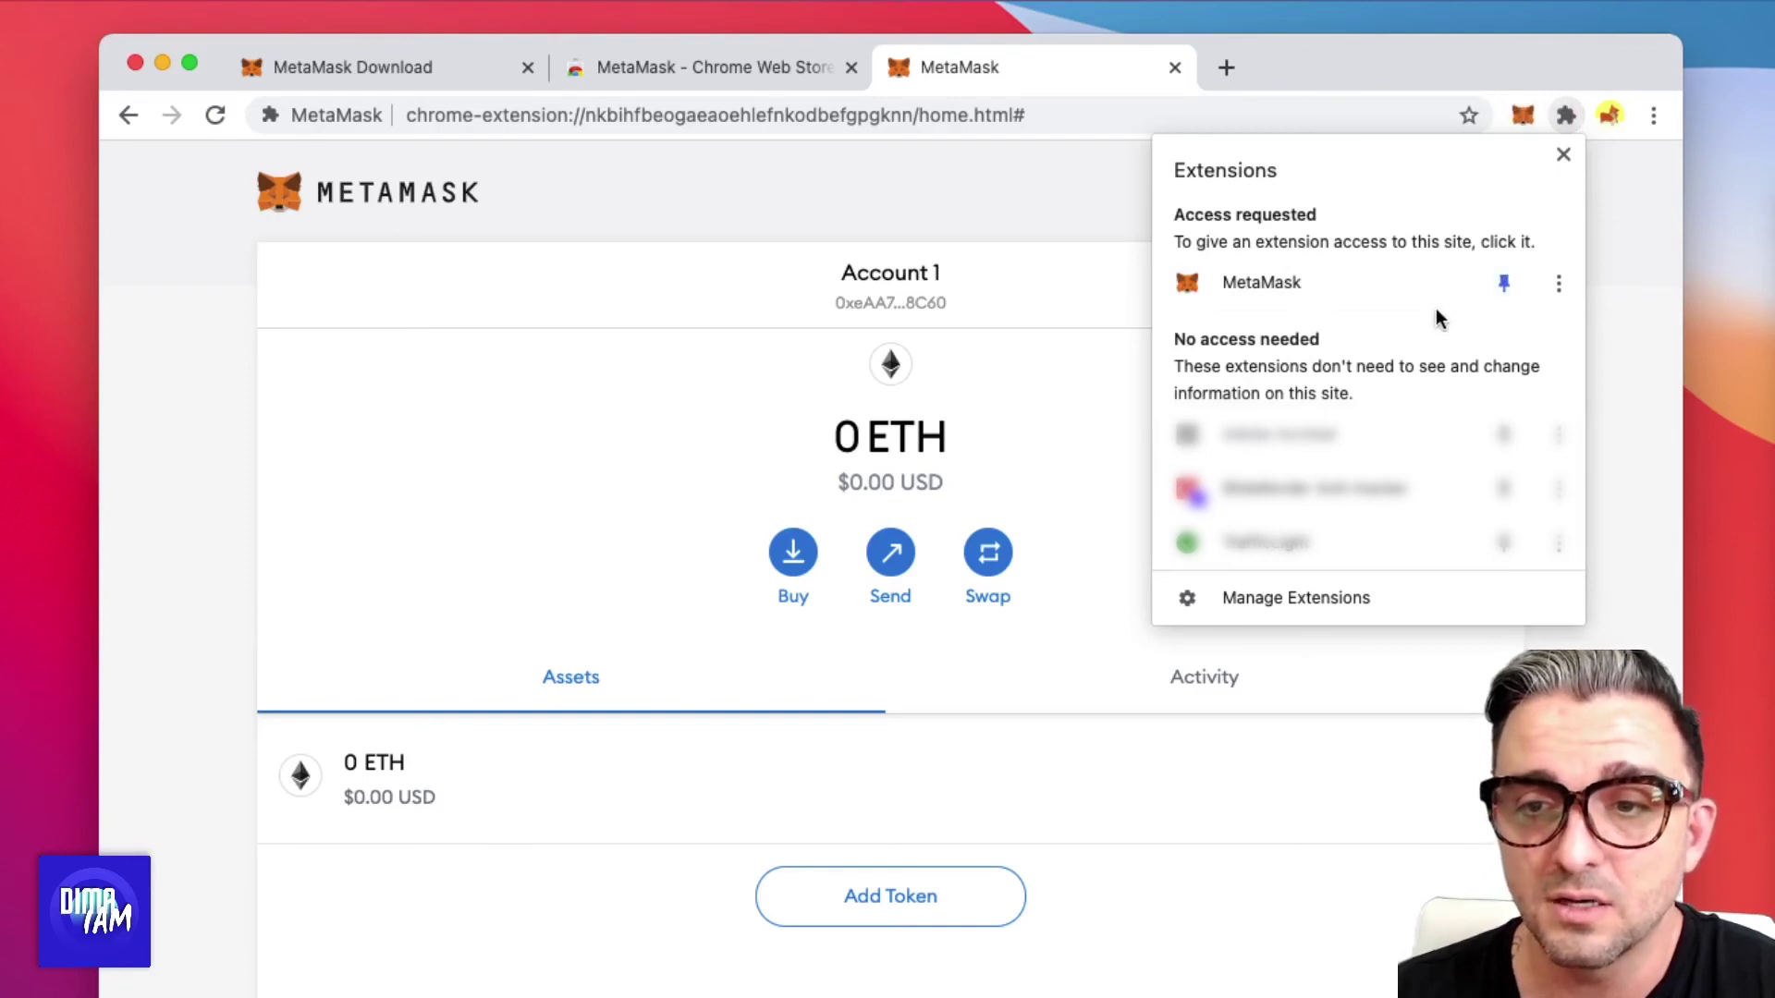
left_click(1609, 226)
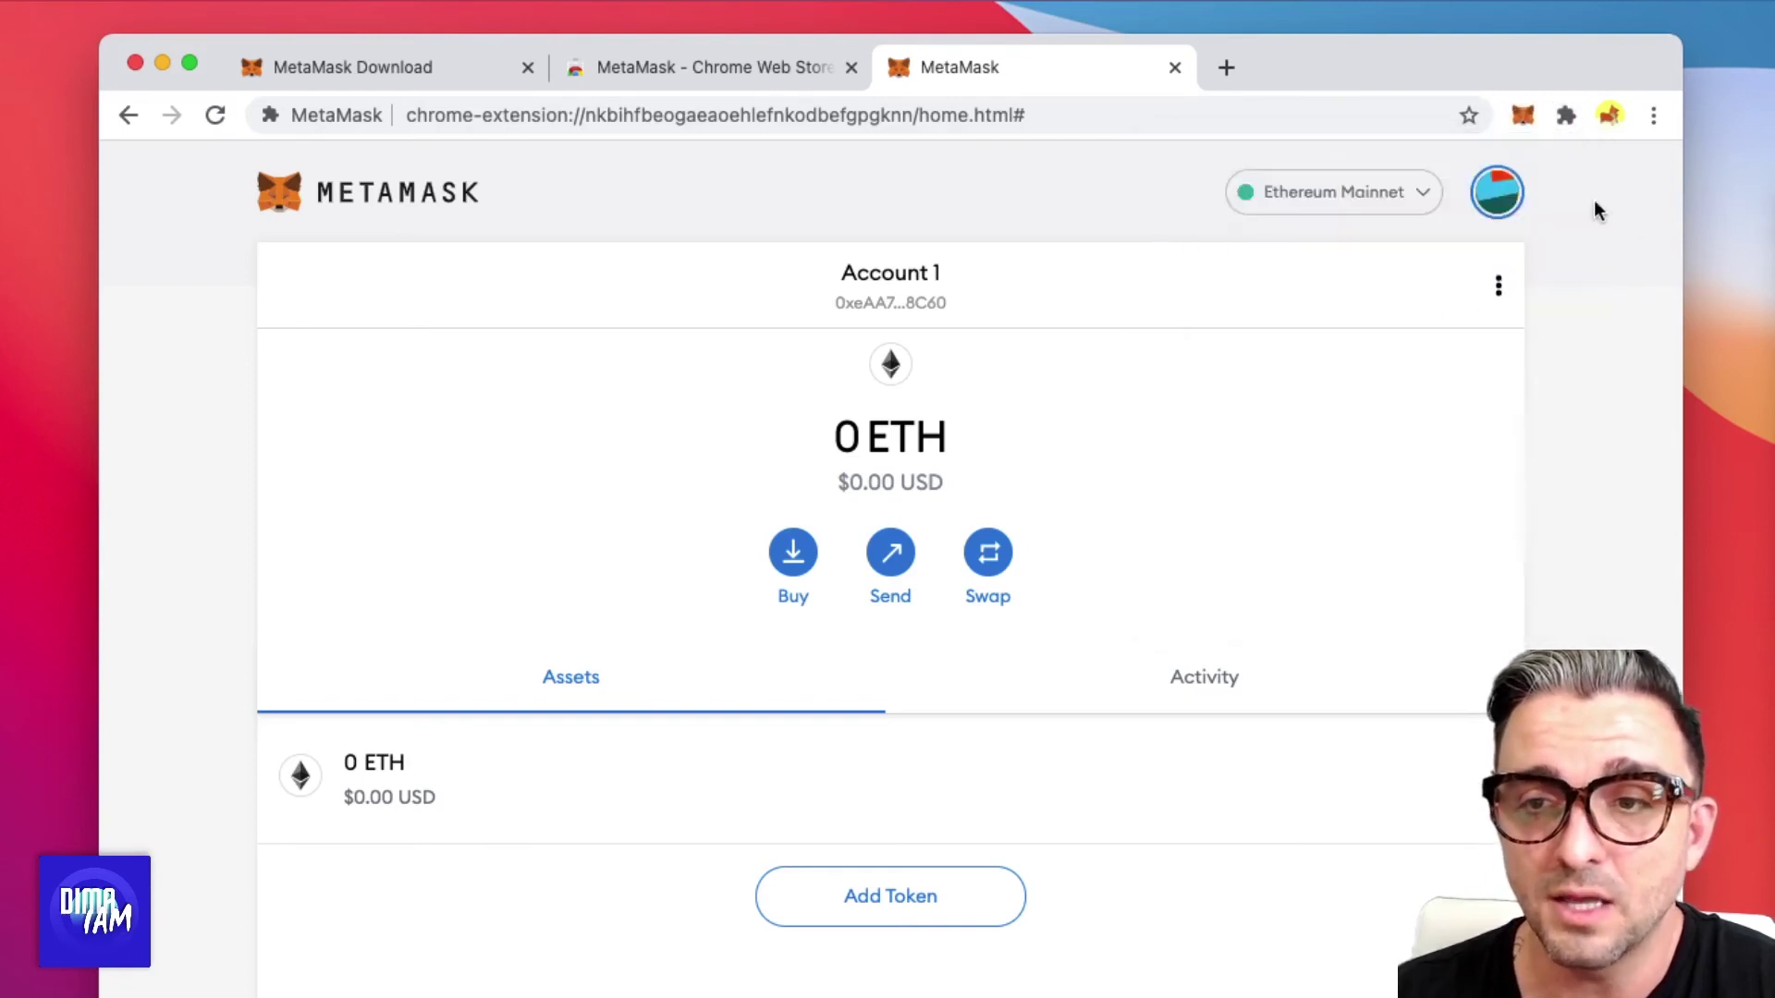
Open the wallet in the pinned MetaMask extension, view the ETH asset's details, and return to the account overview
left_click(1523, 115)
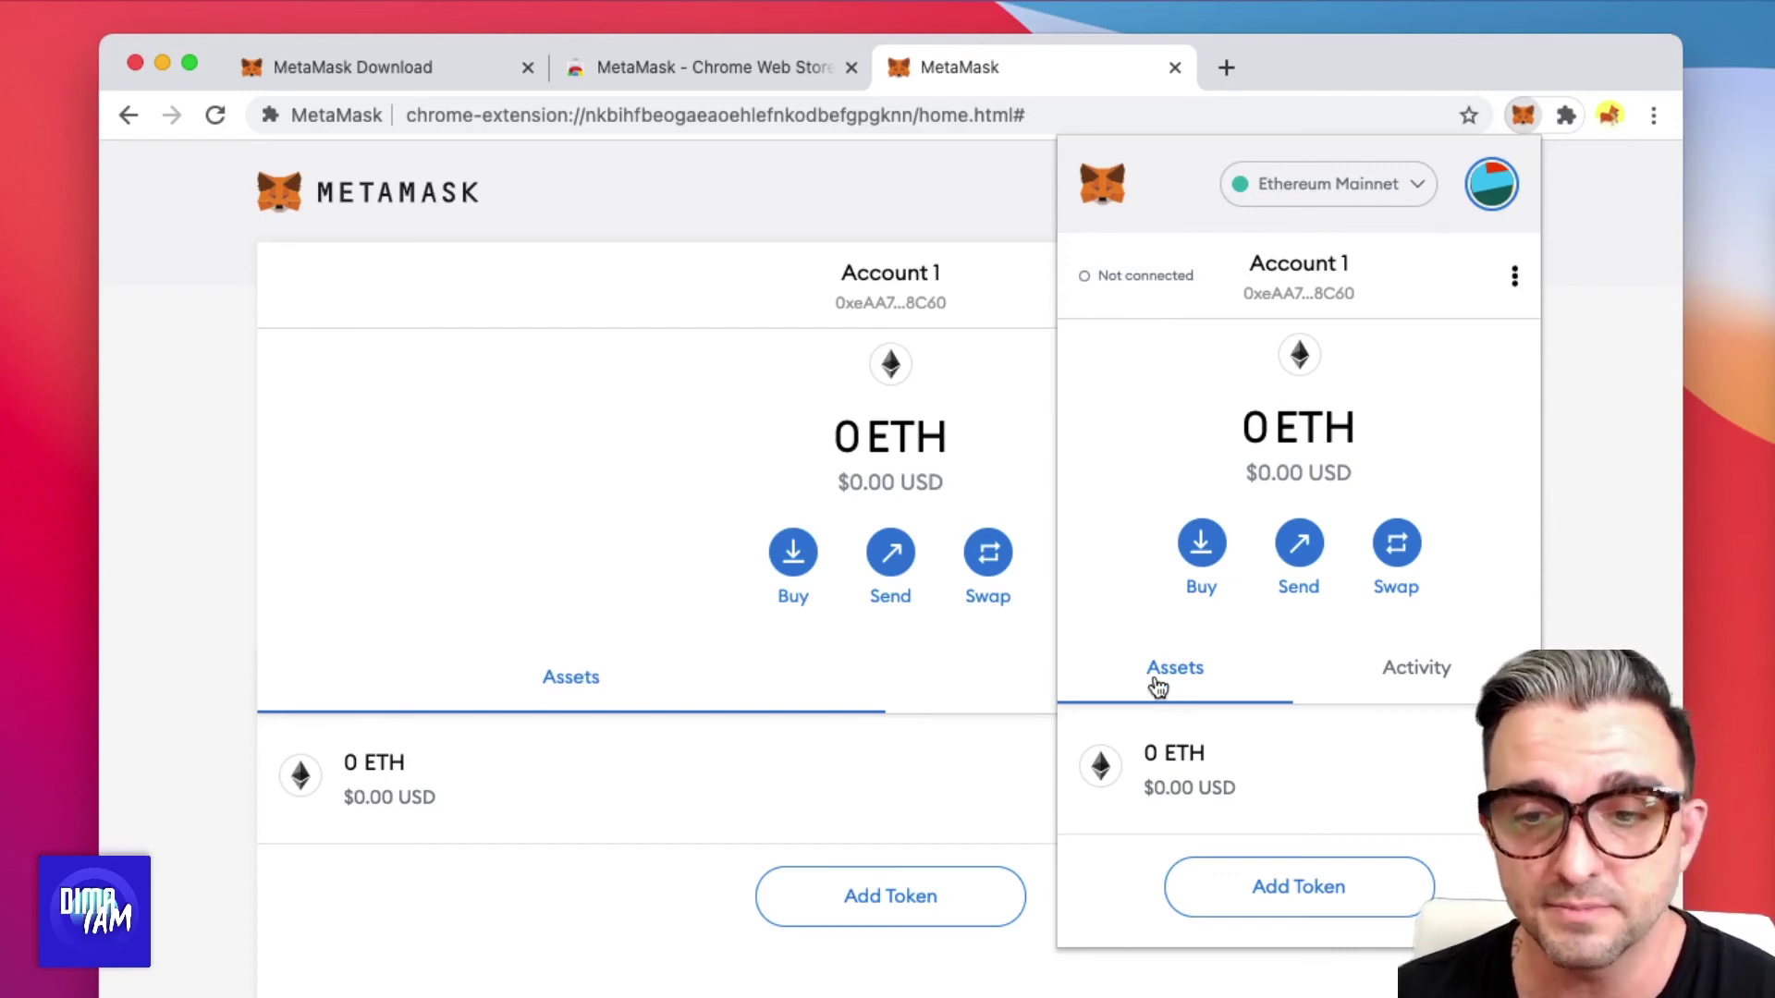
left_click(1290, 773)
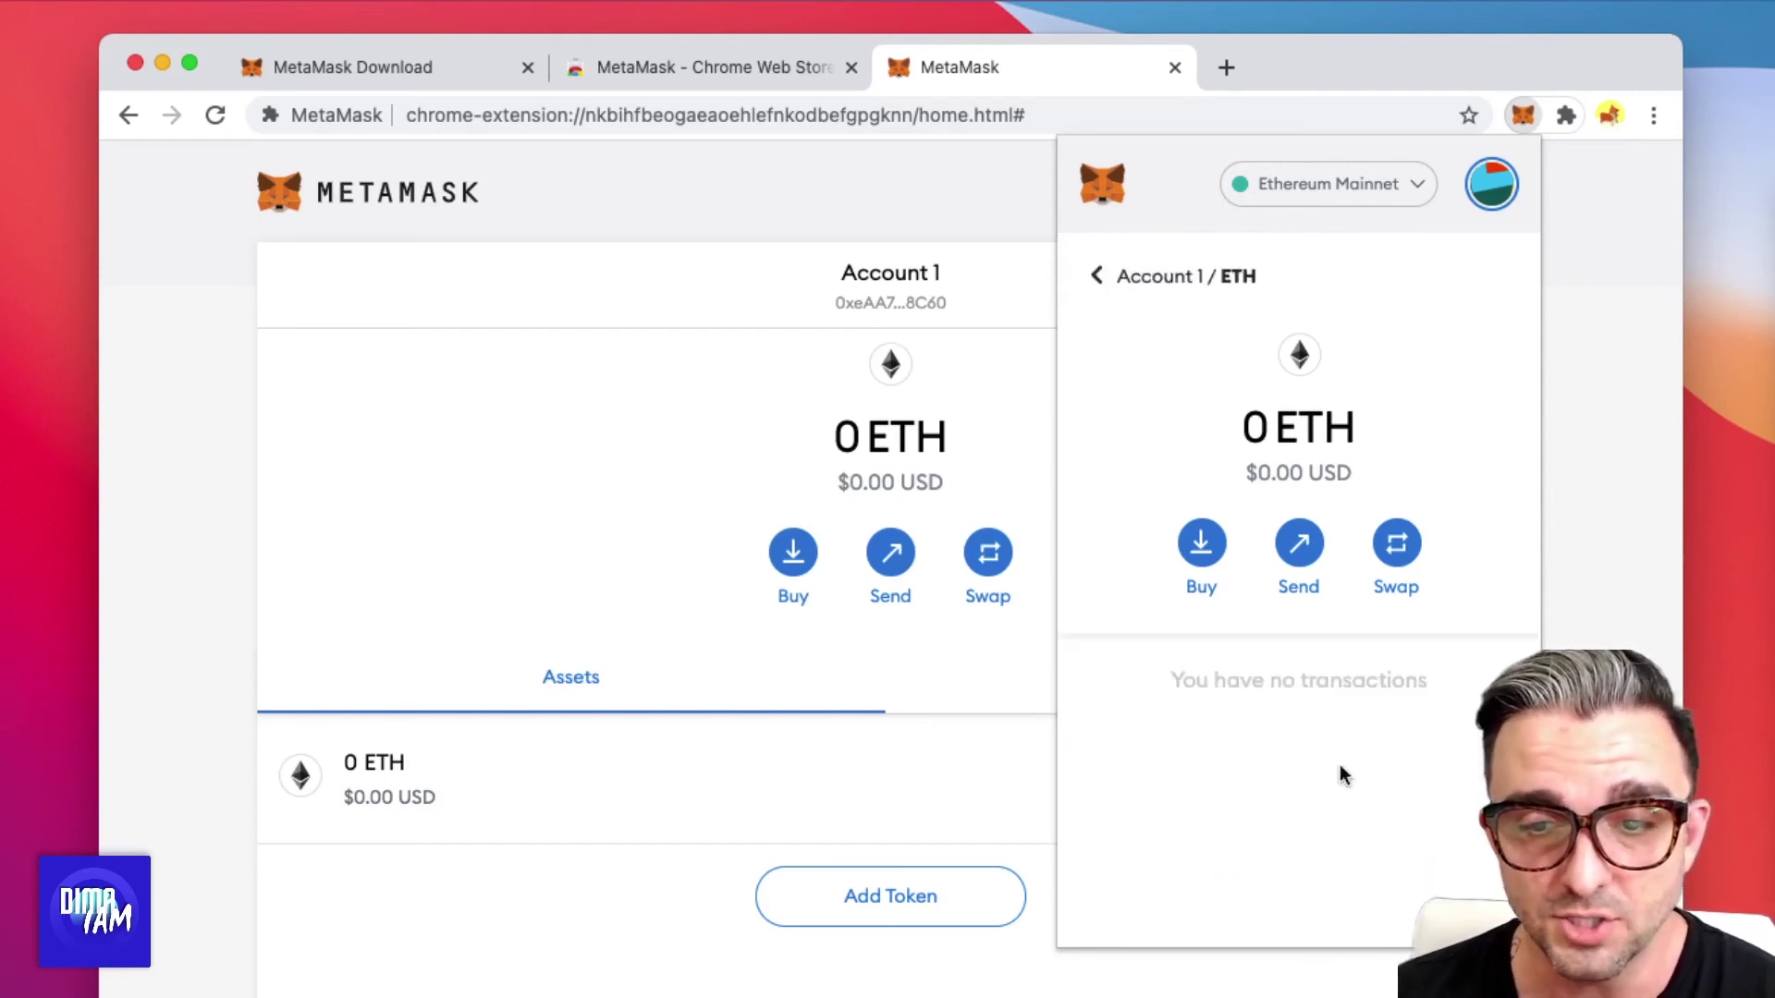
left_click(1096, 275)
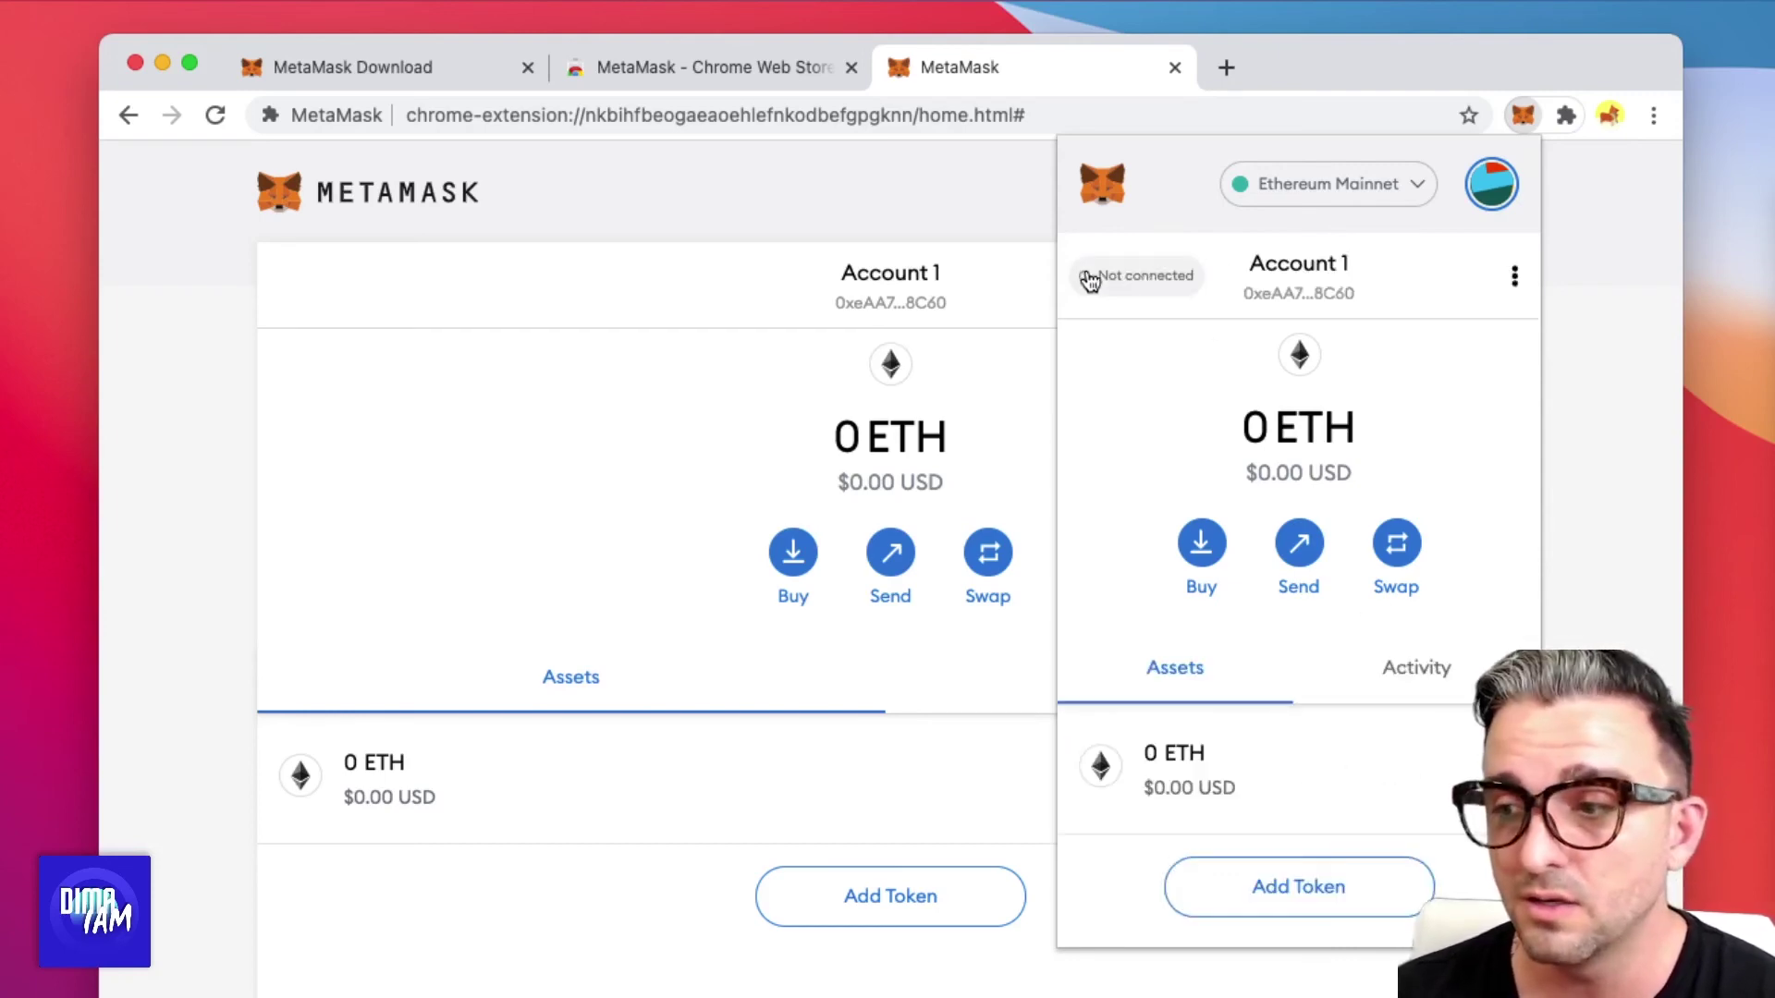
Start adding a token in the extension and compare the Custom Token form with the token search
left_click(1312, 887)
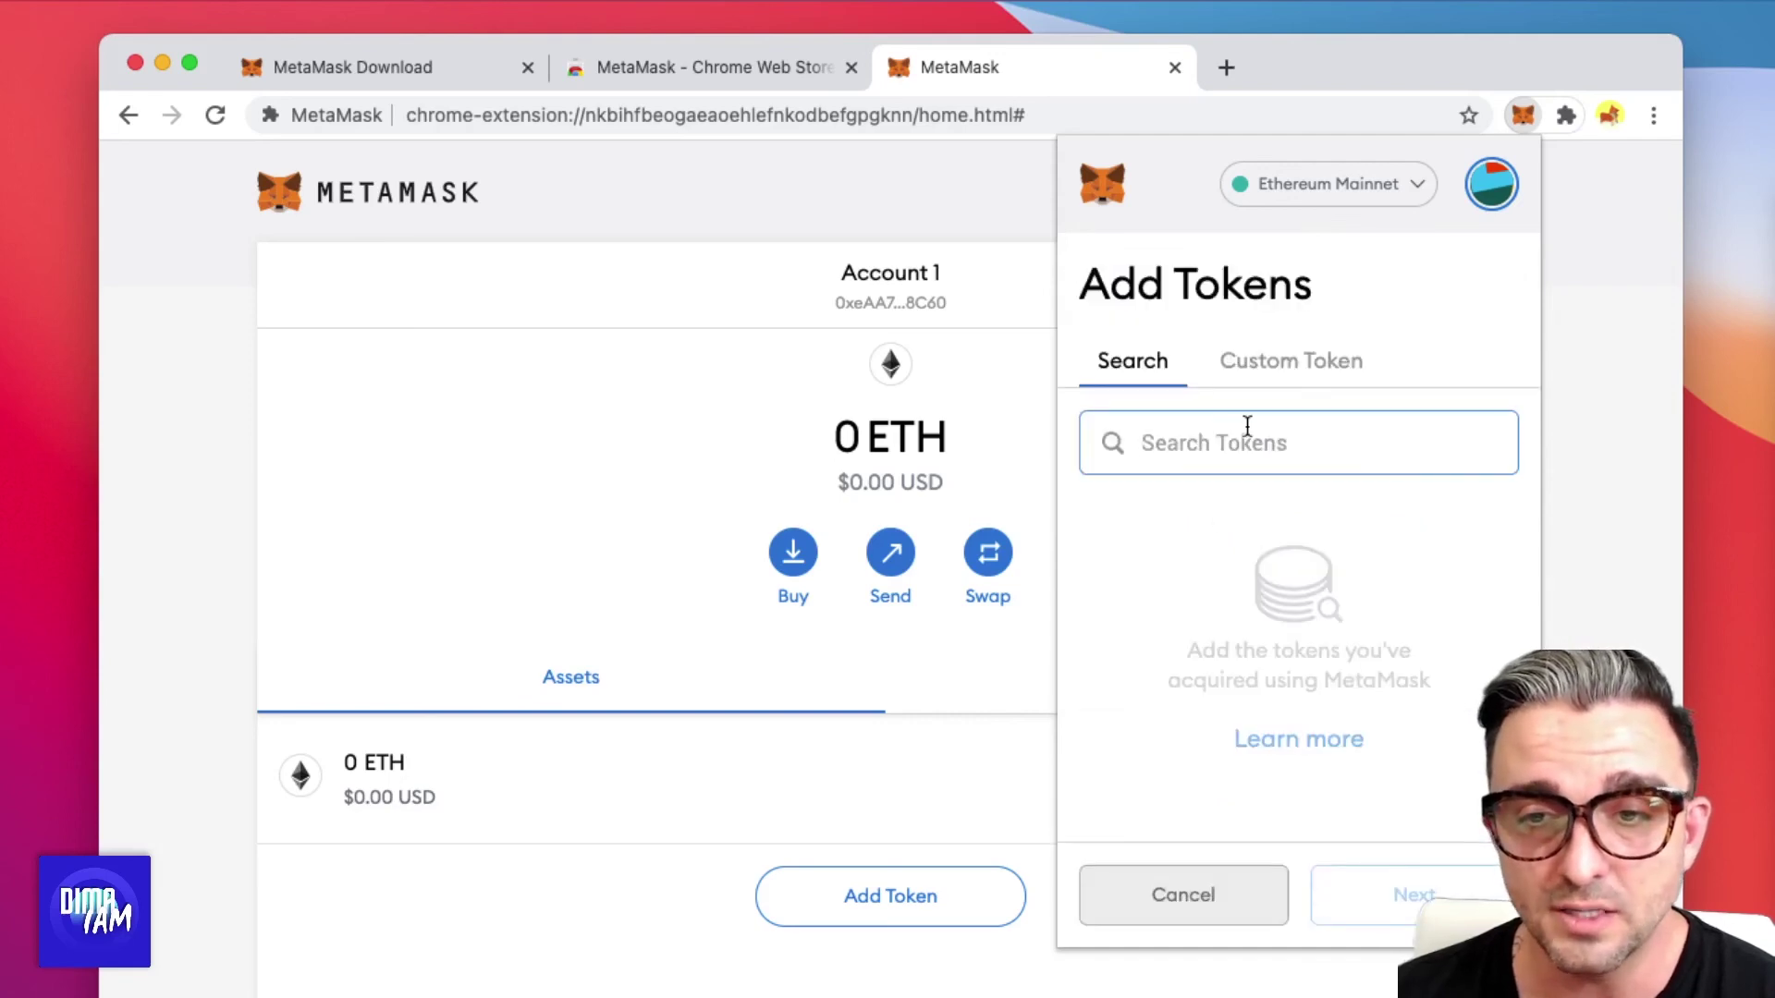
left_click(1307, 360)
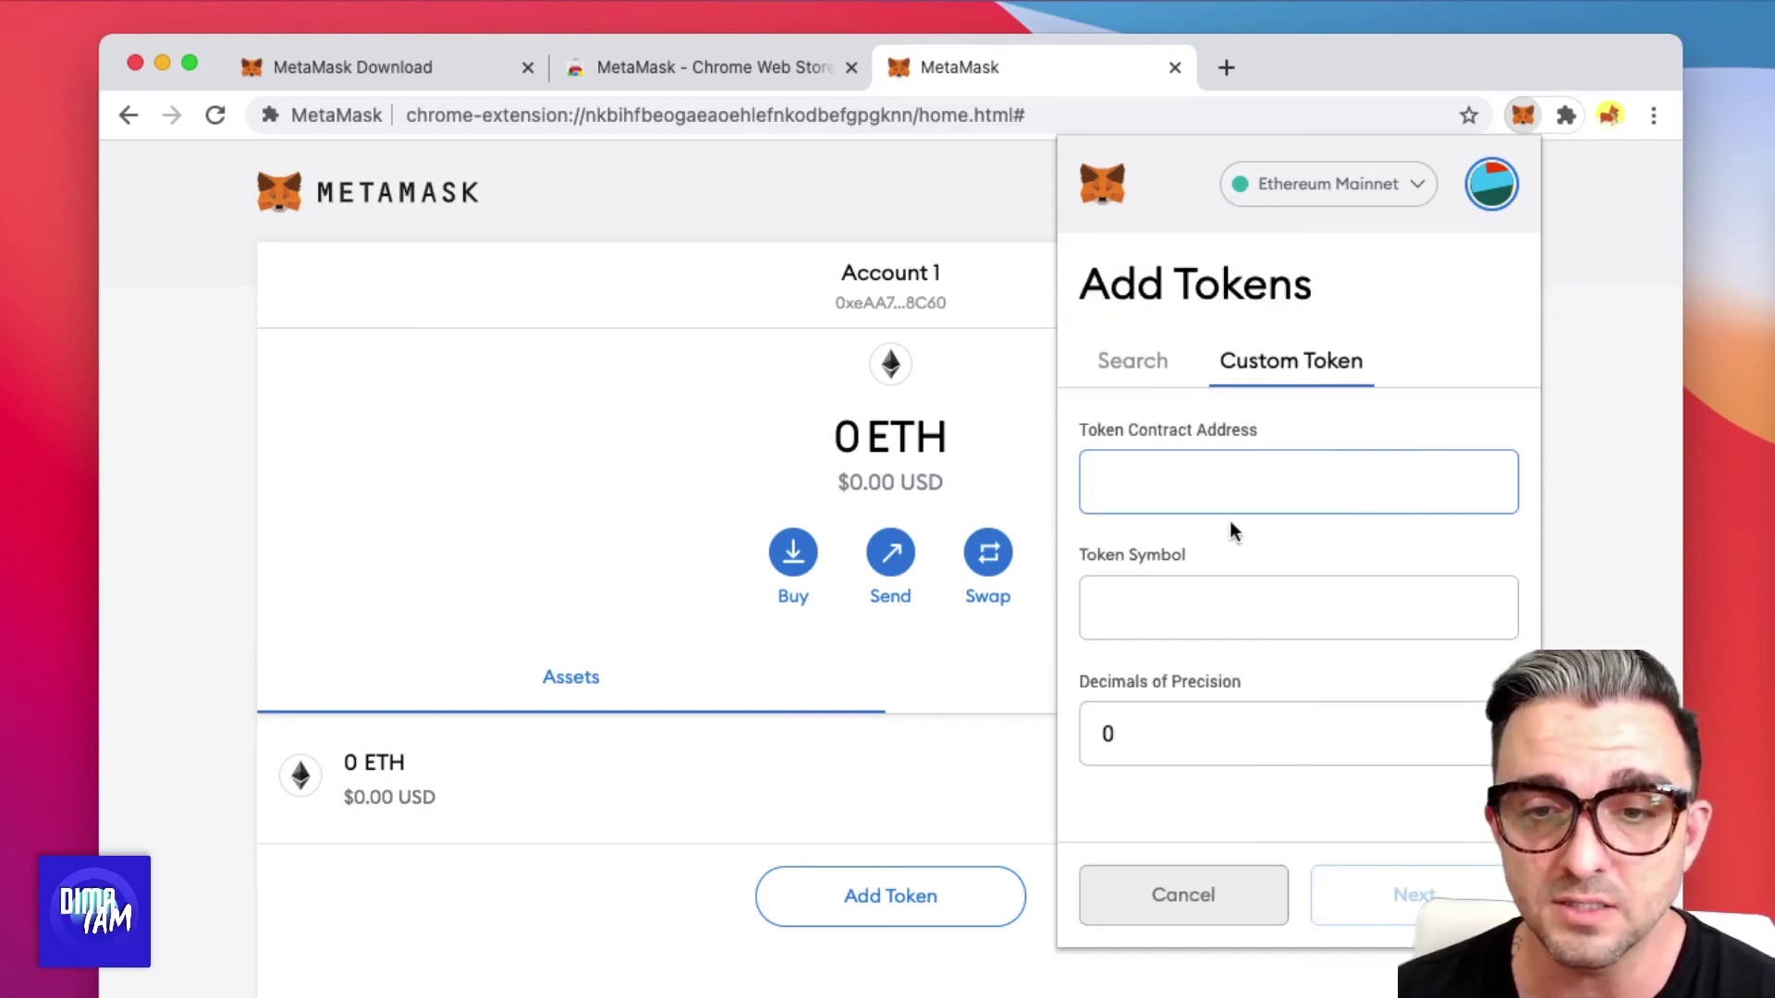
left_click(1149, 361)
left_click(1274, 364)
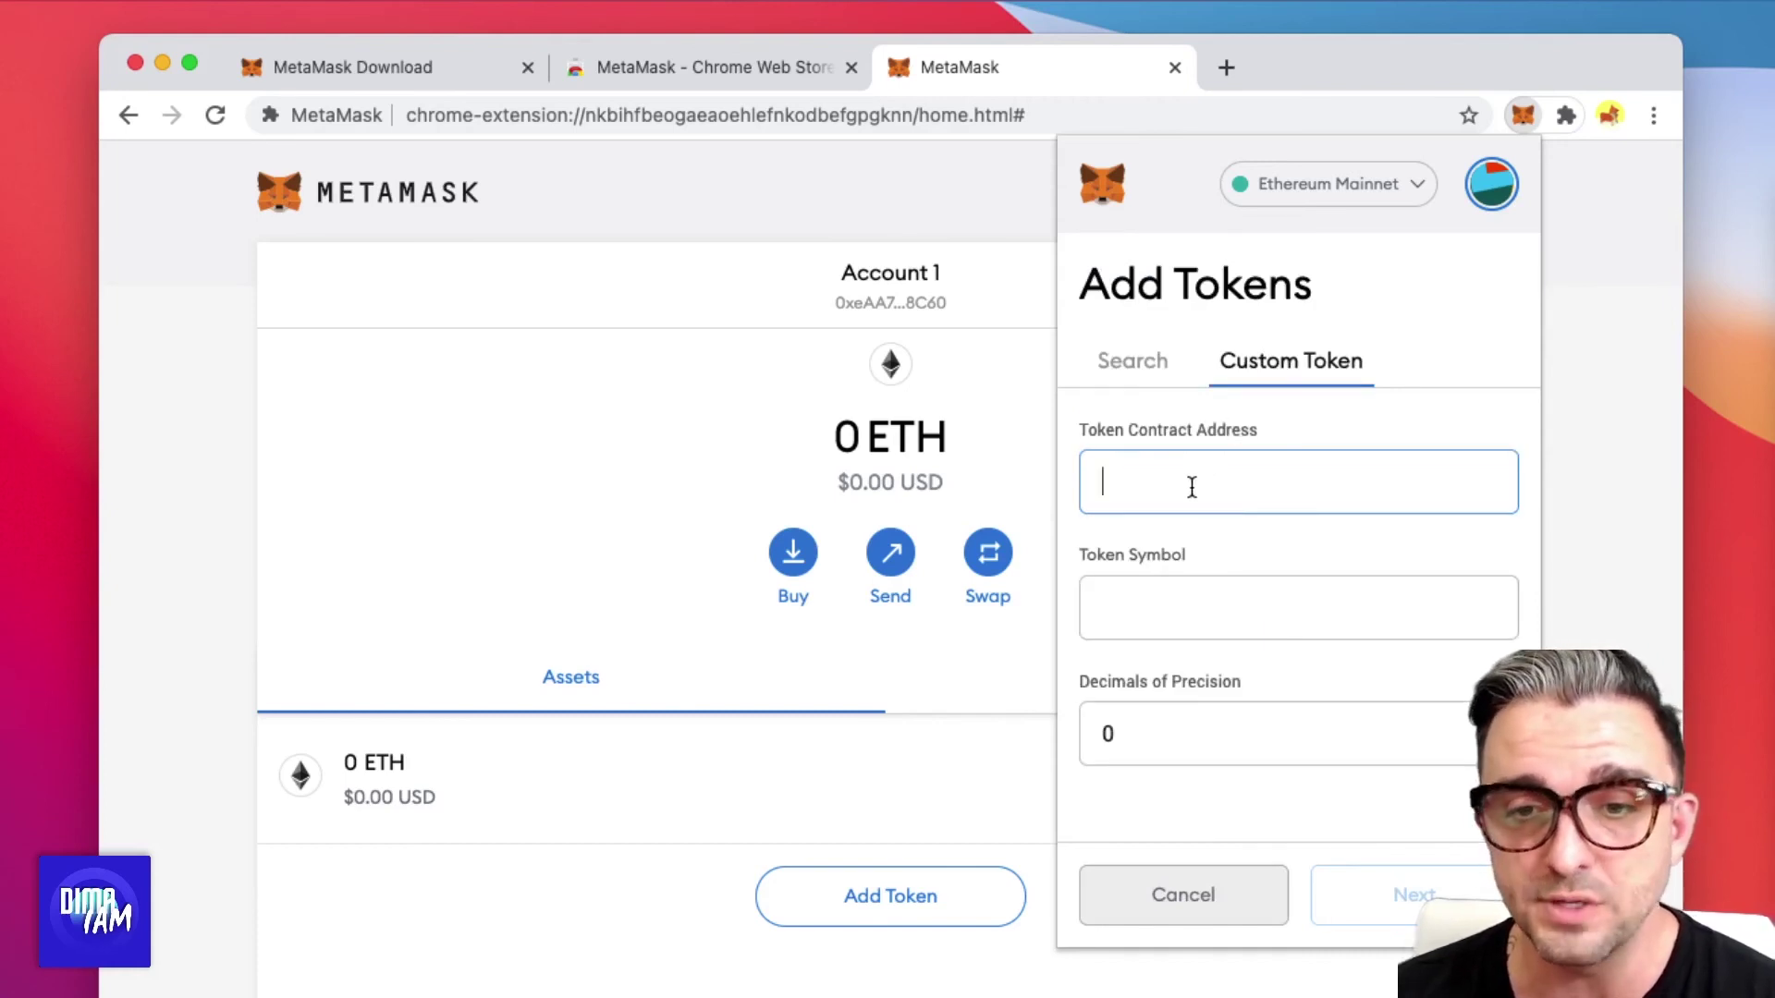
left_click(1137, 370)
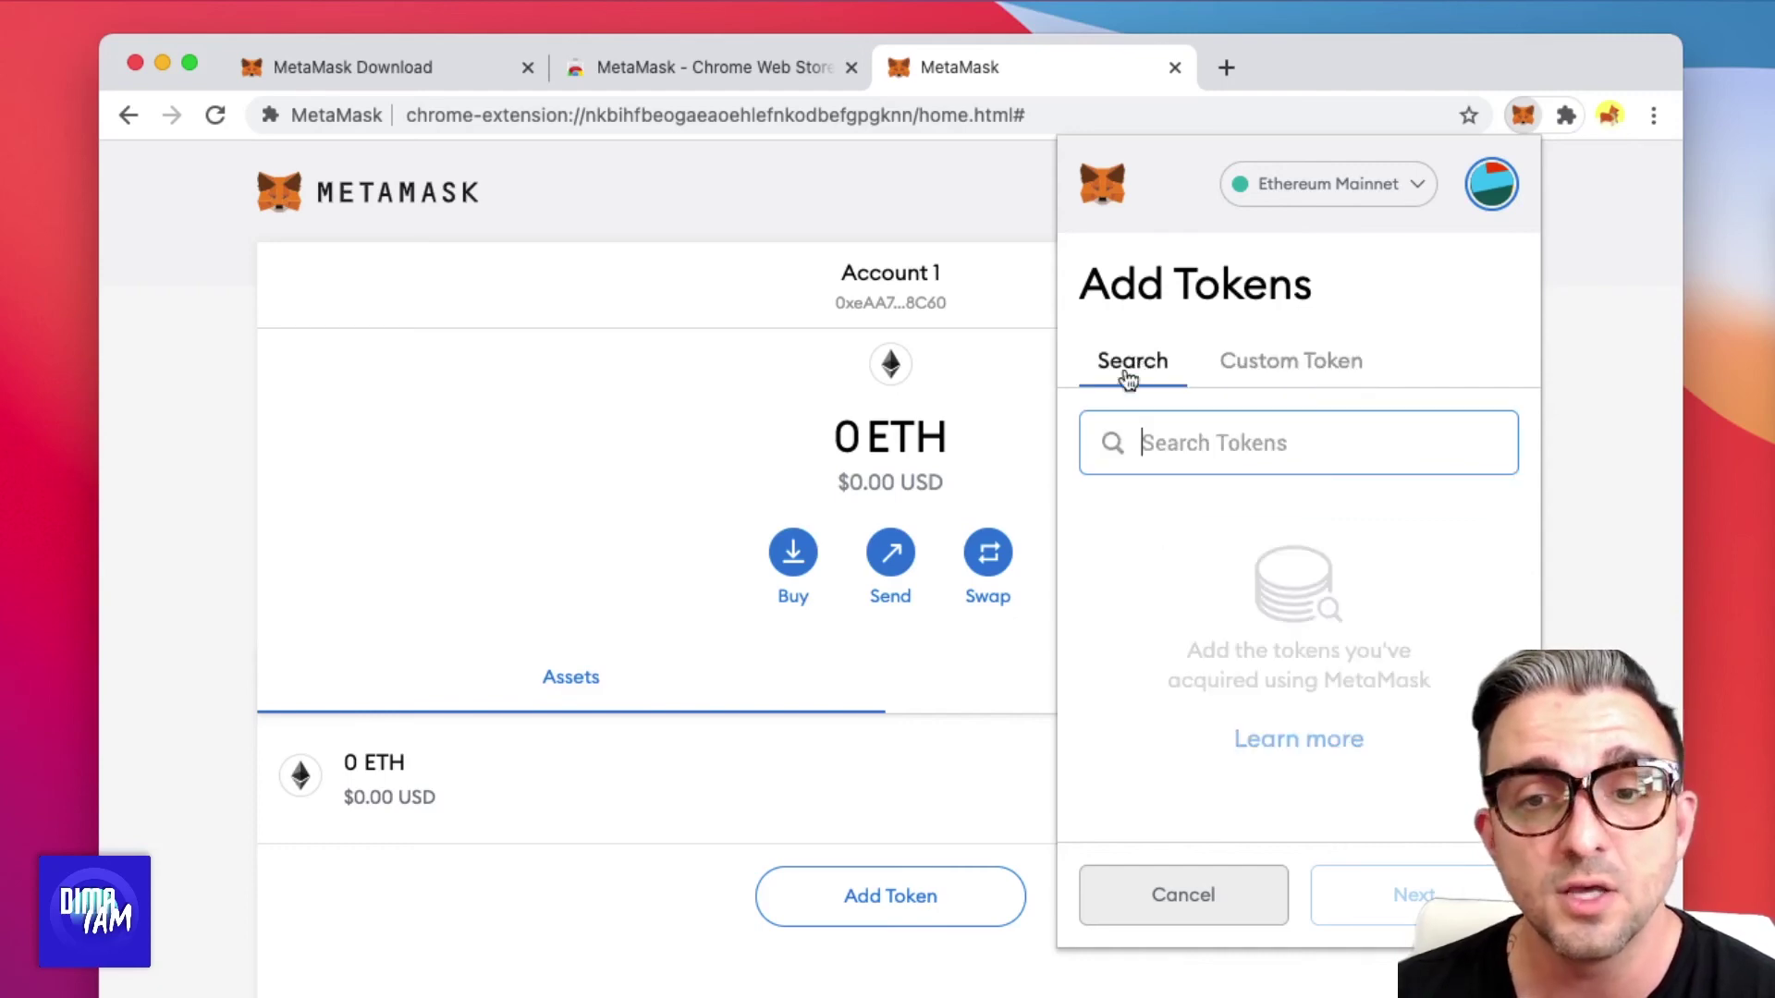
Search the available tokens for Ethernity and look through the results
left_click(1219, 441)
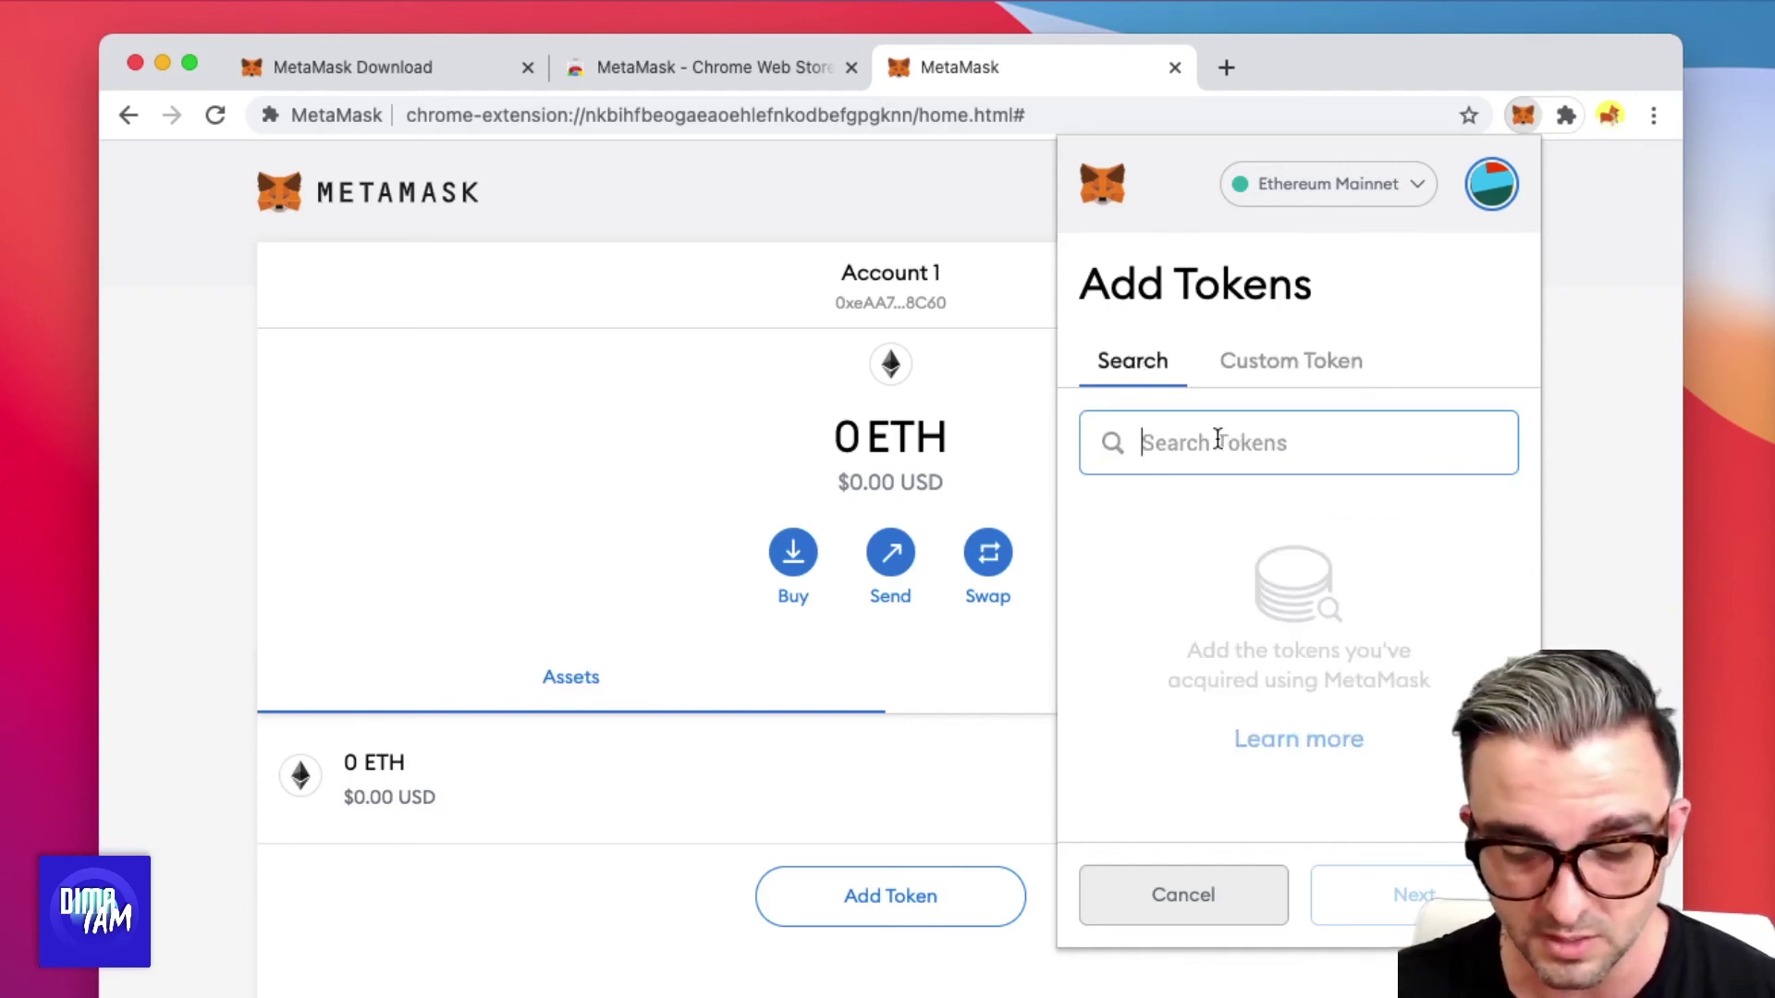
type("Ethernity")
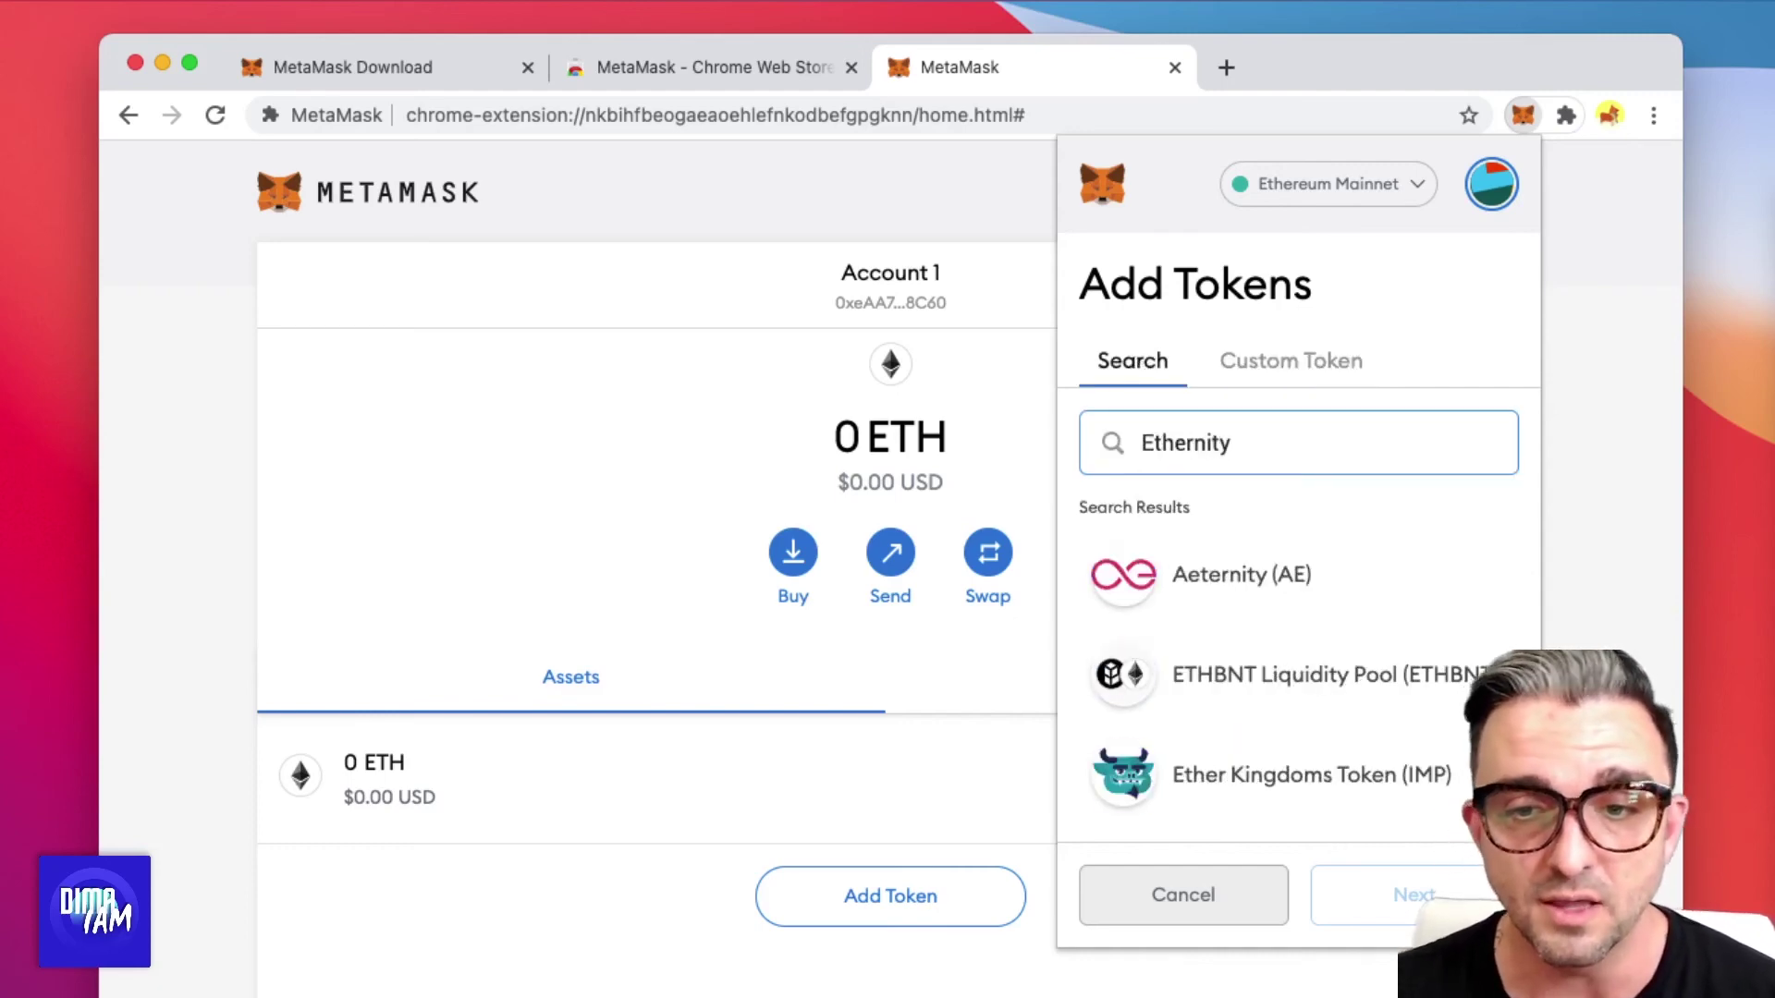
scroll(1239, 582, "down", 2)
scroll(1254, 607, "up", 2)
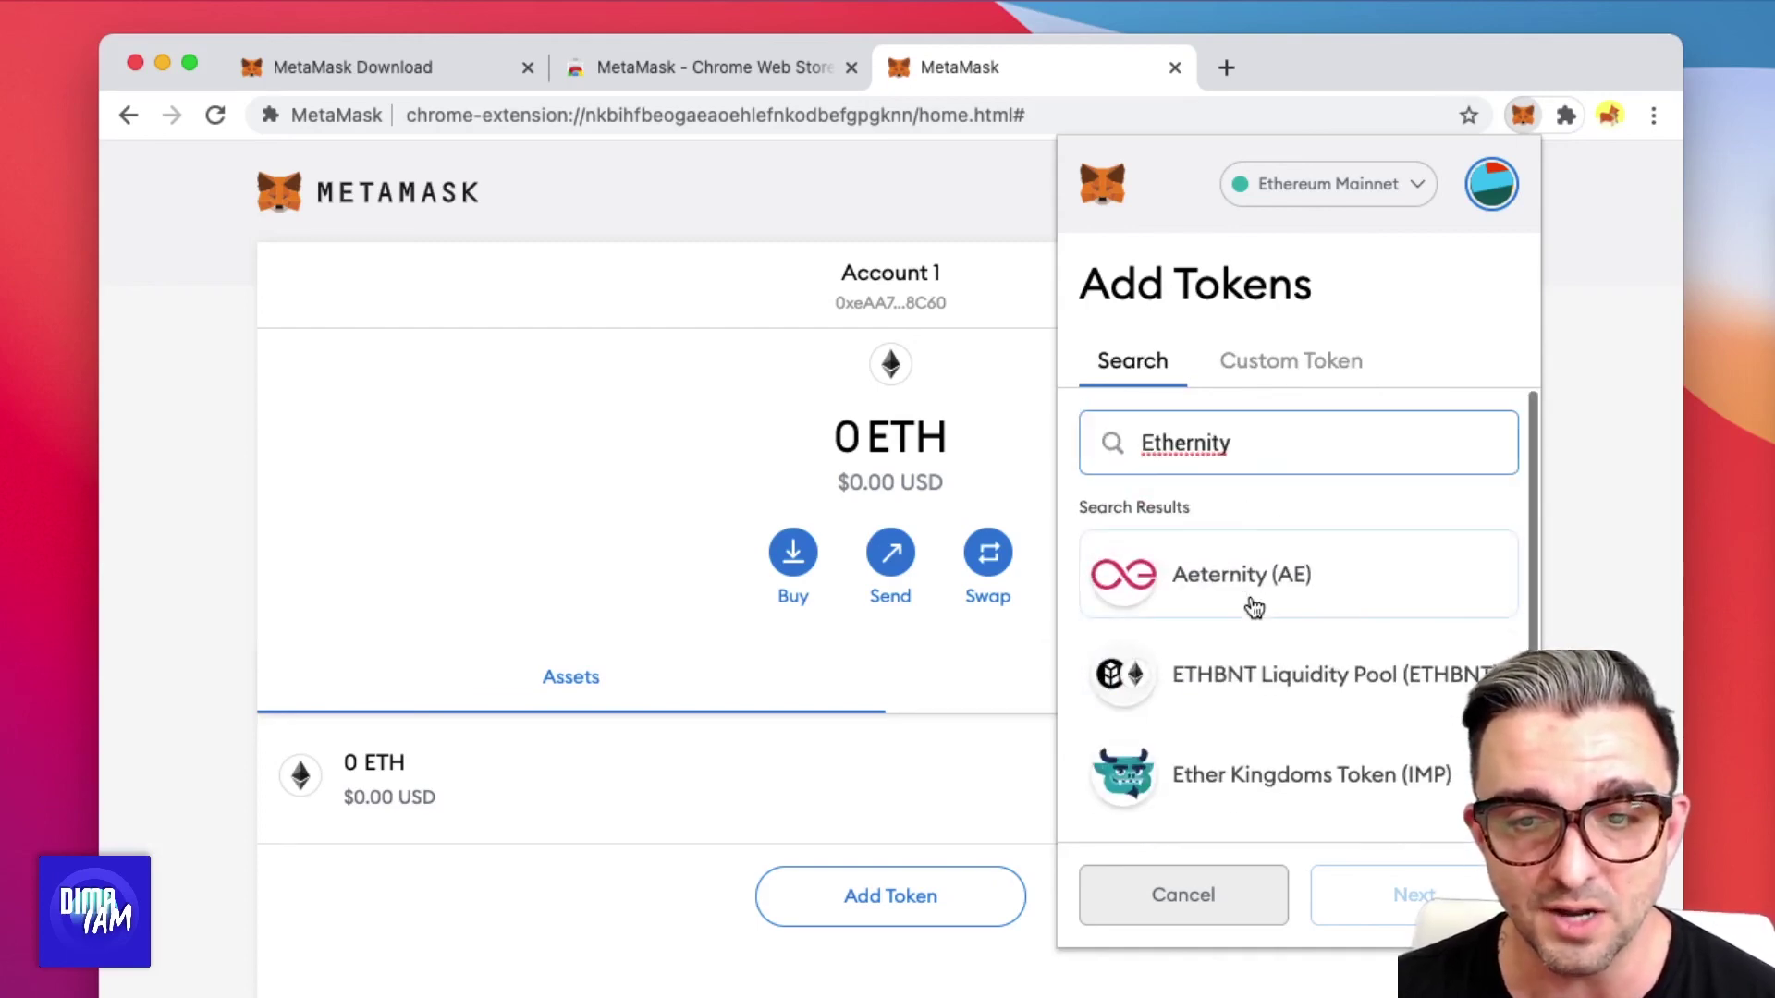
Search the tokens for BTC instead, add Wrapped BTC (WBTC) to the wallet, and return to the account's asset list
double_click(1248, 423)
key("BackSpace")
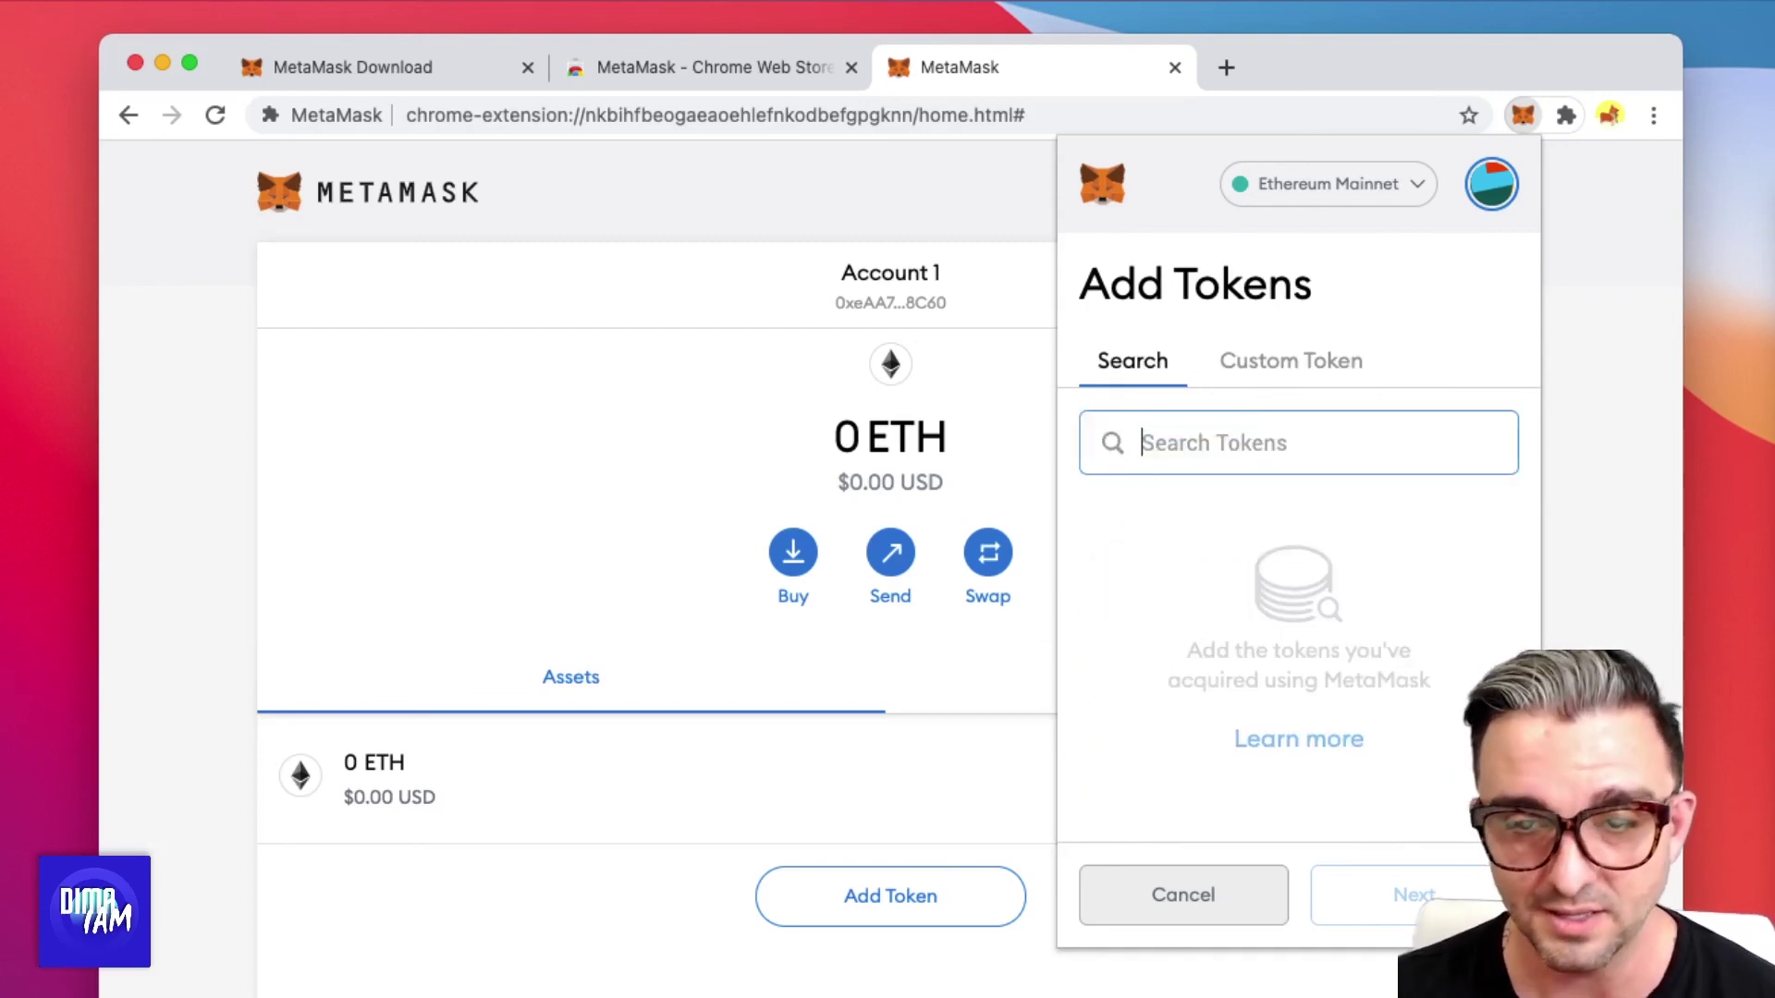
type("BTC")
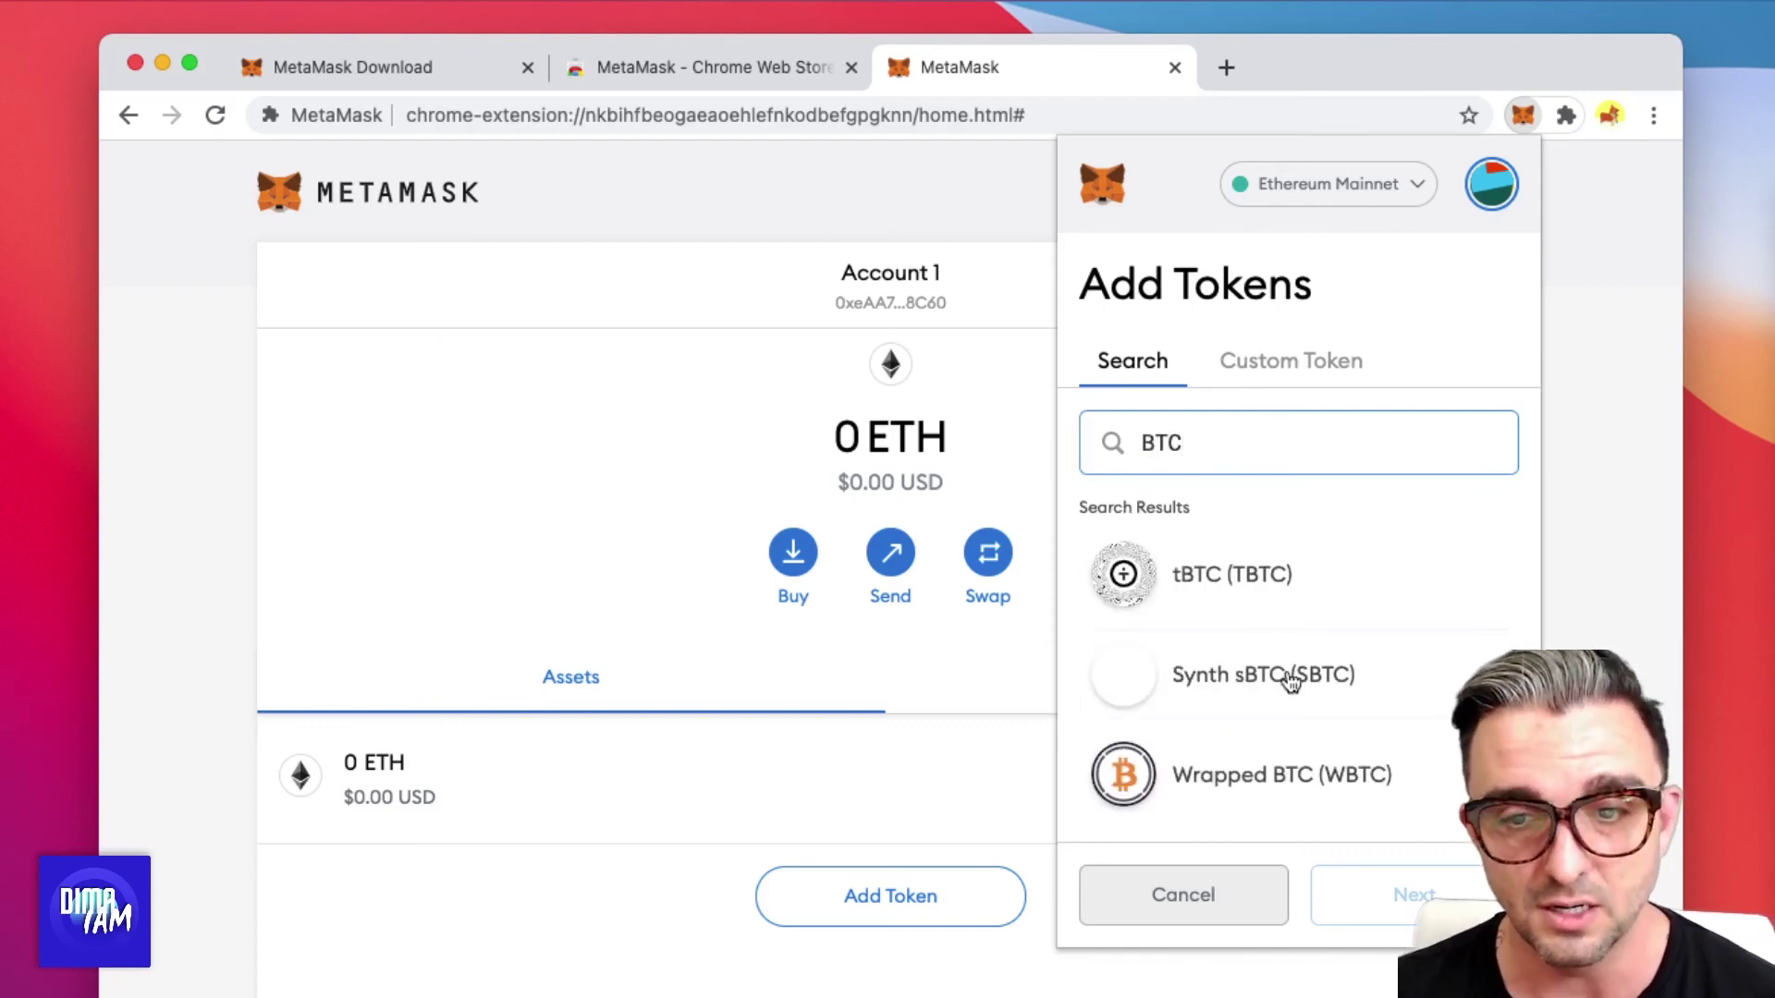
scroll(1292, 683, "down", 2)
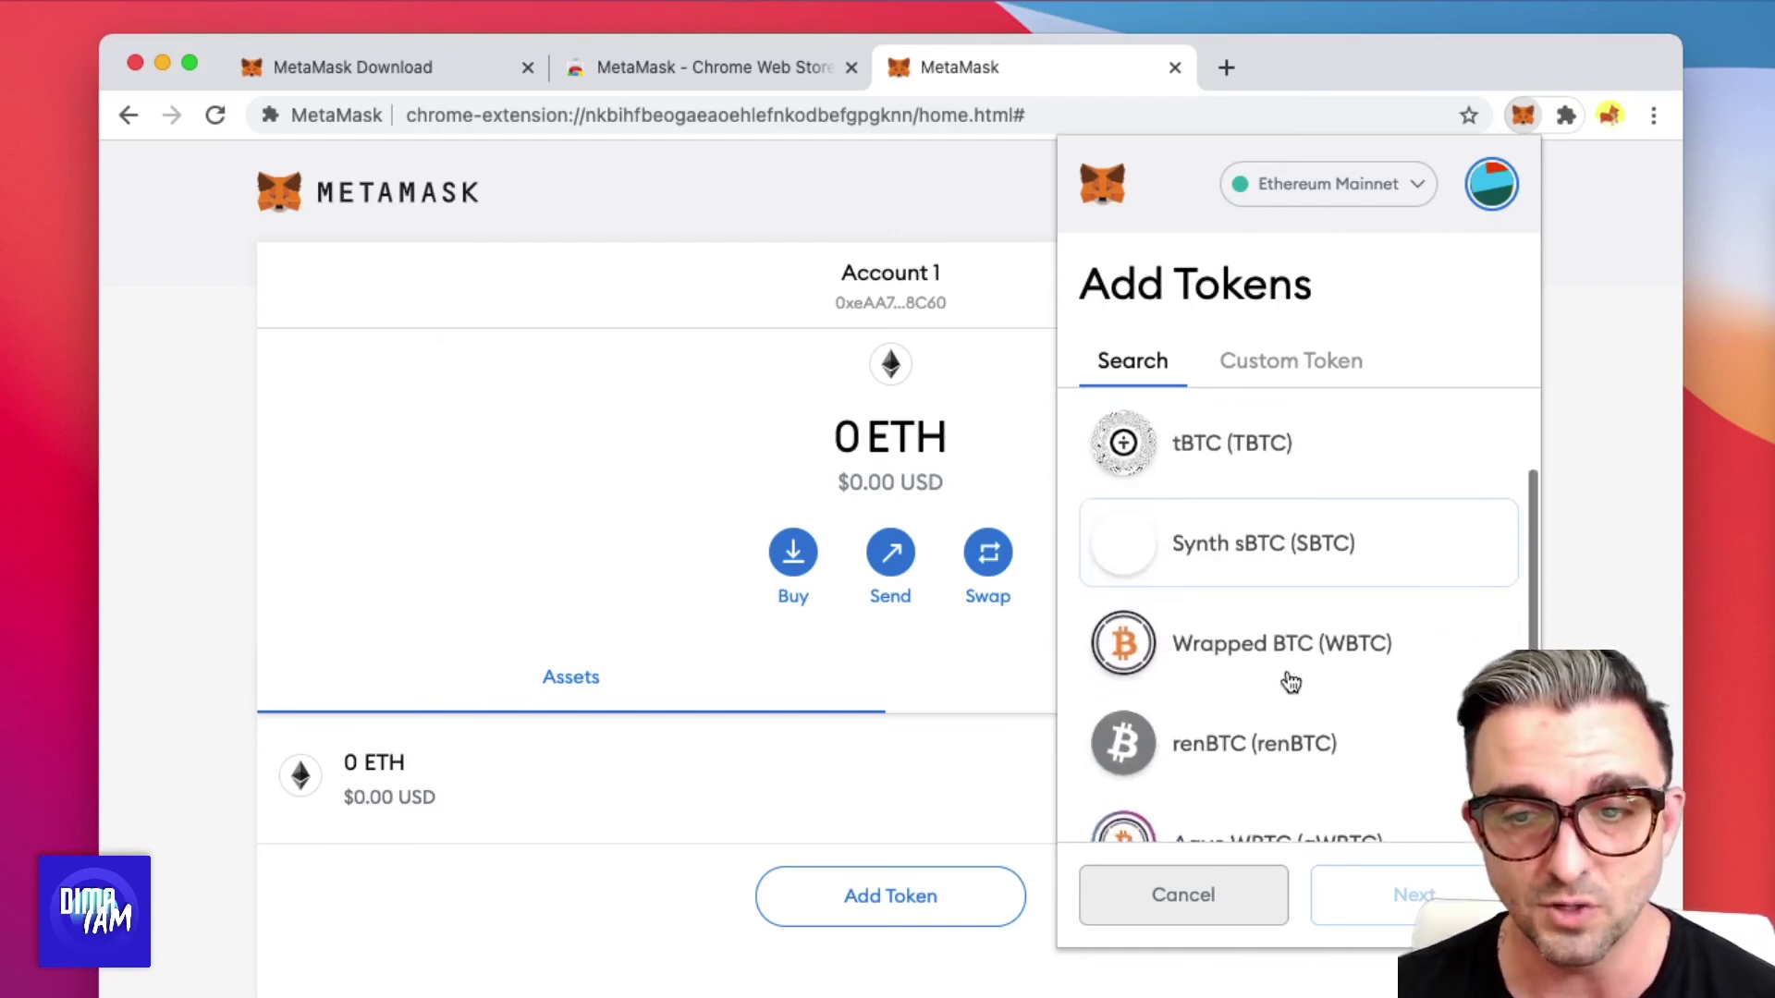
left_click(1243, 651)
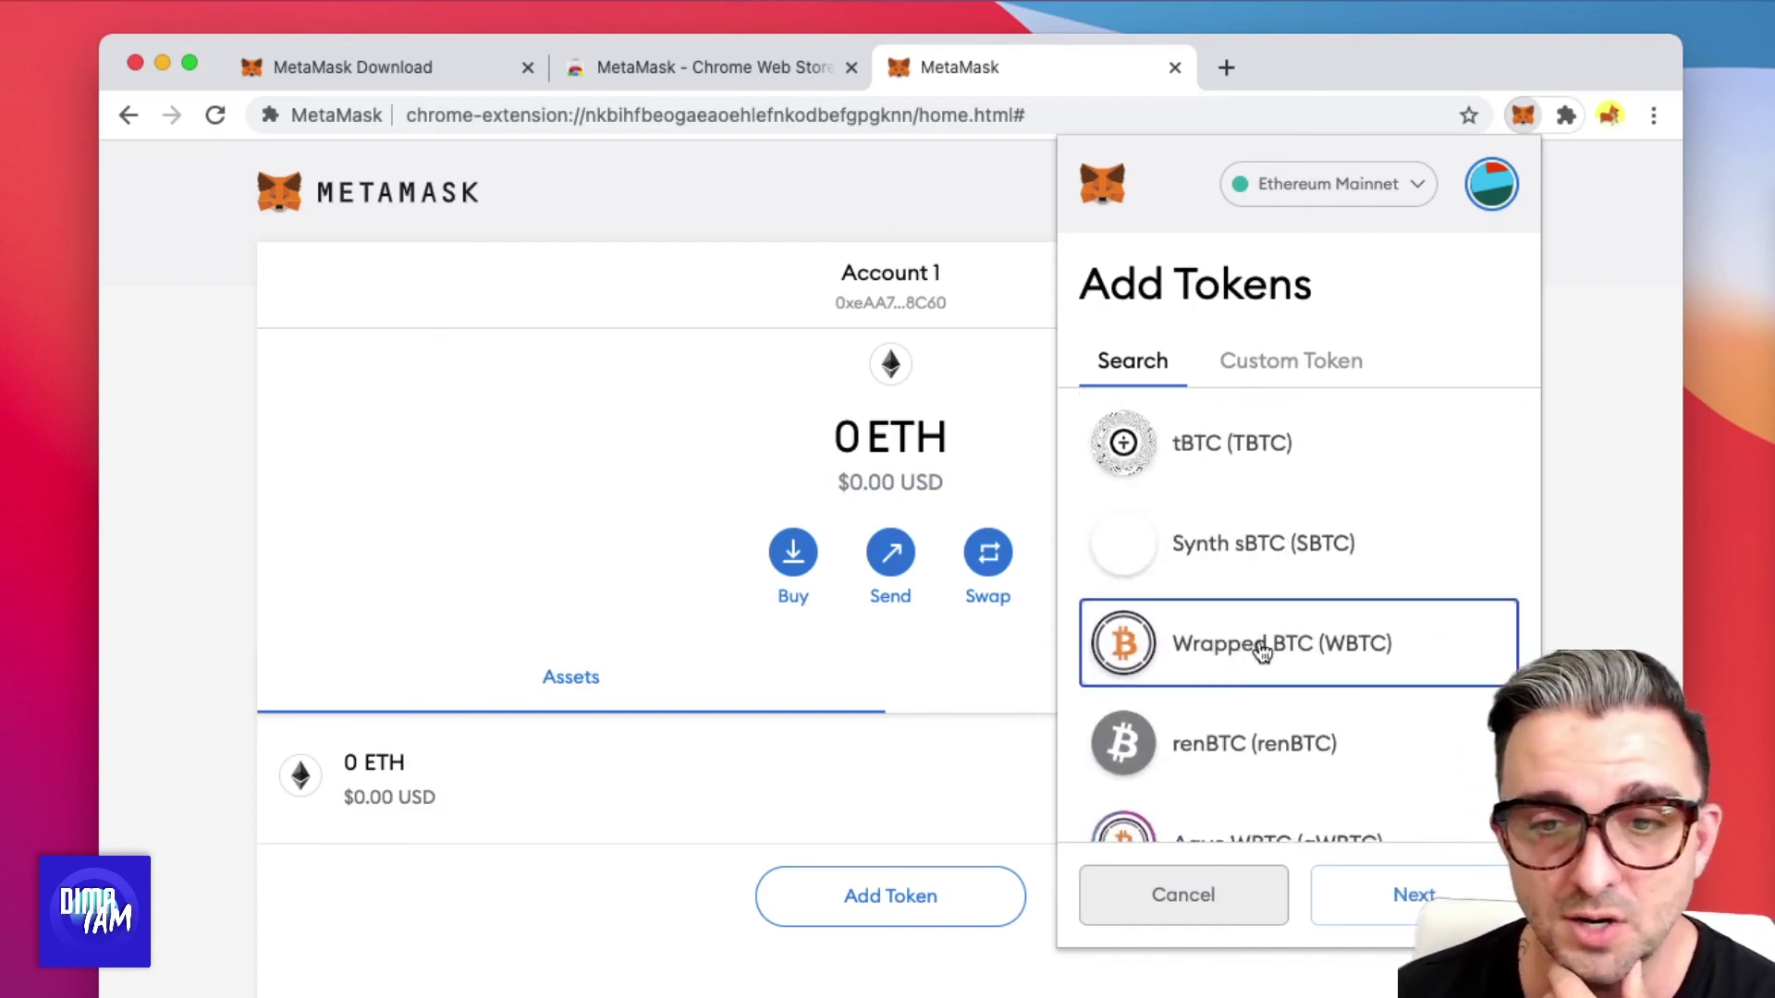
left_click(1446, 898)
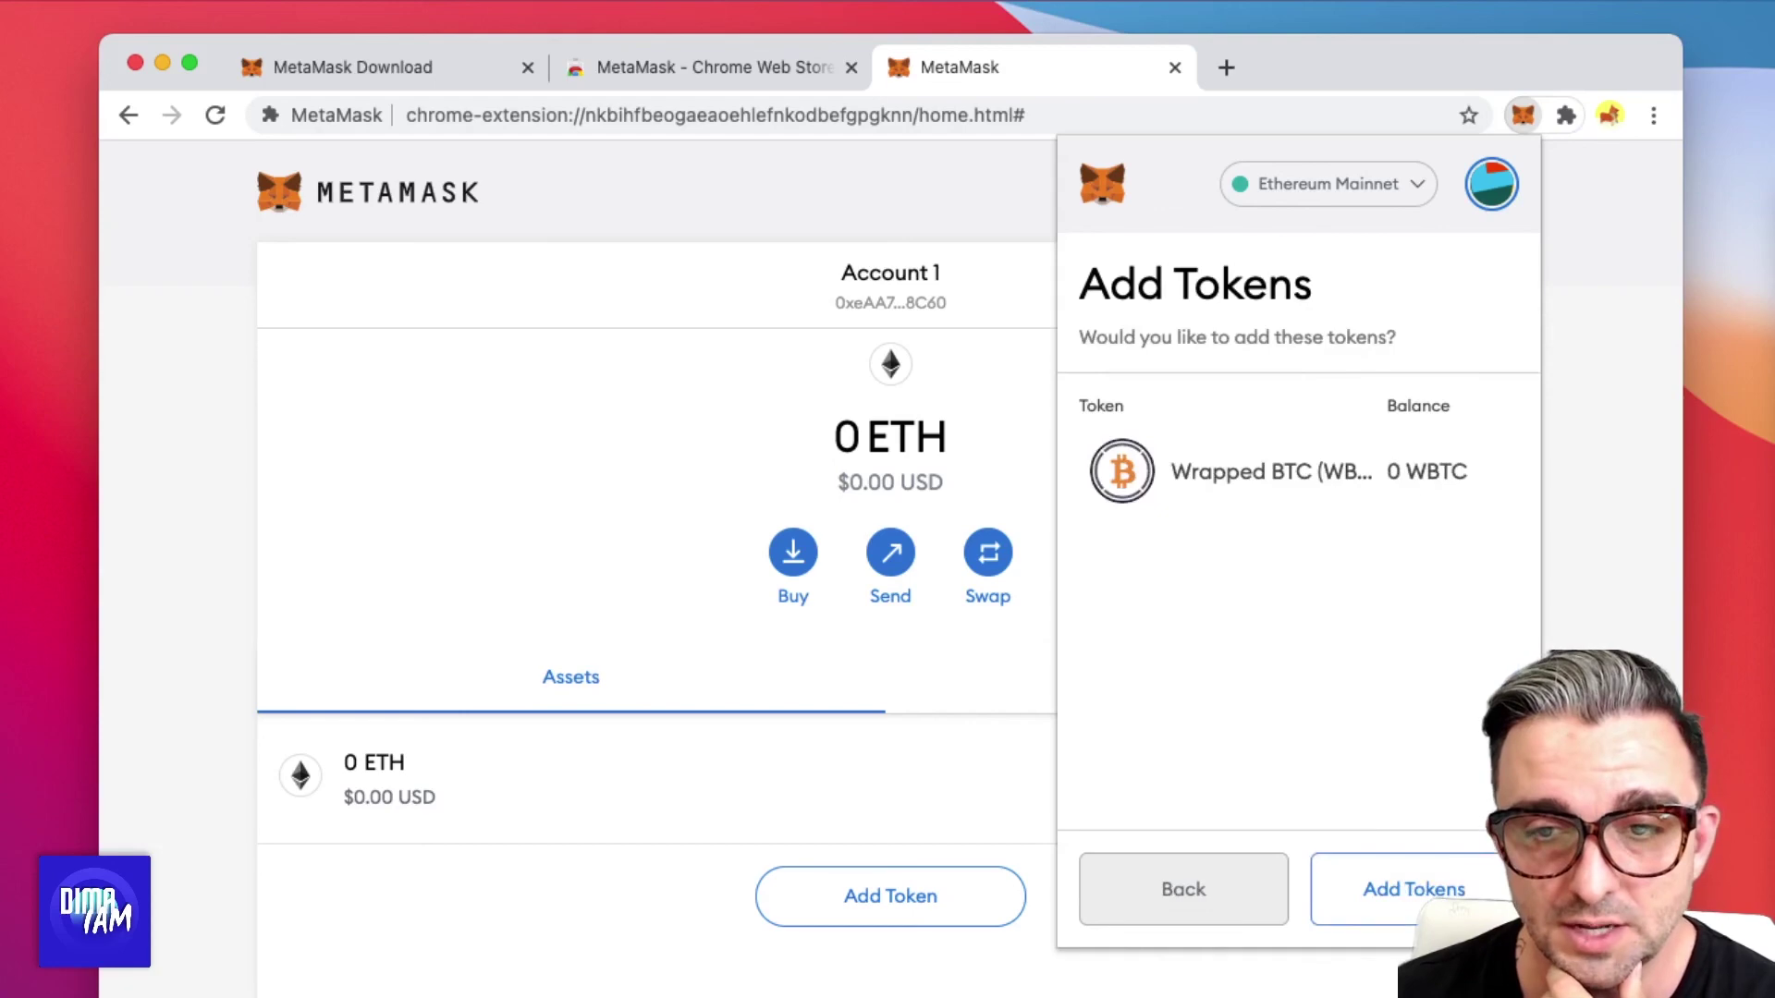
left_click(1422, 901)
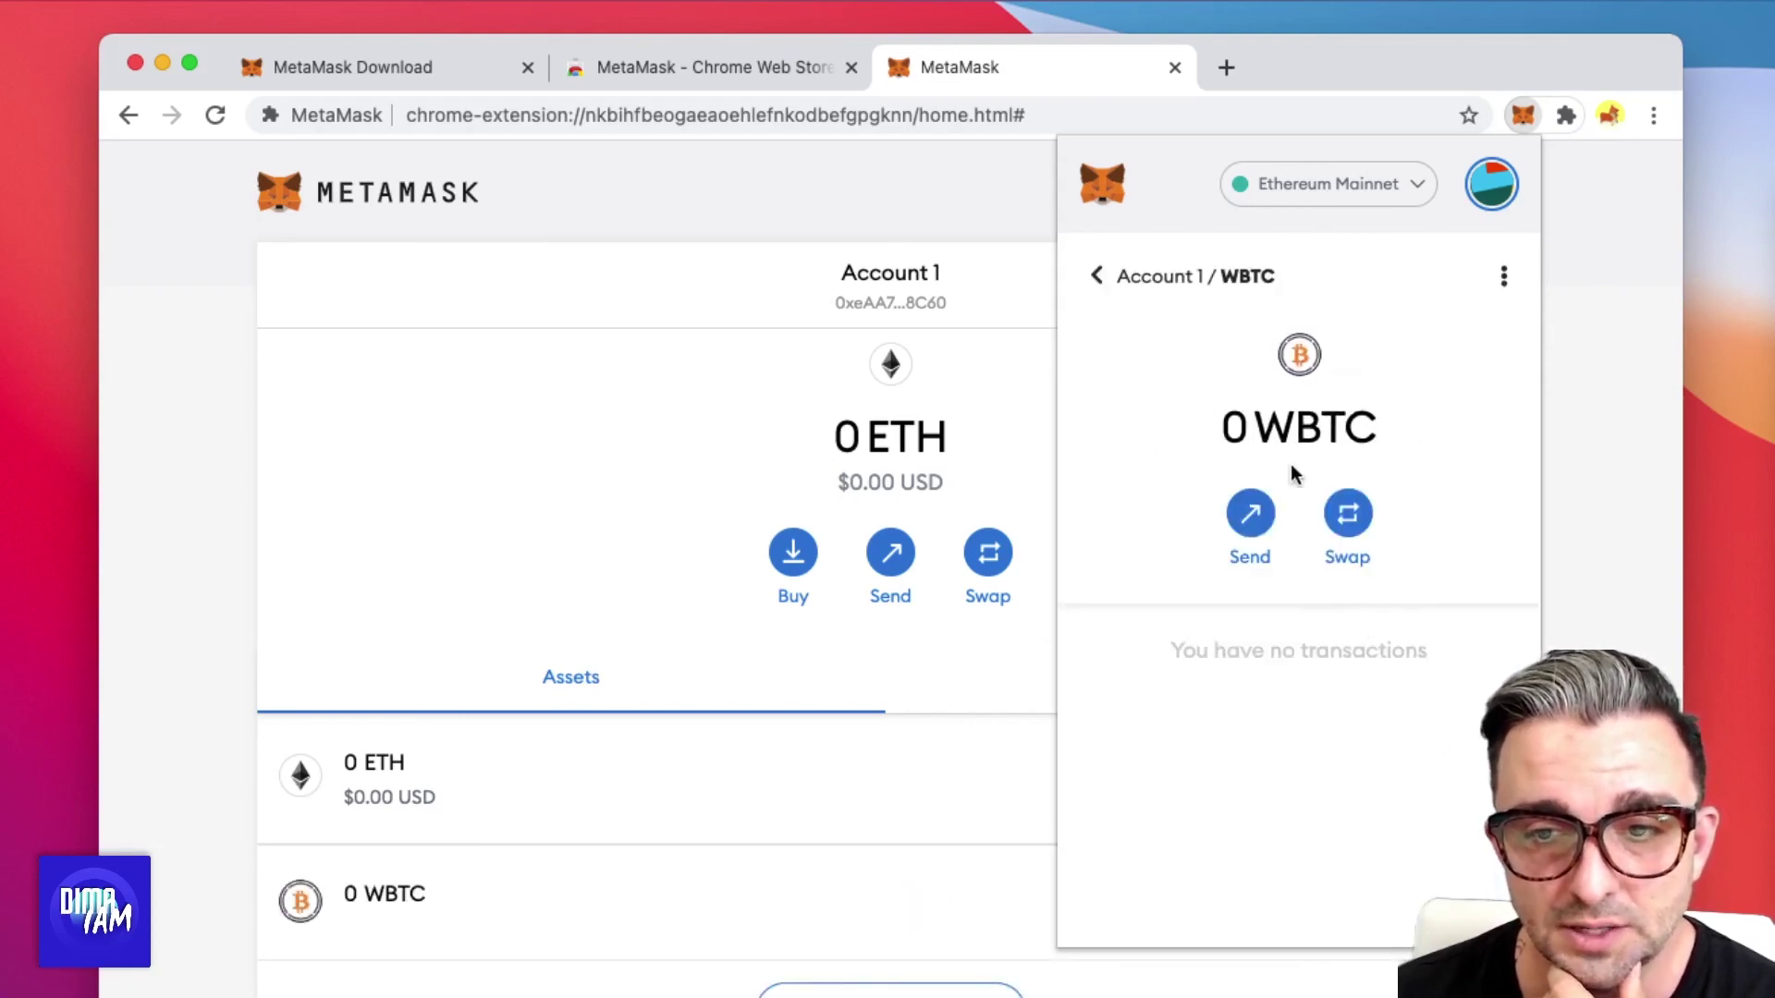
left_click(1099, 276)
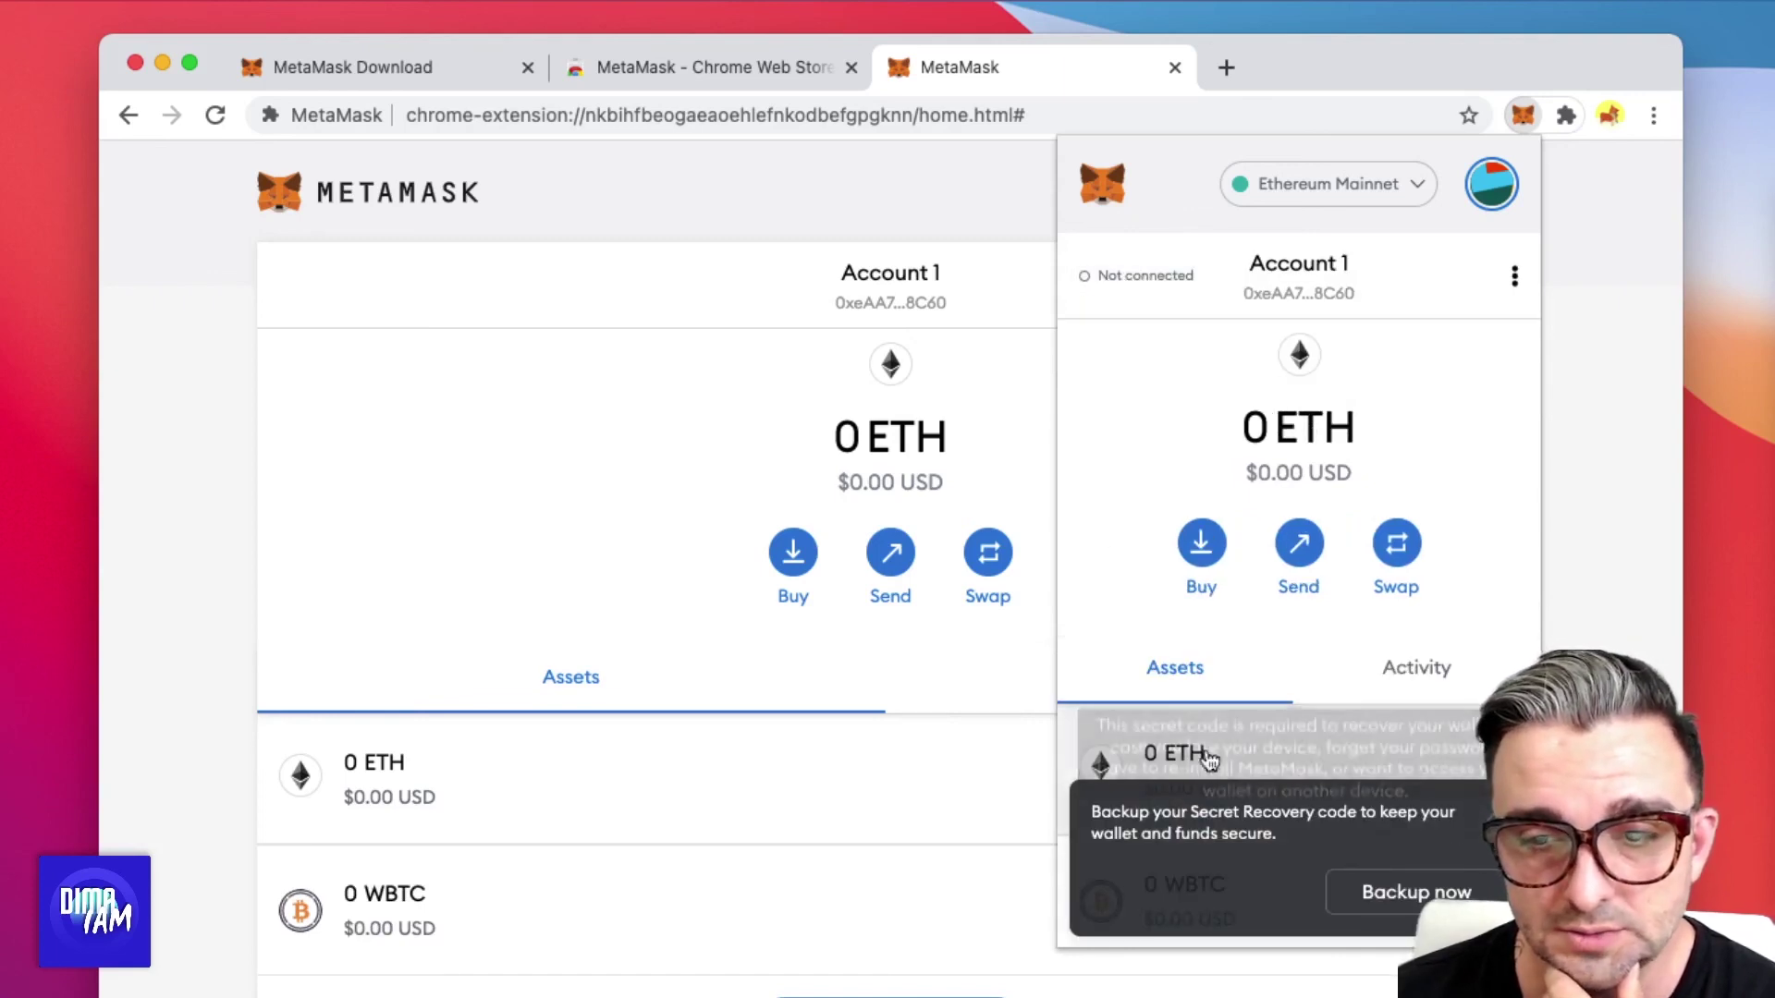
scroll(1350, 745, "down", 3)
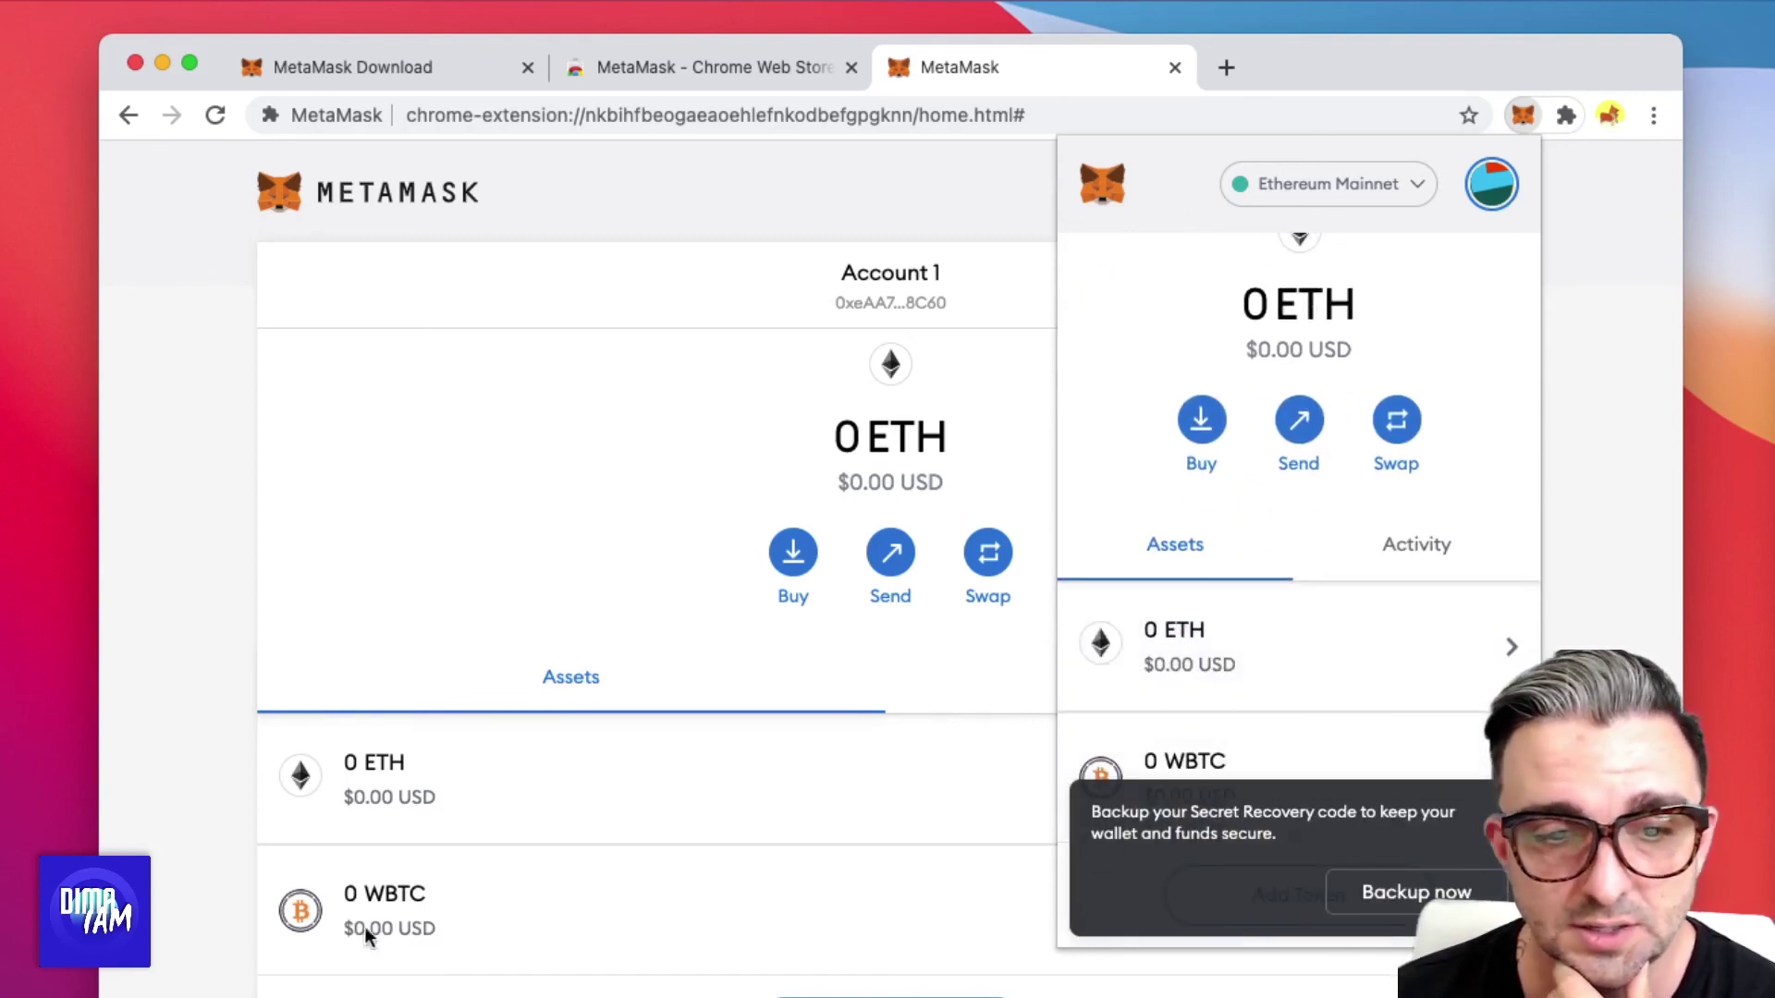